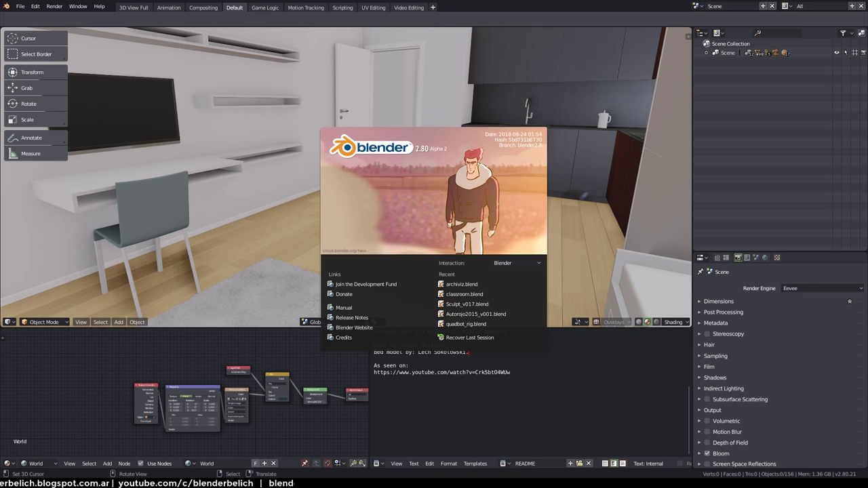
Close the 2.80 splash screen and zoom and orbit around the rendered kitchen interior
key("Escape")
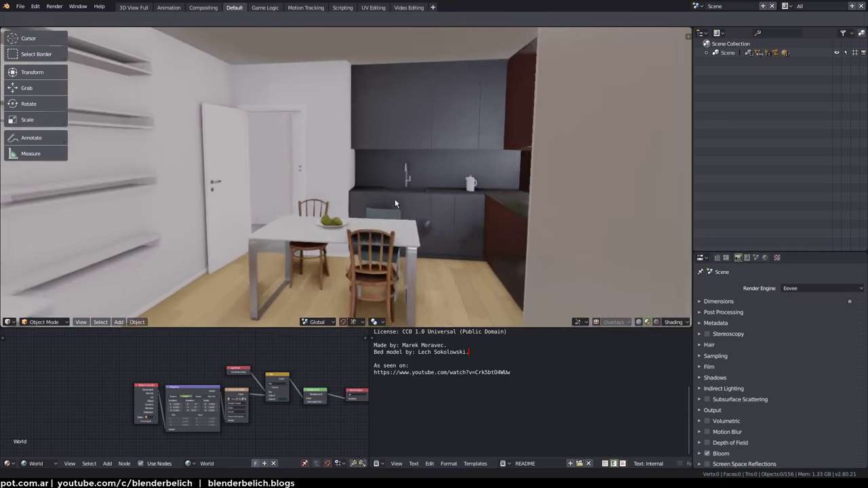
scroll(396, 203, "down", 2)
scroll(396, 203, "down", 2)
scroll(395, 203, "down", 3)
mouse_move(396, 204)
middle_mouse_down()
mouse_move(418, 259)
mouse_move(399, 176)
mouse_move(398, 183)
middle_mouse_up()
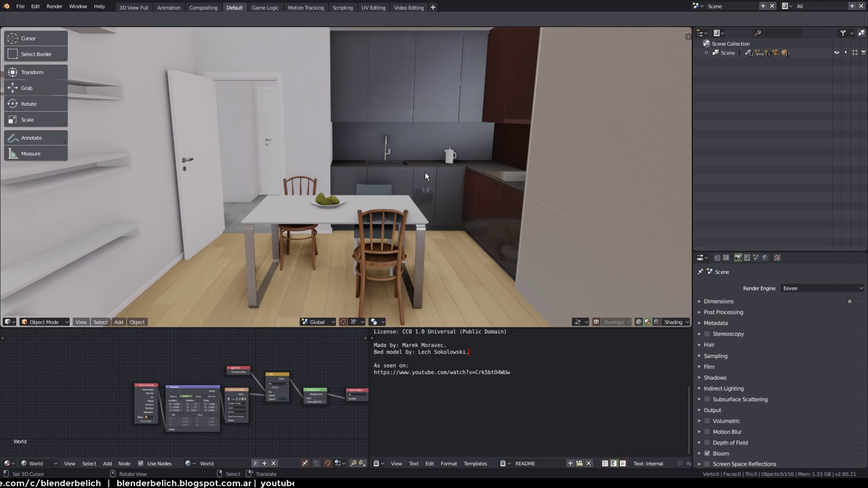
scroll(405, 209, "down", 2)
scroll(402, 204, "down", 2)
scroll(400, 203, "down", 2)
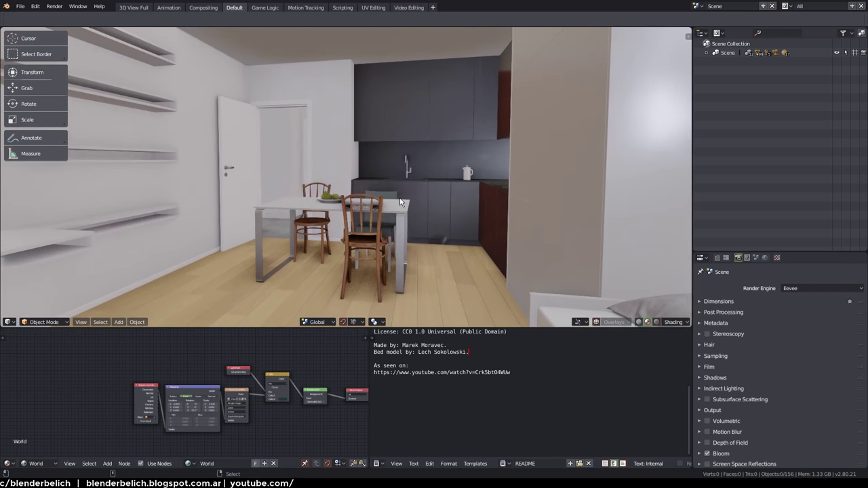
scroll(390, 205, "up", 1)
scroll(391, 204, "up", 2)
scroll(374, 214, "up", 2)
scroll(378, 177, "up", 2)
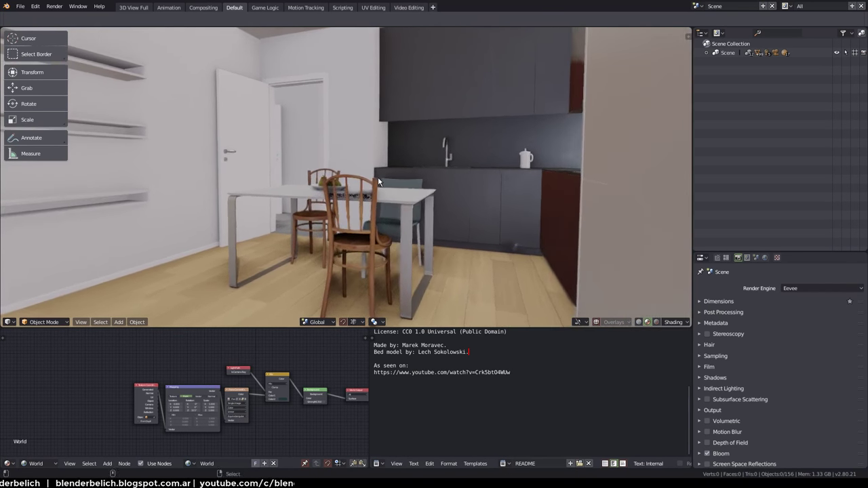
mouse_move(378, 179)
middle_mouse_down()
mouse_move(391, 180)
mouse_move(393, 171)
middle_mouse_up()
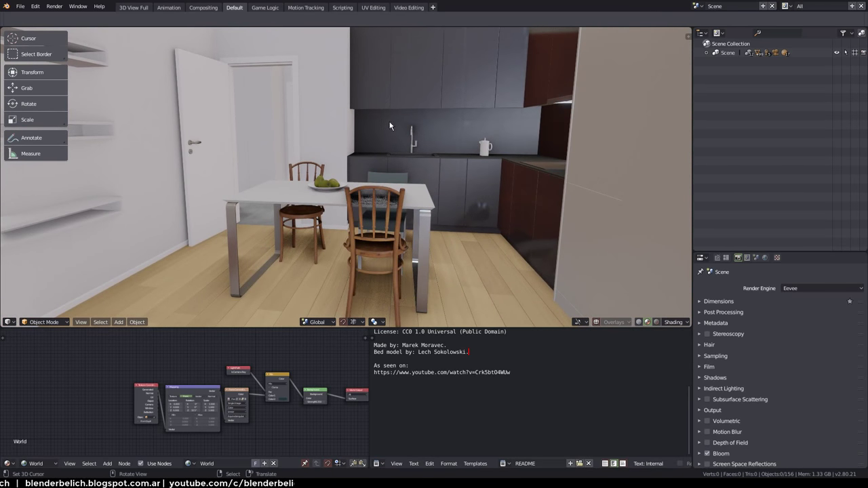
middle_click_drag(385, 134, 635, 293)
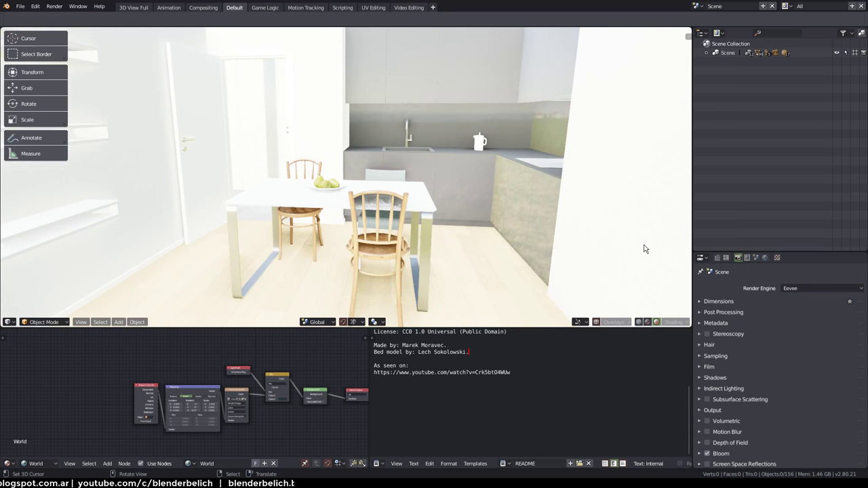
Switch the viewport to Solid shading with overlays on and clear the selection
left_click(639, 322)
left_click(596, 322)
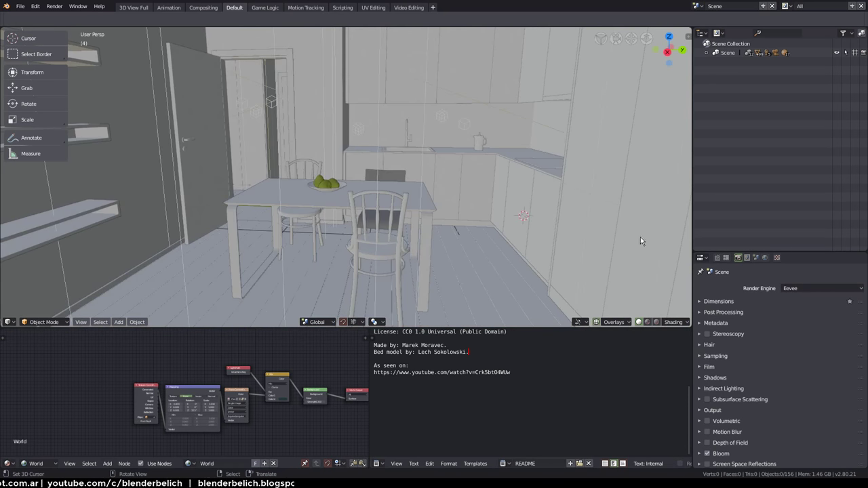
left_click(614, 322)
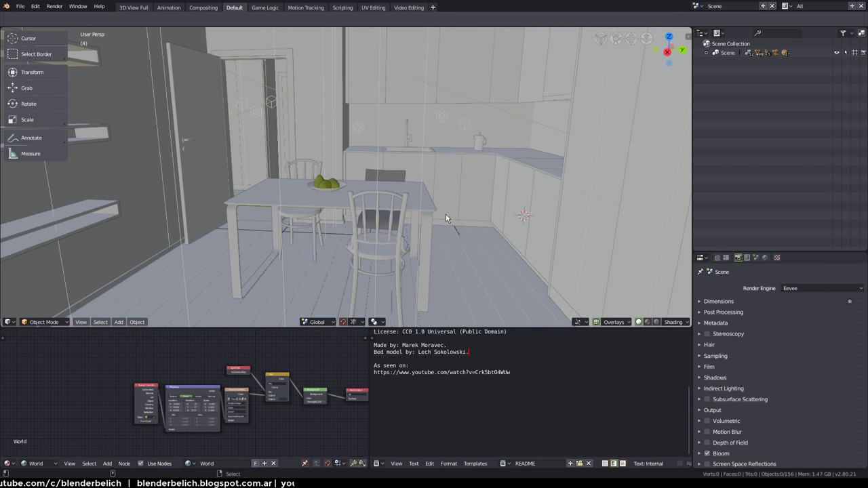
middle_click_drag(446, 213, 444, 217)
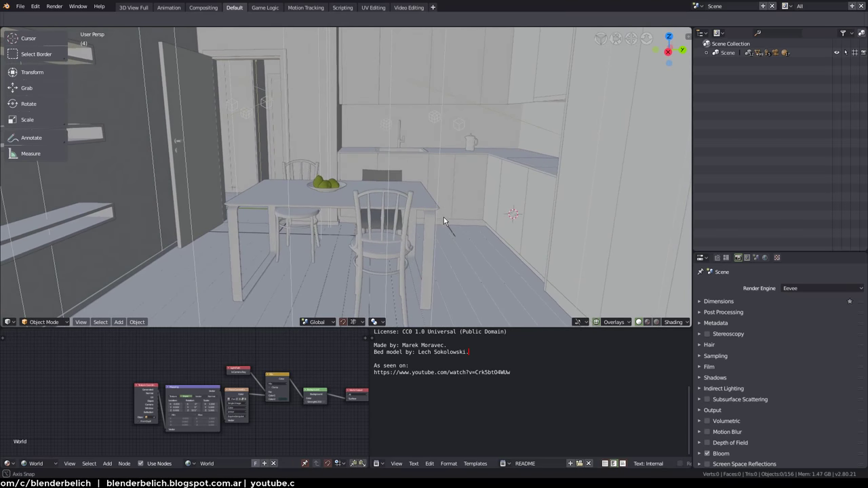
key("a")
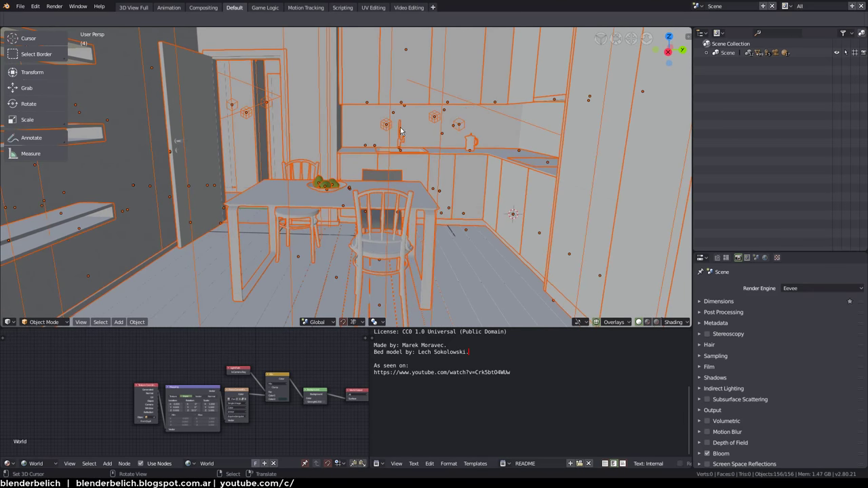
key("alt+a")
Make the DIR-Kitchen light active by picking it from the overlapping objects on the back wall
left_click(459, 124)
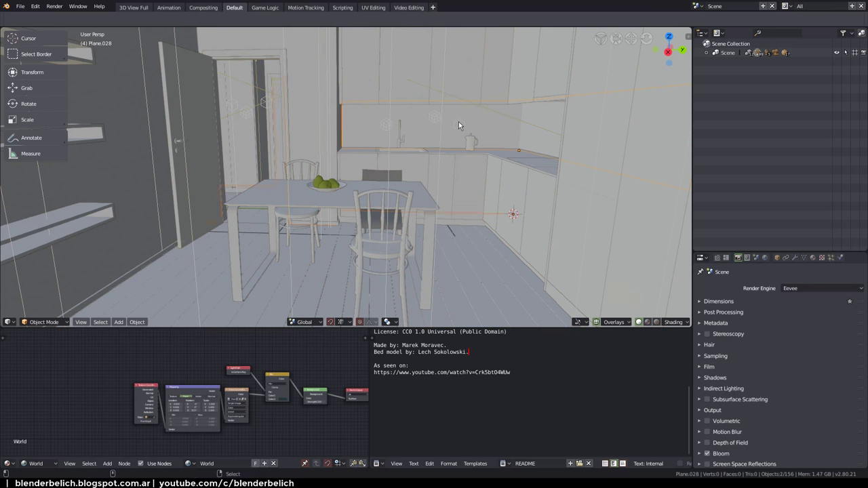
left_click(459, 124, "alt")
left_click(456, 124)
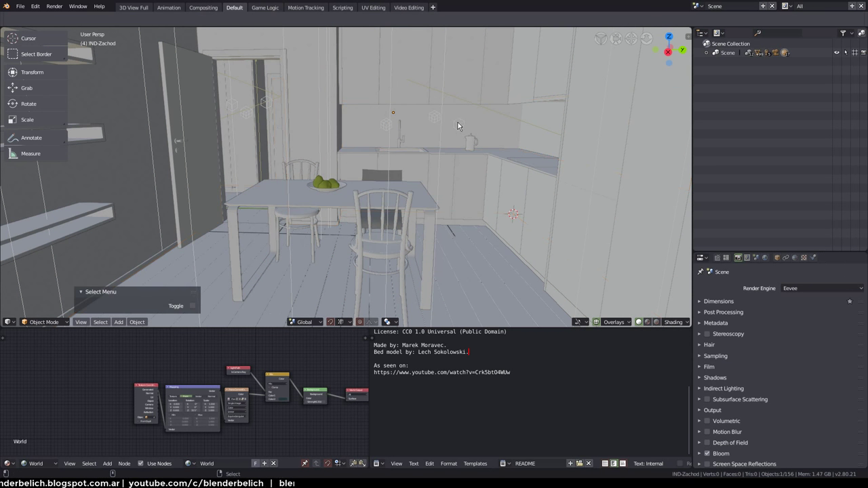
left_click(458, 122, "alt")
left_click(457, 125)
left_click(461, 123, "alt")
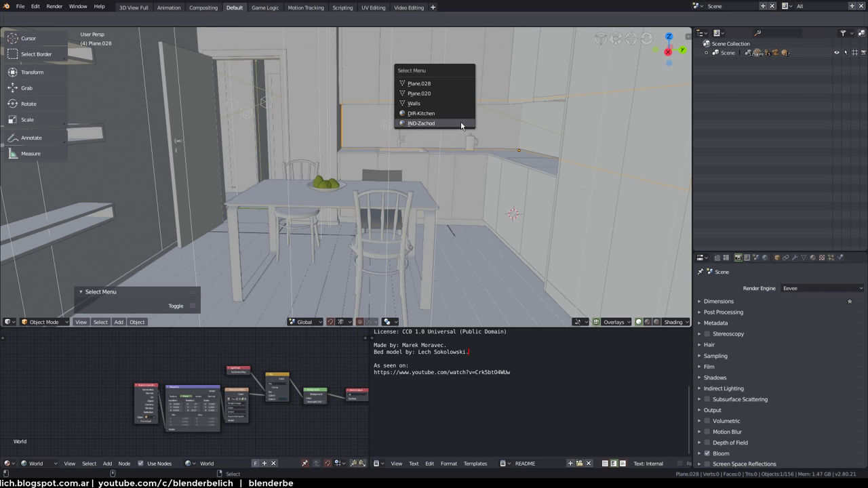
left_click(457, 112)
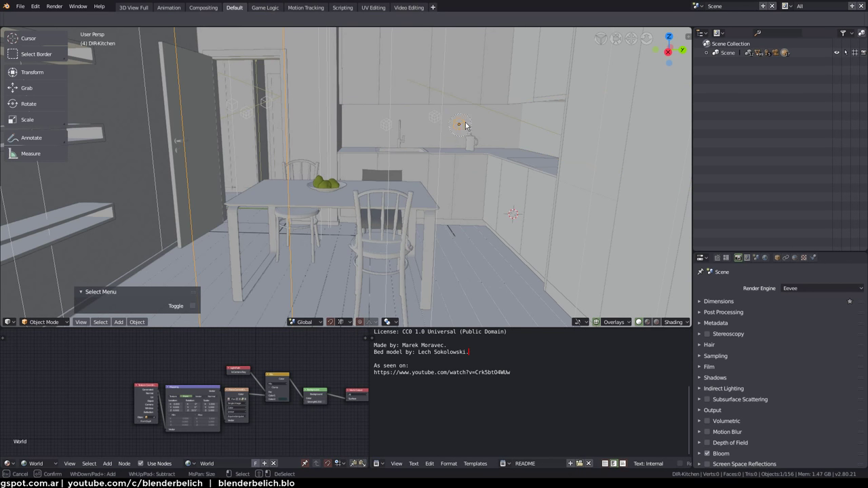
Select all objects of the light type and delete all 17 lights
key("shift+g")
left_click(455, 126)
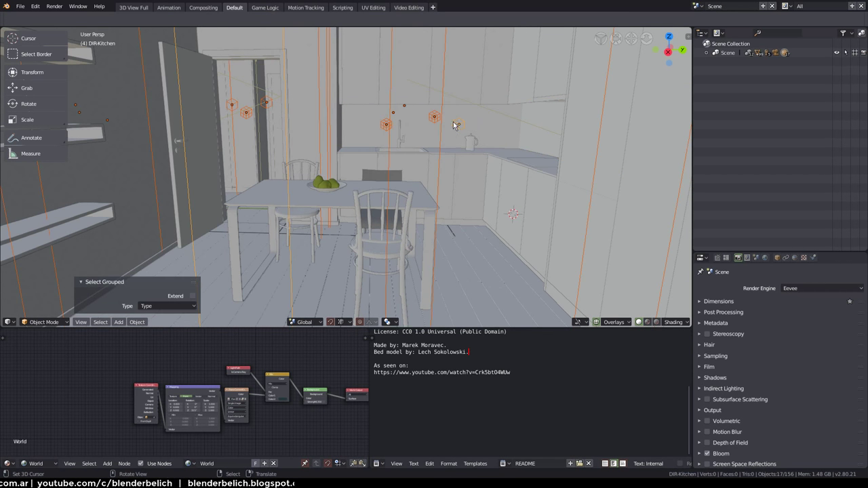
key("x")
left_click(443, 133)
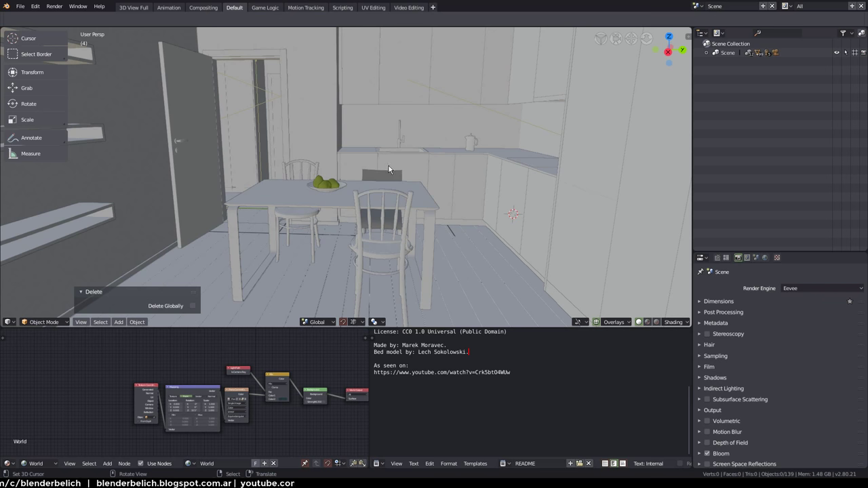
mouse_move(388, 166)
middle_mouse_down()
mouse_move(414, 174)
mouse_move(401, 201)
mouse_move(401, 175)
mouse_move(401, 192)
middle_mouse_up()
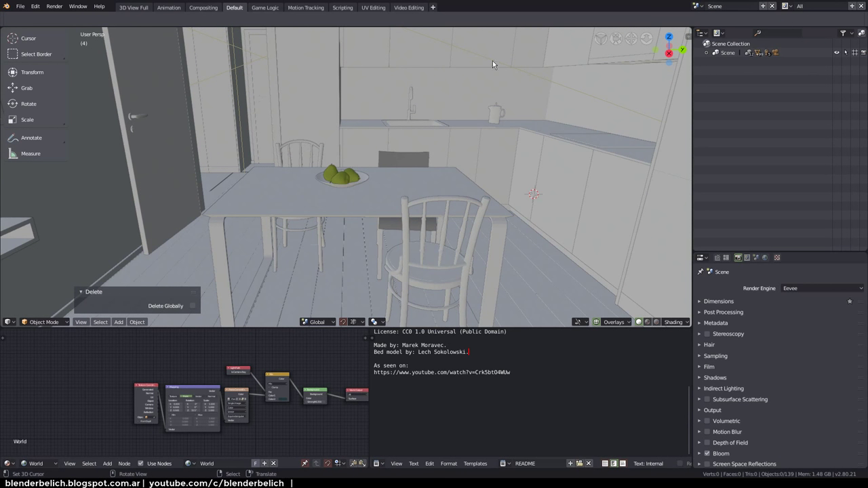
Show the light-free kitchen in Rendered shading, display Scene properties and close the extra side area
left_click(656, 323)
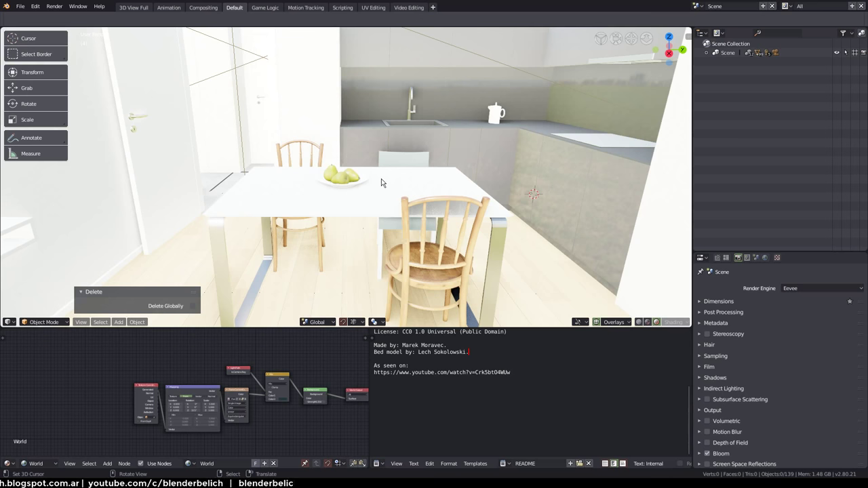
scroll(405, 250, "up", 1)
middle_click_drag(405, 251, 407, 250)
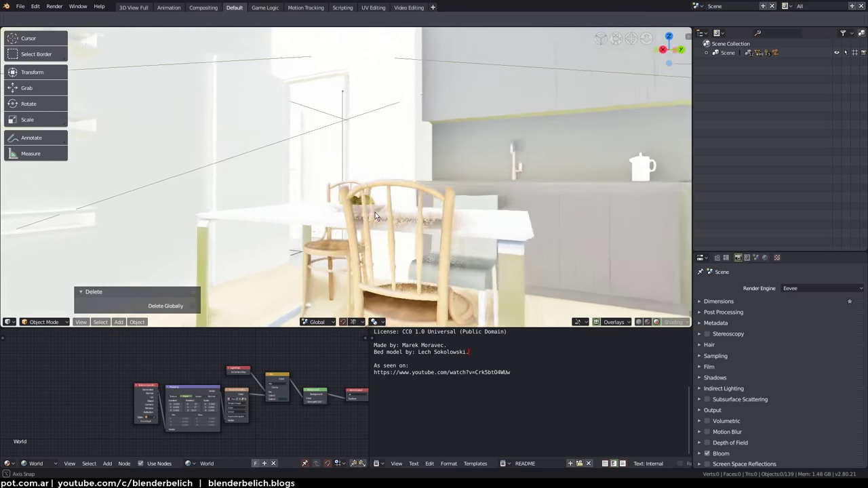
left_click(748, 259)
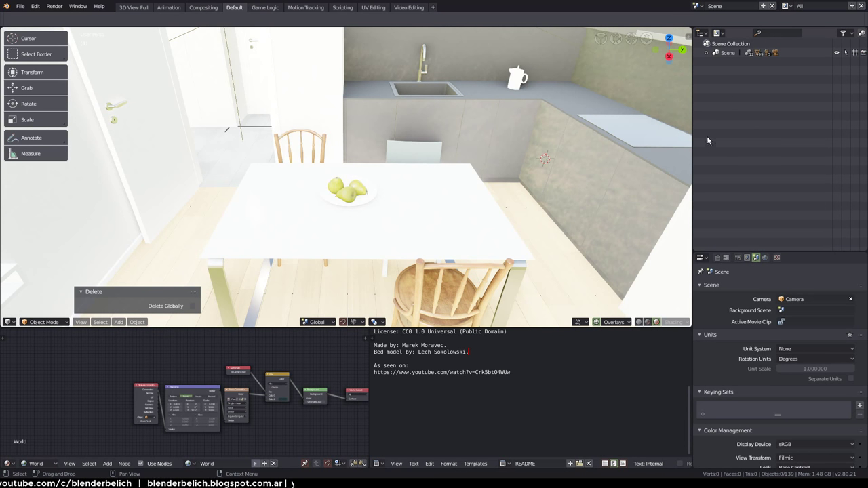
left_click_drag(691, 29, 677, 204)
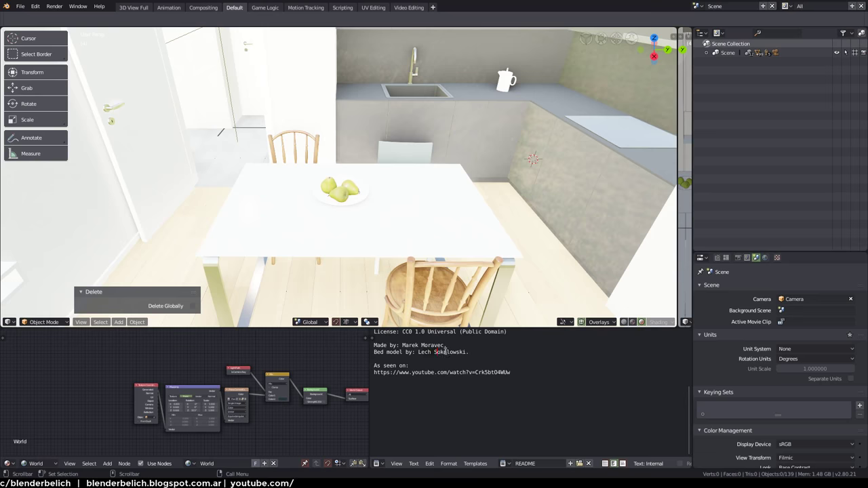
left_click(488, 354)
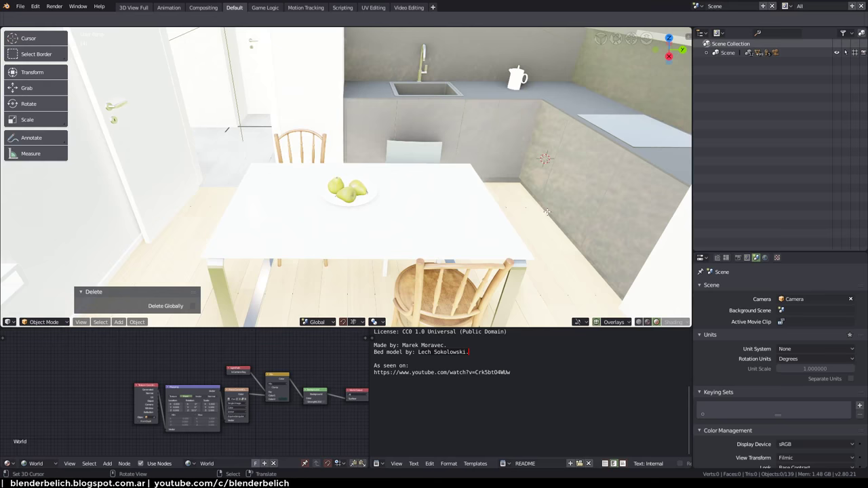
middle_click_drag(548, 212, 540, 219)
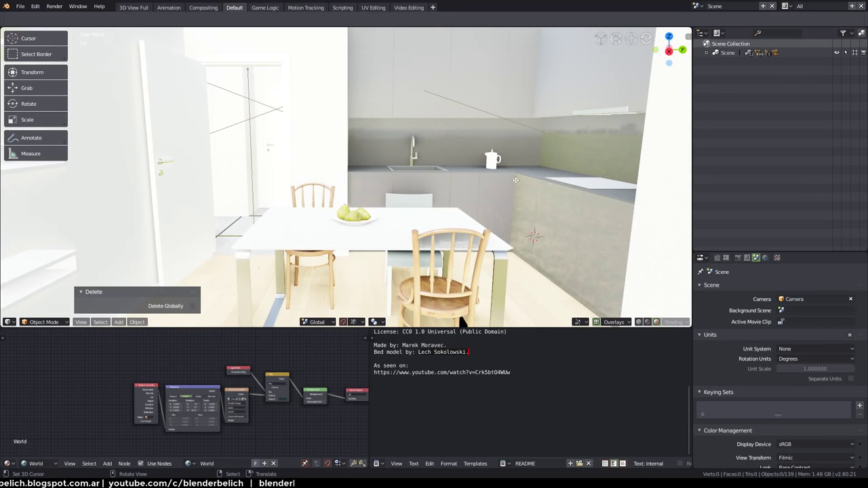
Set the Color Management exposure from 5.5 to exactly 1.0
scroll(807, 368, "down", 2)
scroll(808, 368, "down", 1)
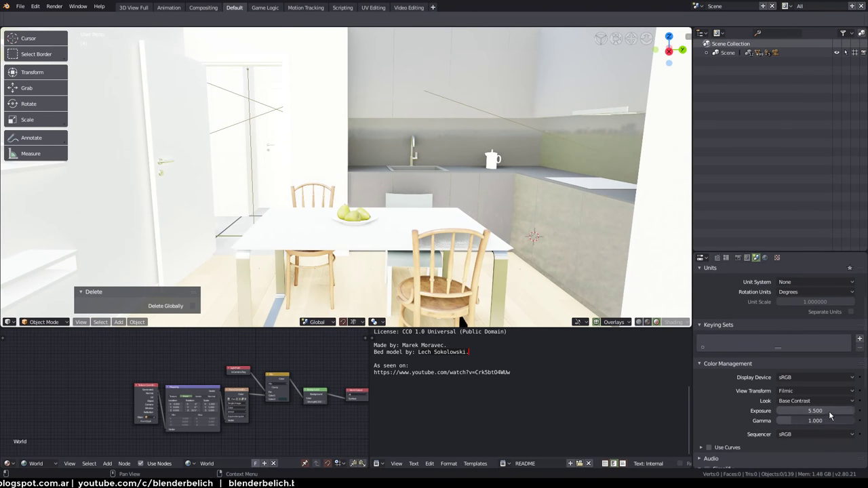
left_click_drag(831, 415, 819, 412)
left_click(819, 410)
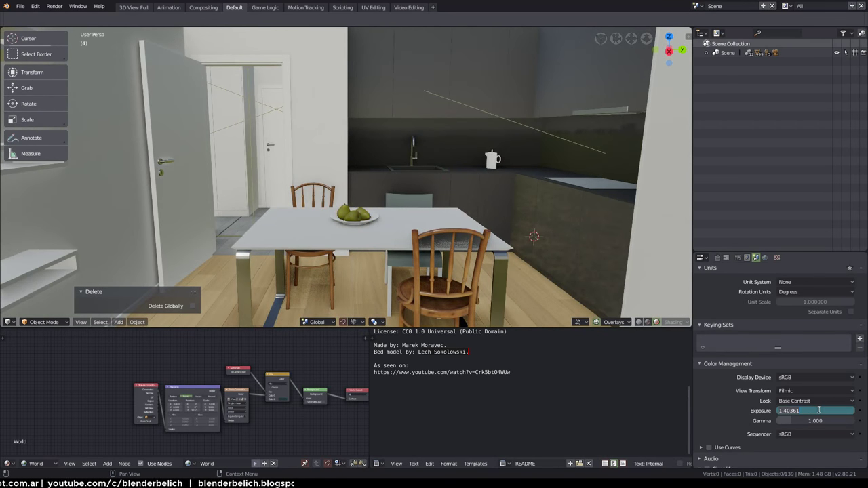
type("1")
key("Return")
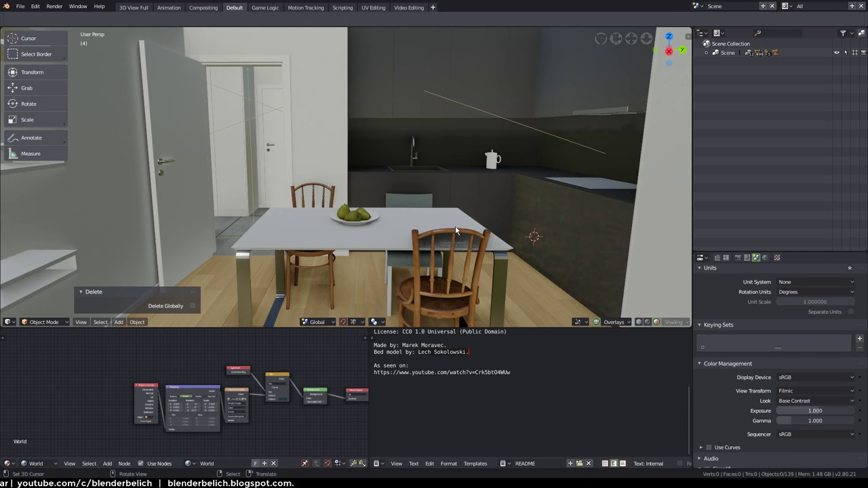
mouse_move(458, 232)
middle_mouse_down()
mouse_move(481, 244)
mouse_move(453, 188)
mouse_move(469, 204)
middle_mouse_up()
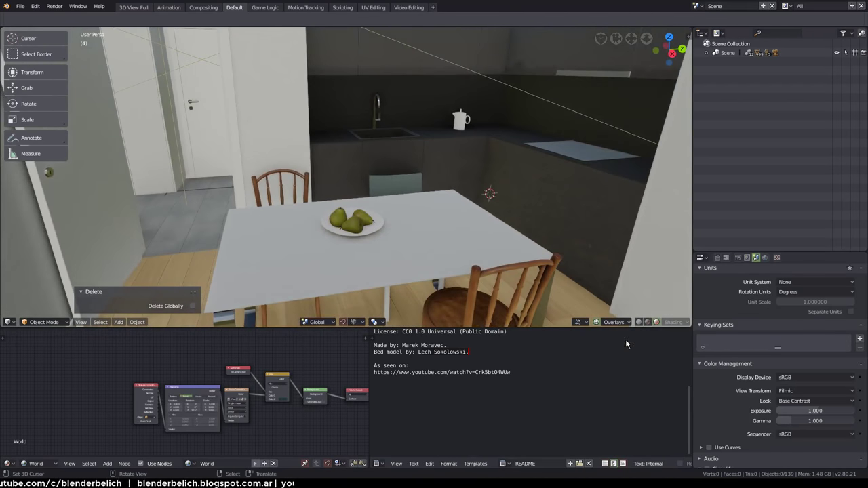
Keep Base Contrast as the look and orbit the view above the table
left_click(815, 401)
left_click(811, 351)
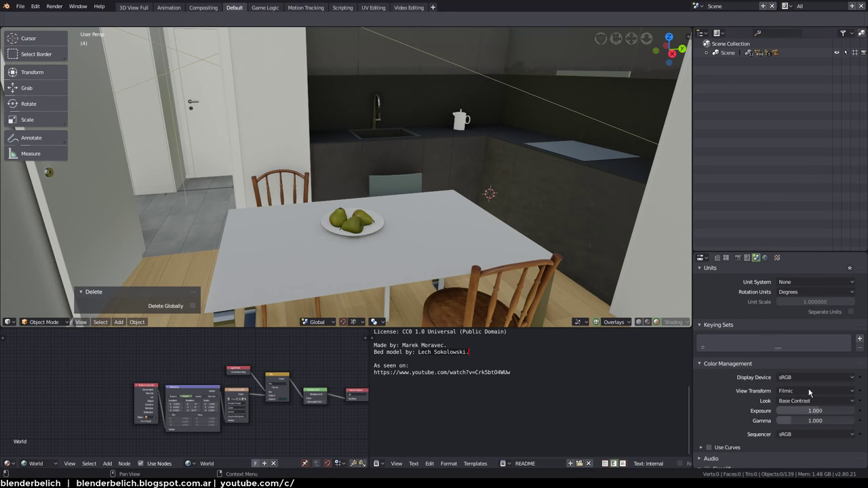
mouse_move(475, 247)
middle_mouse_down()
mouse_move(400, 222)
mouse_move(406, 234)
mouse_move(371, 214)
mouse_move(423, 217)
mouse_move(392, 212)
mouse_move(427, 238)
mouse_move(429, 261)
mouse_move(493, 245)
mouse_move(480, 232)
mouse_move(494, 206)
mouse_move(441, 188)
mouse_move(262, 257)
mouse_move(298, 269)
mouse_move(341, 223)
middle_mouse_up()
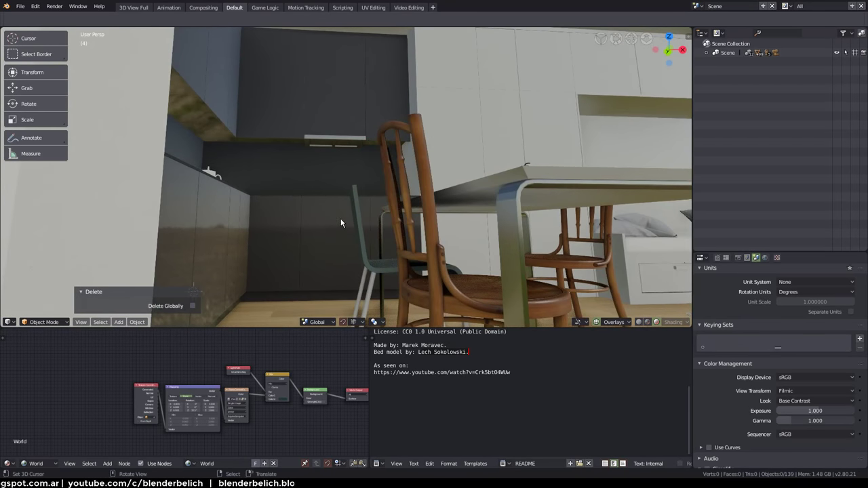
mouse_move(302, 102)
middle_mouse_down()
mouse_move(450, 220)
mouse_move(479, 197)
mouse_move(477, 241)
middle_mouse_up()
Add a Suzanne monkey head and scale her down to a small size
key("shift+a")
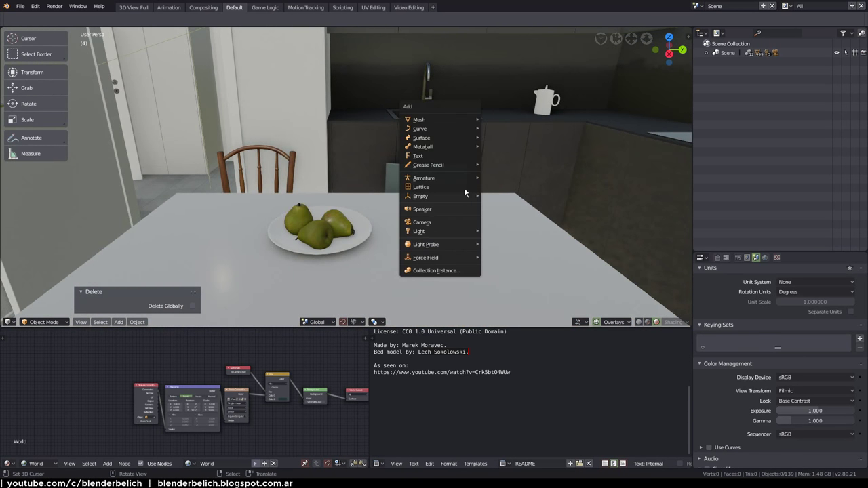
mouse_move(419, 119)
left_click(515, 205)
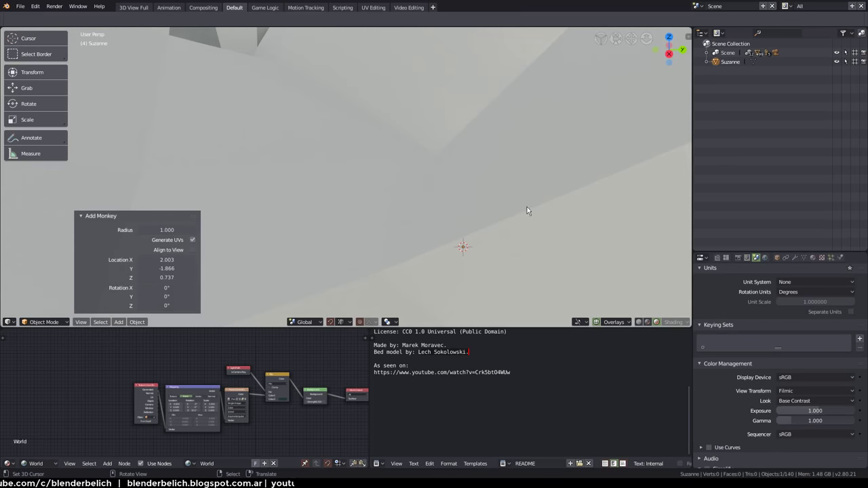
key("Tab")
key("s")
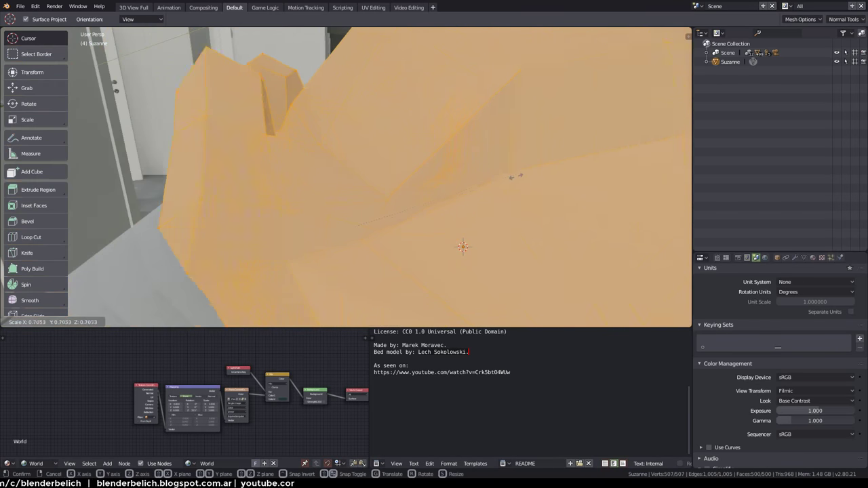
key("Escape")
key("Tab")
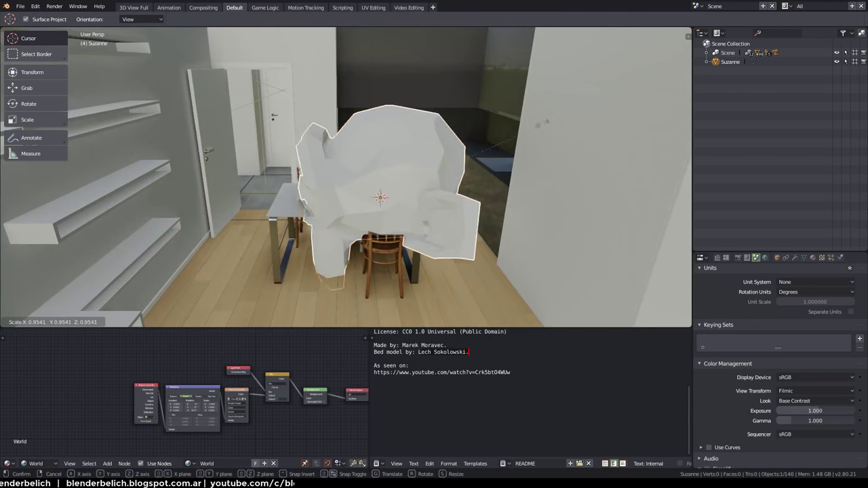
key("s")
left_click(399, 195)
scroll(429, 154, "up", 5)
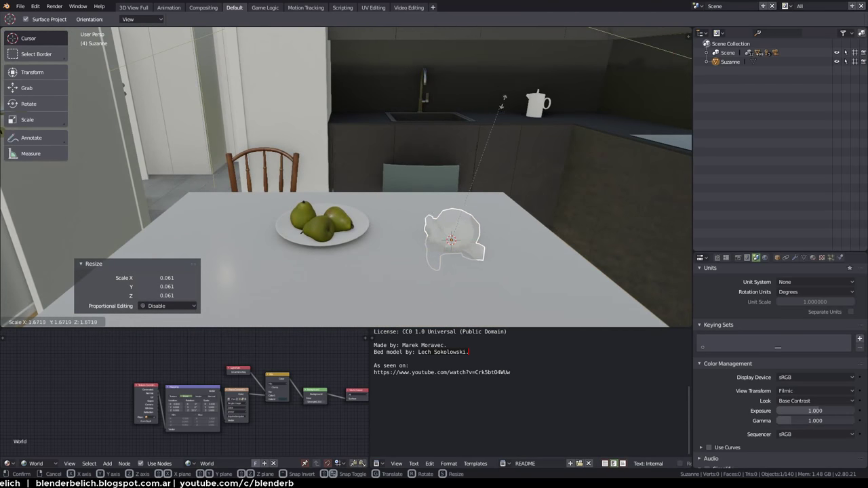
Rotate and move Suzanne onto the kitchen table beside the pears
key("r")
left_click(468, 173)
key("g")
left_click(514, 169)
key("r")
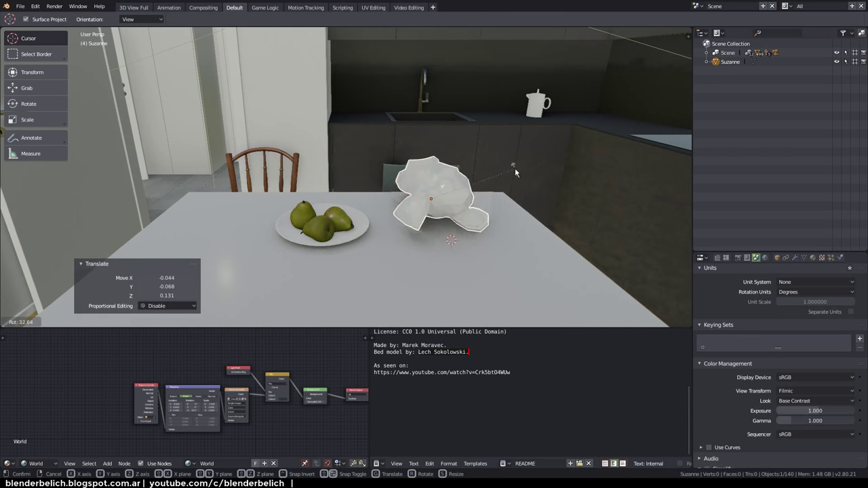
left_click(483, 196)
key("ctrl+z")
Add a level 2 Subdivision Surface modifier to Suzanne and view its settings
key("ctrl+2")
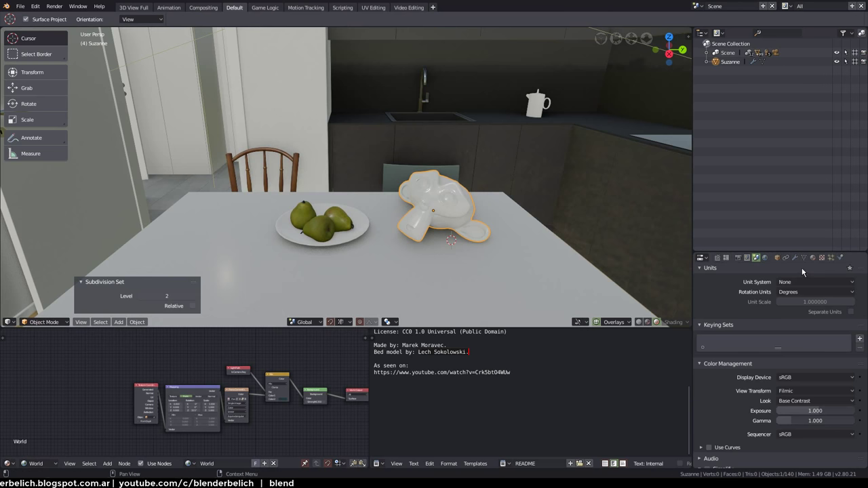
left_click(796, 257)
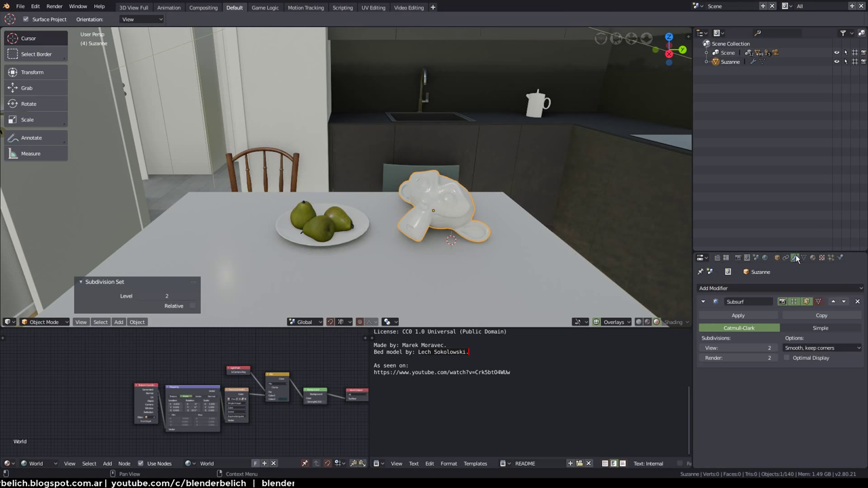
left_click(458, 222)
mouse_move(458, 222)
middle_mouse_down()
mouse_move(408, 200)
mouse_move(399, 171)
middle_mouse_up()
Apply Shade Smooth to Suzanne through the F3 command search
left_click(395, 178)
right_click(400, 180)
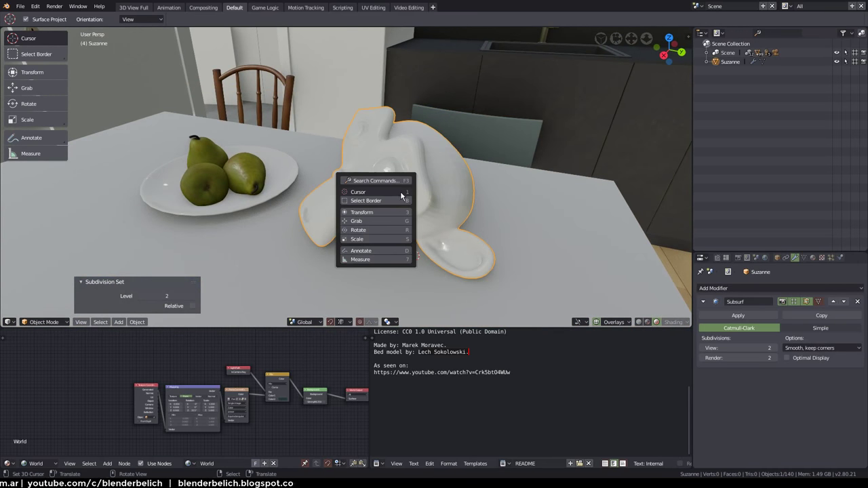
key("F3")
type("Shade Smooth")
key("BackSpace")
type("smooth")
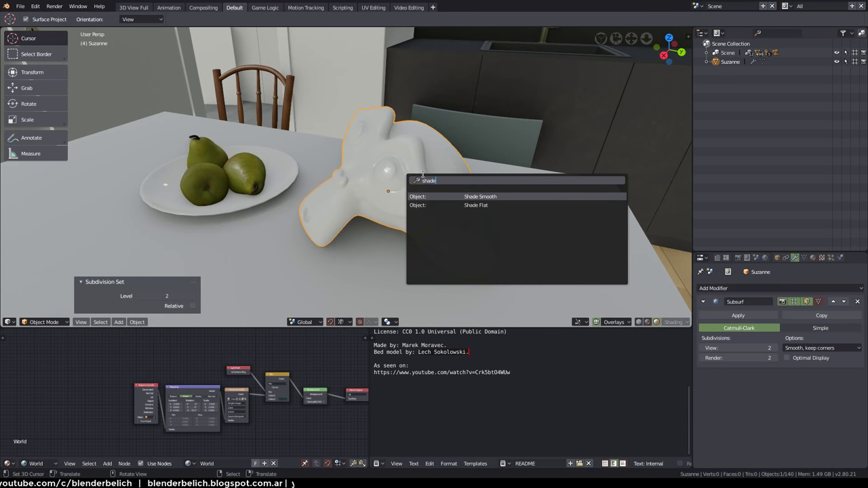
key("Return")
Give Suzanne a new material with Metallic 1 and Roughness 0
left_click(813, 258)
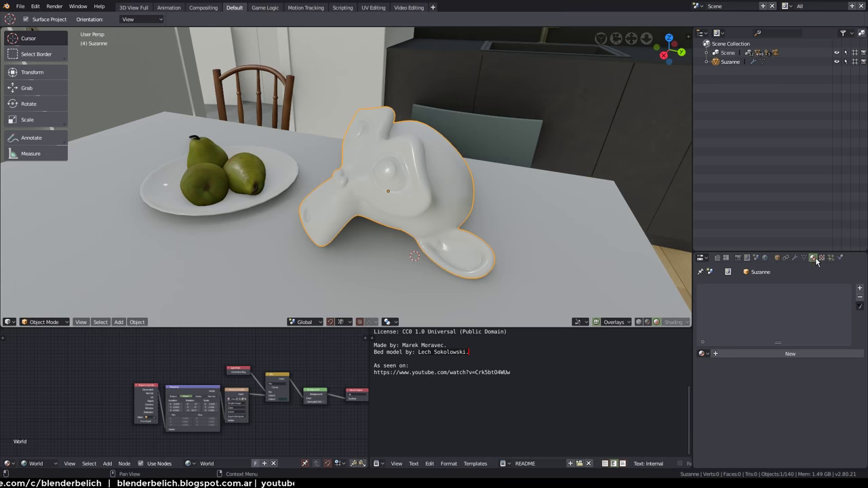
left_click(789, 357)
scroll(795, 377, "down", 1)
scroll(798, 380, "down", 2)
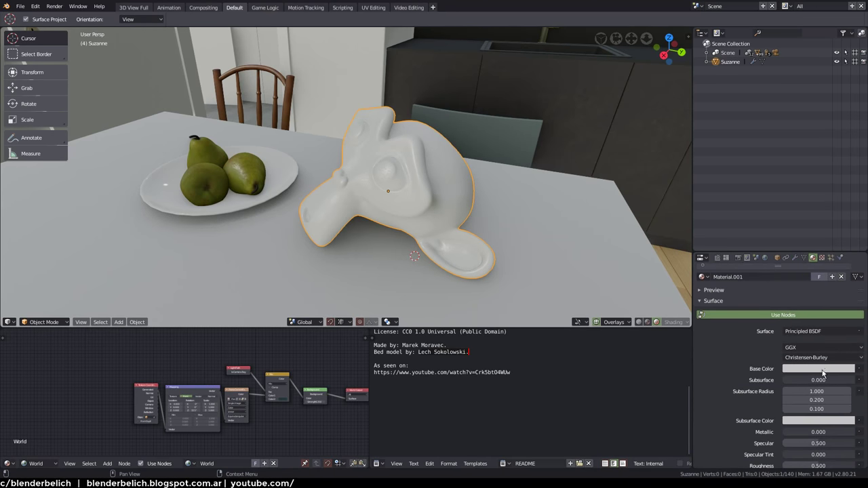
scroll(810, 401, "down", 3)
left_click_drag(801, 340, 855, 340)
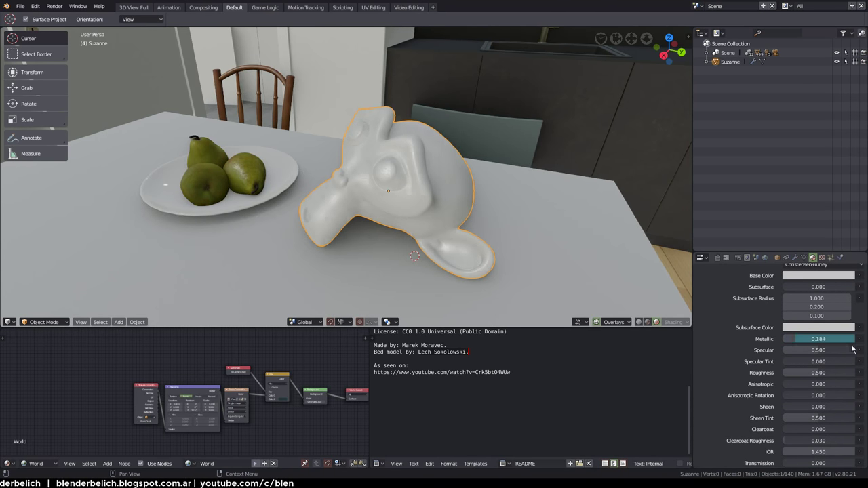
left_click_drag(819, 372, 784, 373)
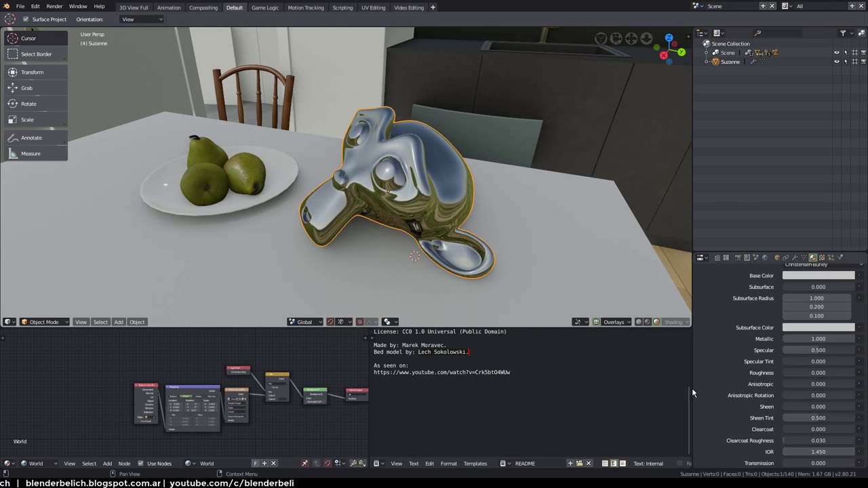
mouse_move(488, 222)
middle_mouse_down()
mouse_move(446, 218)
mouse_move(421, 295)
mouse_move(445, 250)
mouse_move(508, 259)
mouse_move(477, 292)
mouse_move(468, 203)
middle_mouse_up()
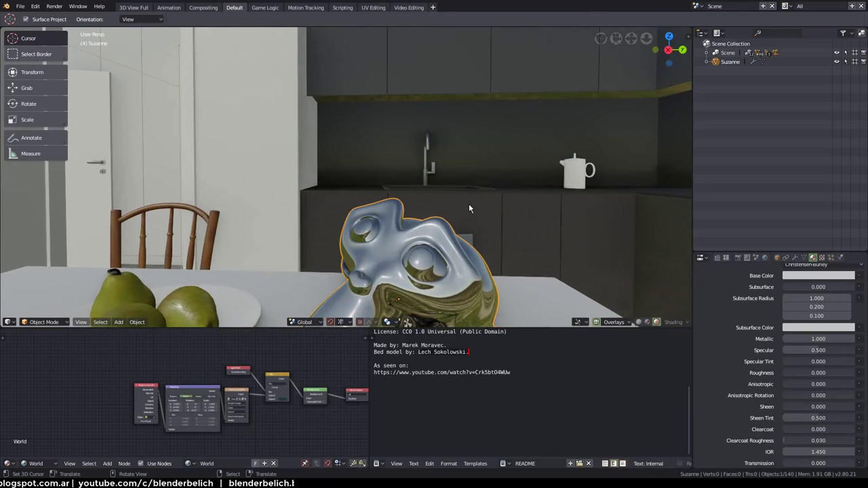
Walk-navigate through the house and back to Suzanne at the kitchen counter
key("shift+grave")
key("w")
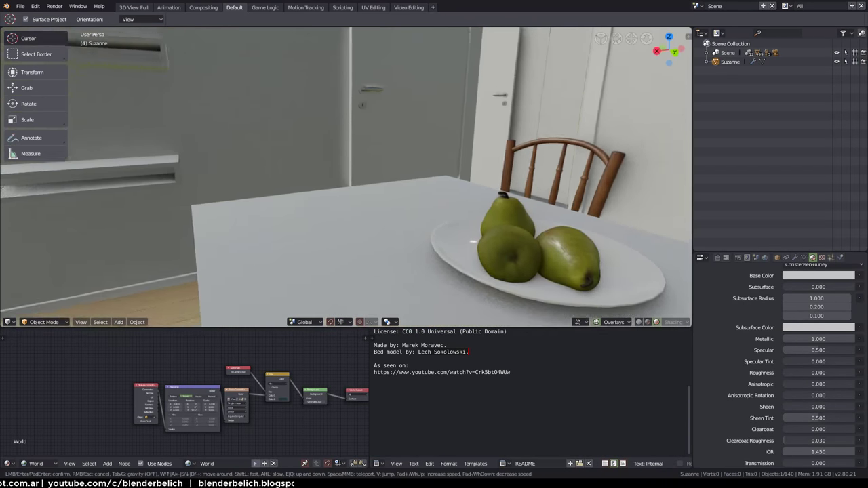
key("w")
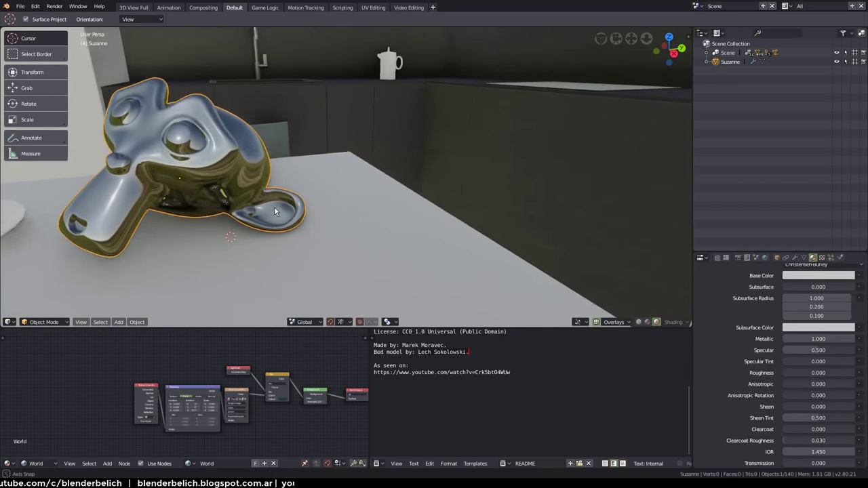
left_click(313, 202)
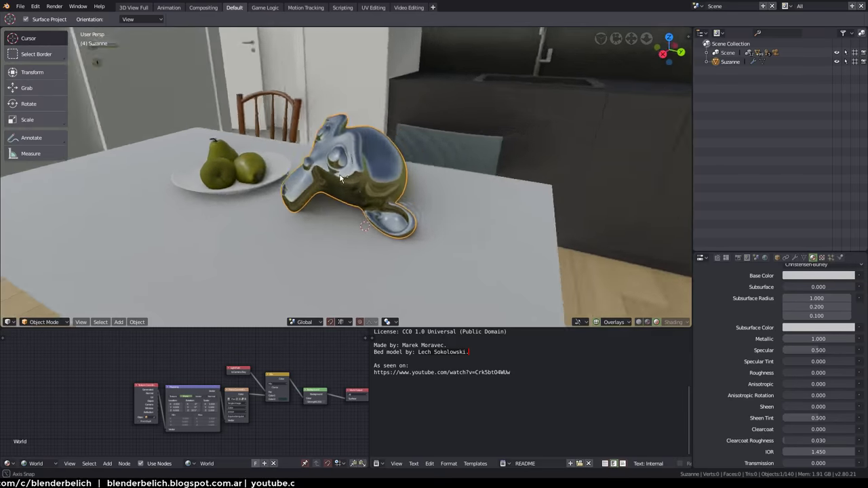
Orbit around Suzanne and inspect the World Background using Pano-Correct-Exposure-4K at Strength 0.350
middle_click_drag(313, 203, 295, 113)
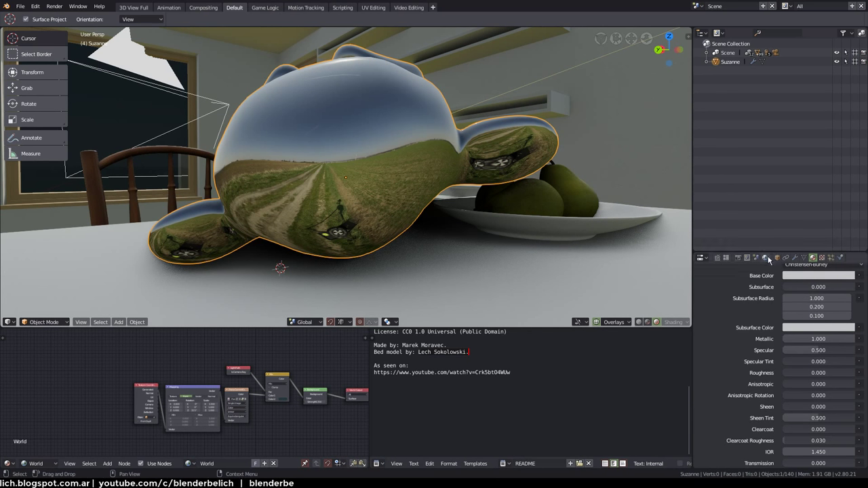
left_click(766, 258)
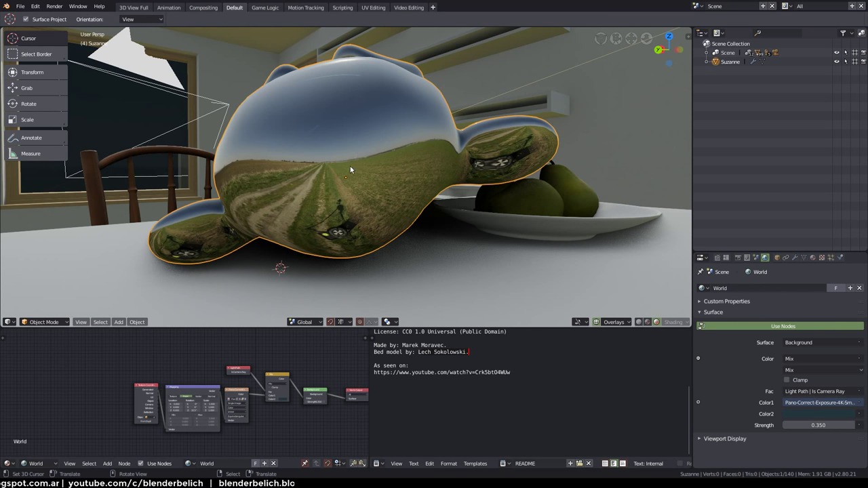
mouse_move(349, 167)
middle_mouse_down()
mouse_move(452, 199)
mouse_move(465, 195)
mouse_move(449, 262)
mouse_move(429, 242)
mouse_move(450, 237)
mouse_move(413, 234)
middle_mouse_up()
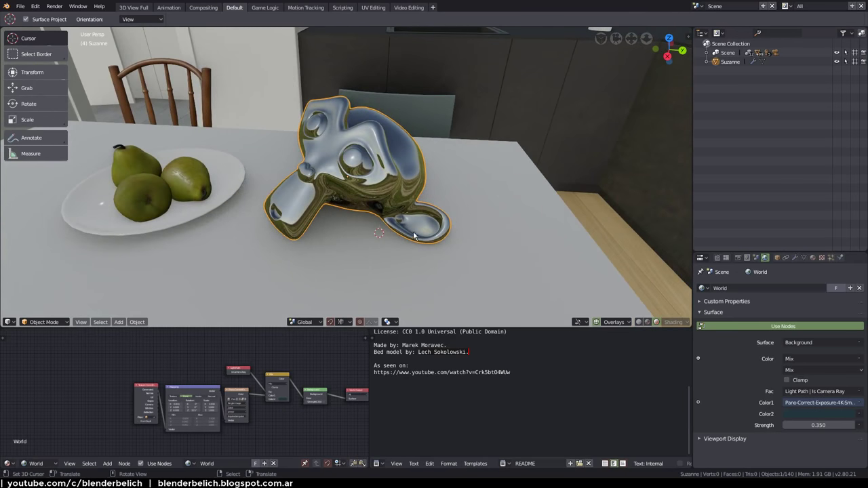
Check Suzanne's modifier and material settings and orbit so she faces the camera
left_click(795, 257)
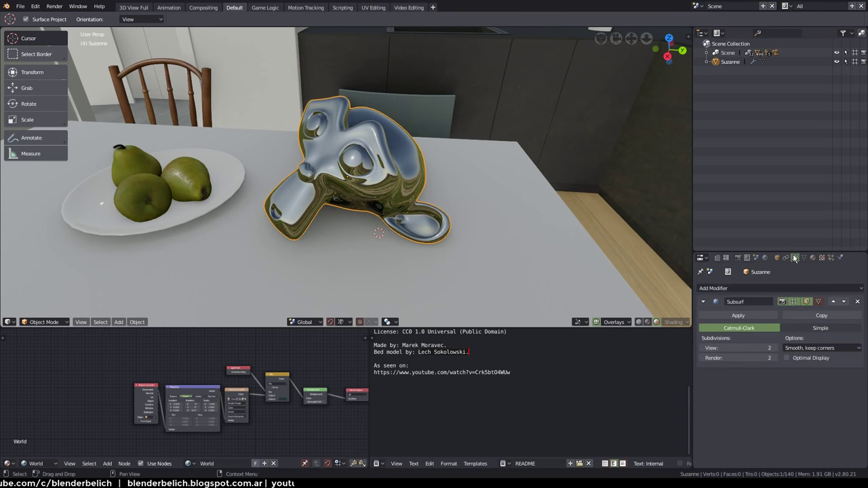
left_click(813, 258)
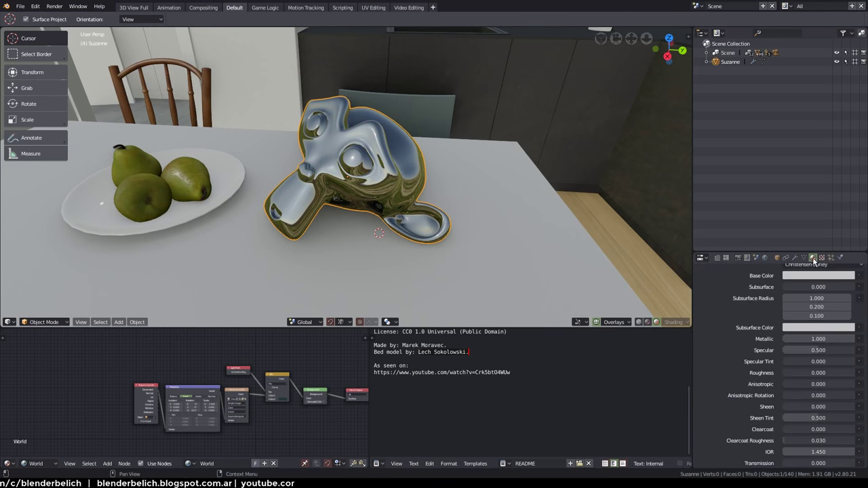
mouse_move(643, 265)
middle_mouse_down()
mouse_move(572, 243)
mouse_move(543, 221)
mouse_move(566, 224)
mouse_move(391, 165)
middle_mouse_up()
scroll(551, 192, "up", 5)
middle_click_drag(546, 236, 420, 203)
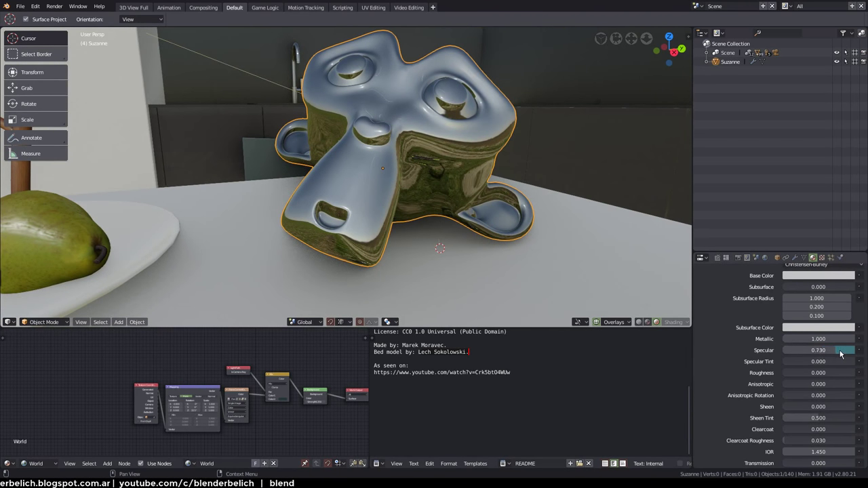
Preview world Strength 0, restore it to 0.350, and orbit to a low side view
left_click(762, 259)
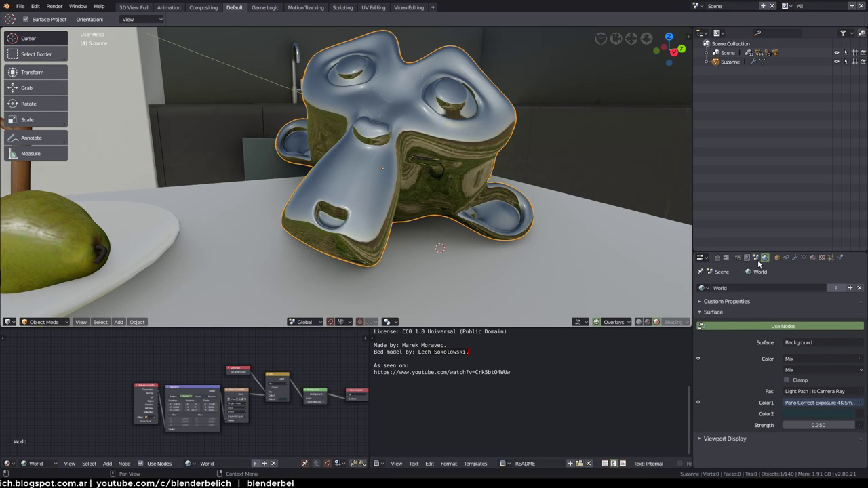
left_click(823, 425)
key("Return")
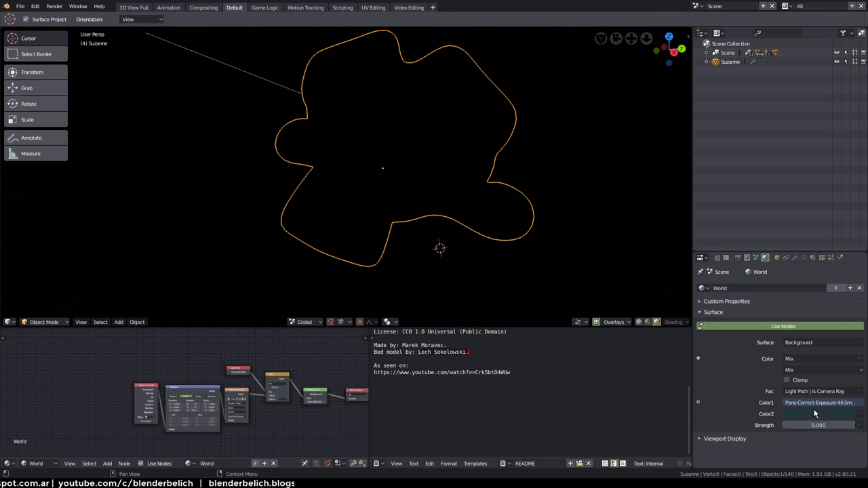
type("5")
key("Return")
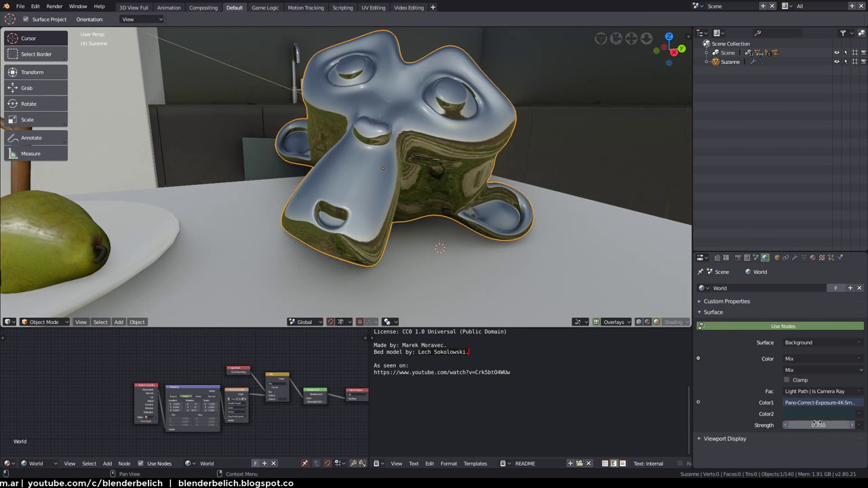
mouse_move(475, 224)
middle_mouse_down()
mouse_move(422, 212)
mouse_move(425, 241)
middle_mouse_up()
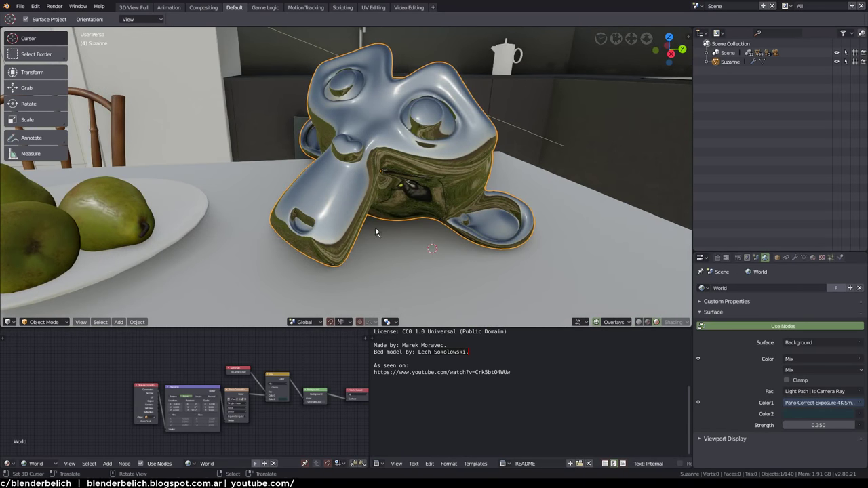
mouse_move(387, 227)
middle_mouse_down()
mouse_move(391, 242)
mouse_move(352, 259)
mouse_move(405, 264)
mouse_move(407, 238)
mouse_move(409, 304)
middle_mouse_up()
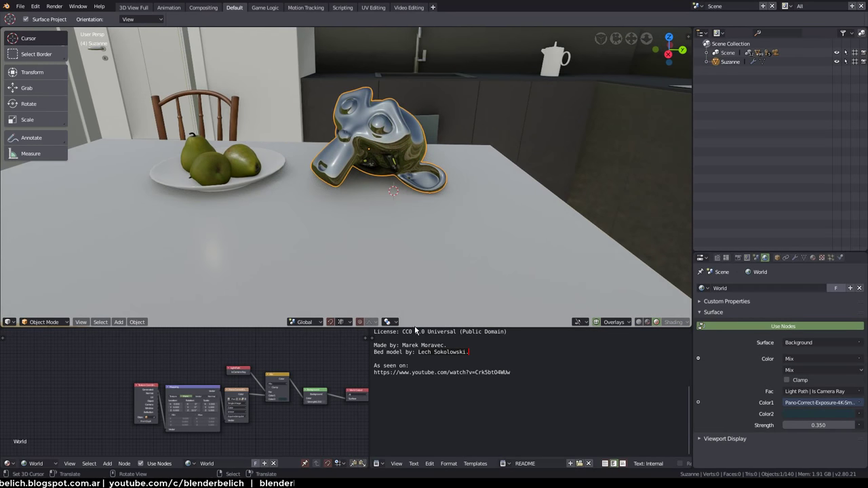
Make the 3D view taller and widen the Eevee Render properties area
left_click_drag(416, 327, 416, 423)
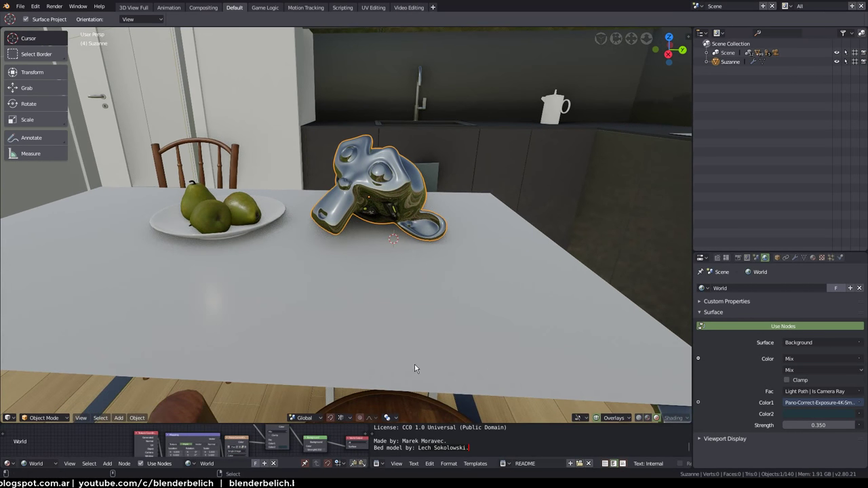
scroll(418, 354, "up", 1)
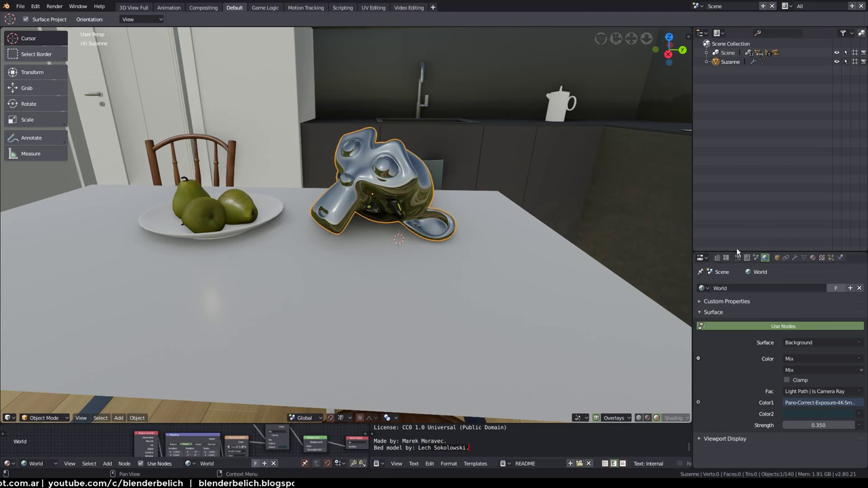
left_click(738, 258)
scroll(738, 290, "down", 1)
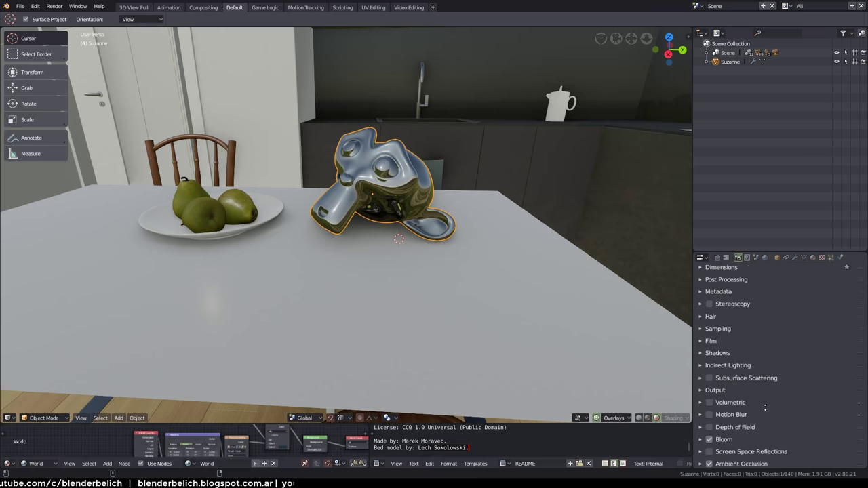
middle_click_drag(745, 444, 702, 395, "ctrl")
left_click_drag(692, 391, 622, 390)
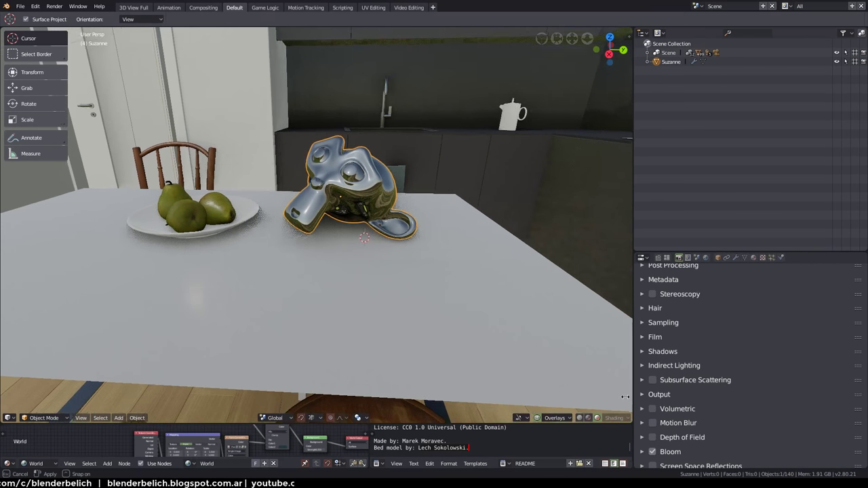
Enable and expand Screen Space Reflections, then orbit closer to Suzanne
left_click(641, 433)
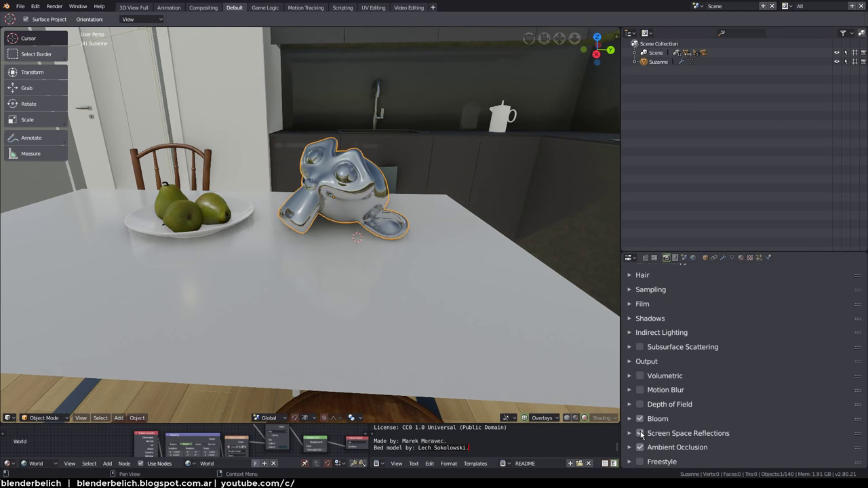
left_click(648, 434)
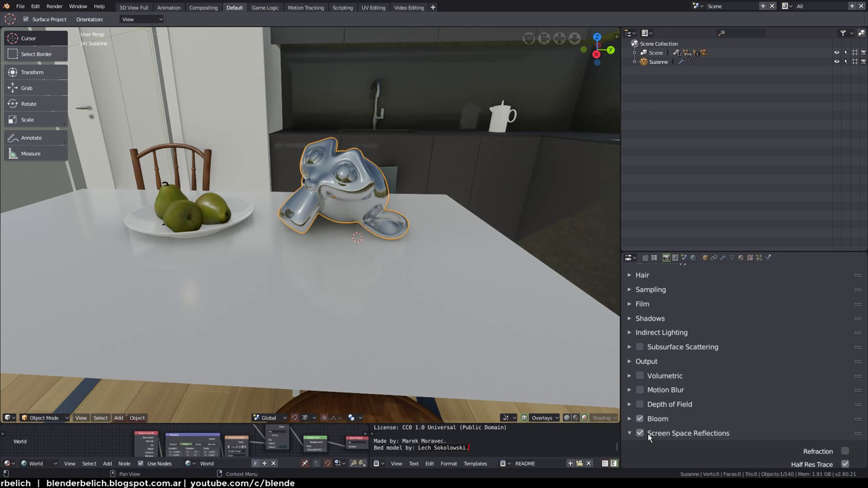
mouse_move(380, 264)
middle_mouse_down()
mouse_move(416, 239)
mouse_move(370, 223)
middle_mouse_up()
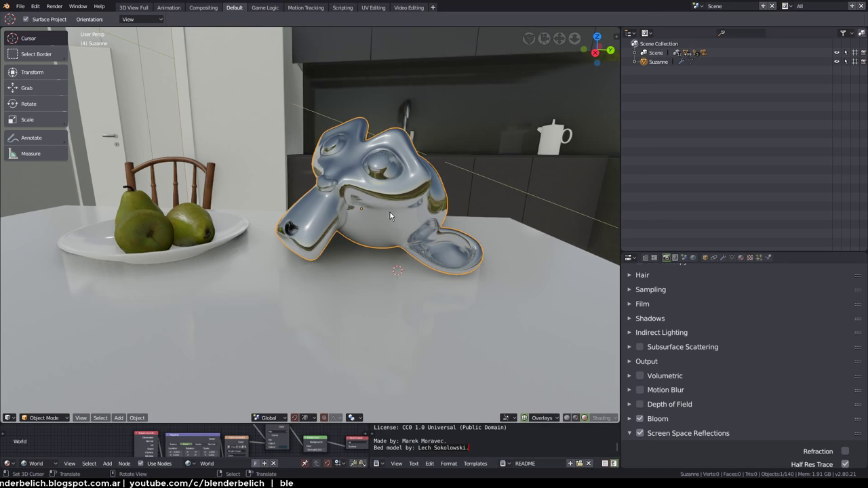
Move the right pear from the plate onto the table beside Suzanne, shrunk to scale 0.212
right_click(195, 226)
key("g")
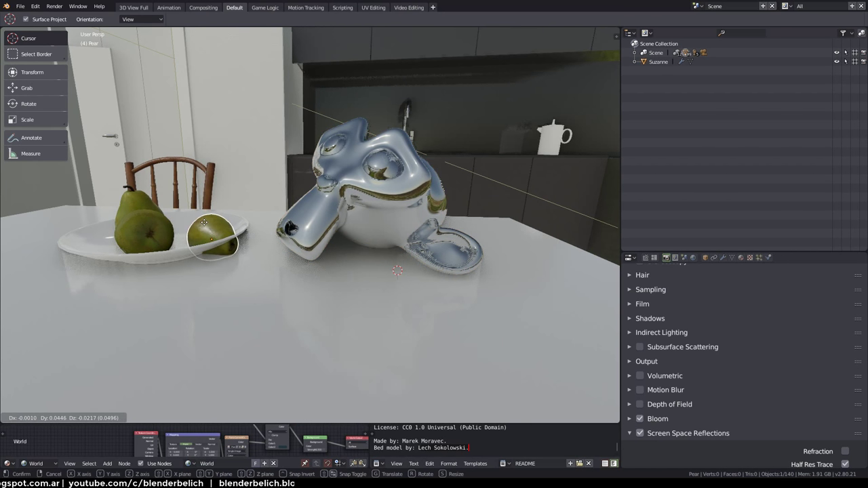
left_click(368, 257)
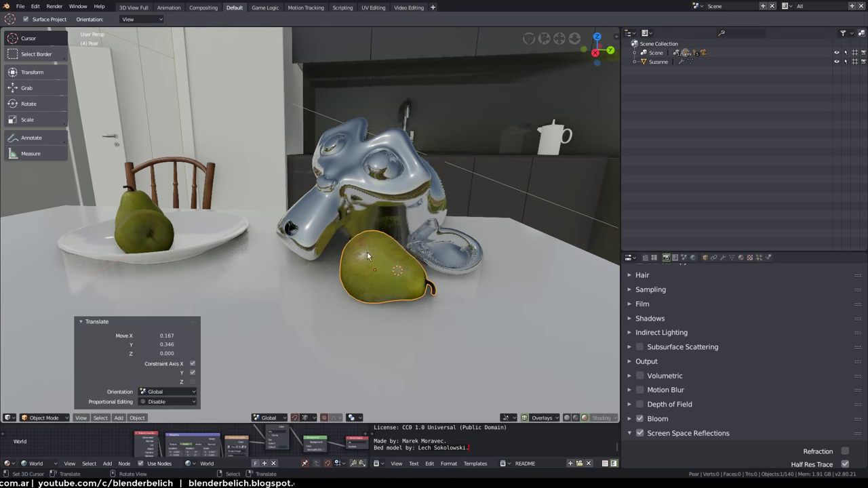
key("s")
left_click(408, 252)
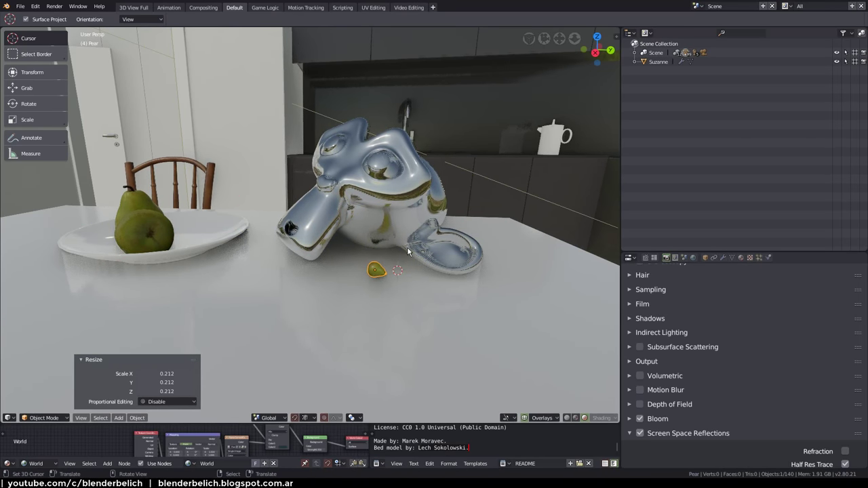
key("g")
left_click(415, 239)
Duplicate the small pear up above Suzanne and enlarge the copy to scale 4.892
middle_click_drag(425, 229, 424, 213)
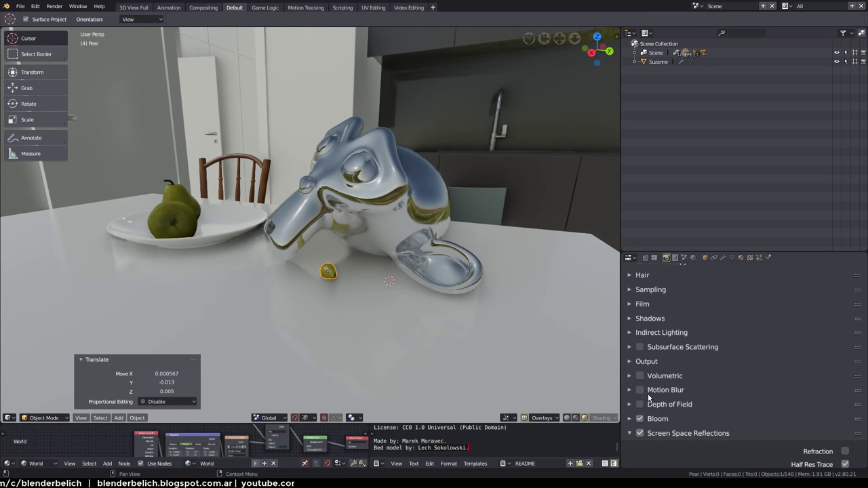
mouse_move(470, 294)
middle_mouse_down()
mouse_move(482, 306)
mouse_move(471, 268)
mouse_move(439, 287)
middle_mouse_up()
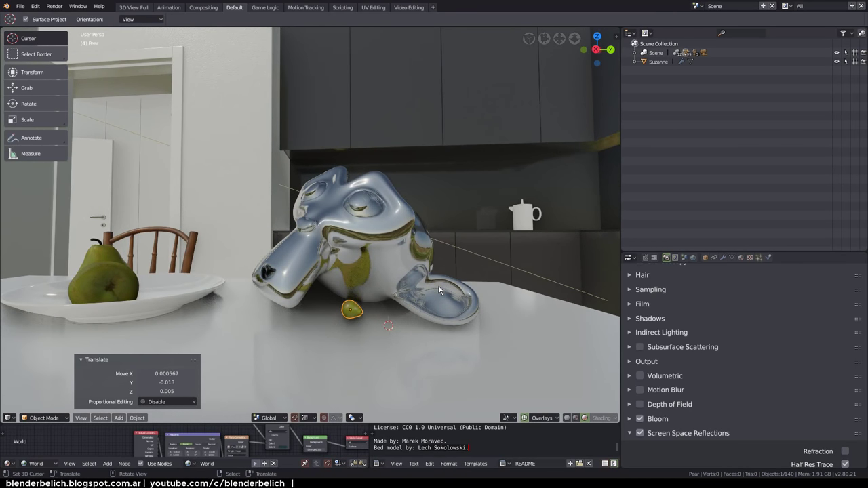
key("shift+Left")
key("shift+grave")
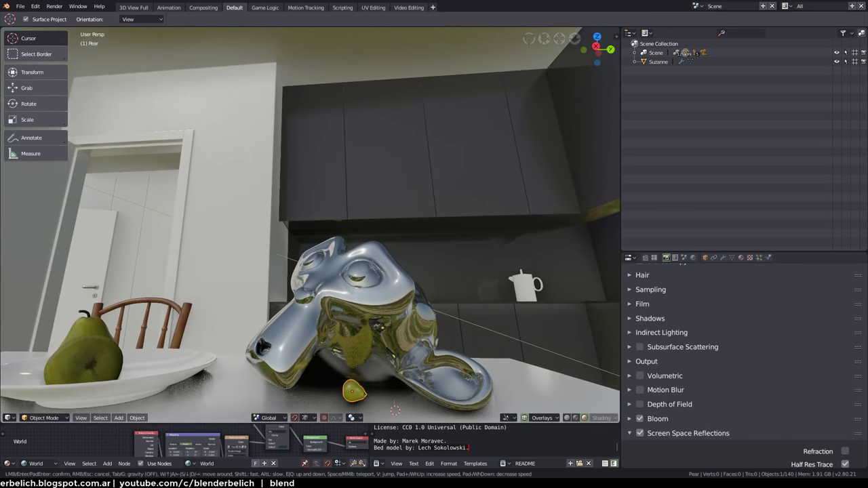
left_click(439, 263)
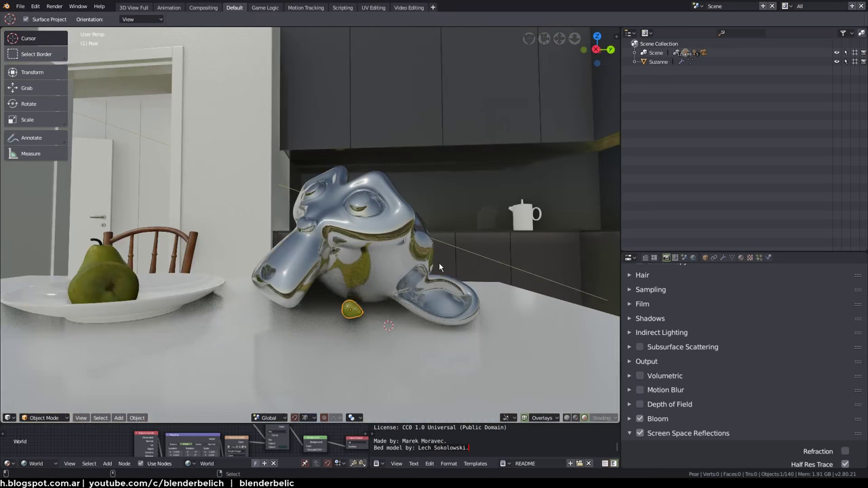
mouse_move(440, 259)
middle_mouse_down("ctrl")
mouse_move(440, 375)
mouse_move(457, 326)
mouse_move(399, 287)
mouse_move(429, 320)
mouse_move(408, 298)
mouse_move(419, 323)
mouse_move(417, 314)
mouse_move(457, 330)
middle_mouse_up("ctrl")
scroll(455, 306, "up", 2)
scroll(440, 312, "up", 2)
scroll(427, 297, "up", 3)
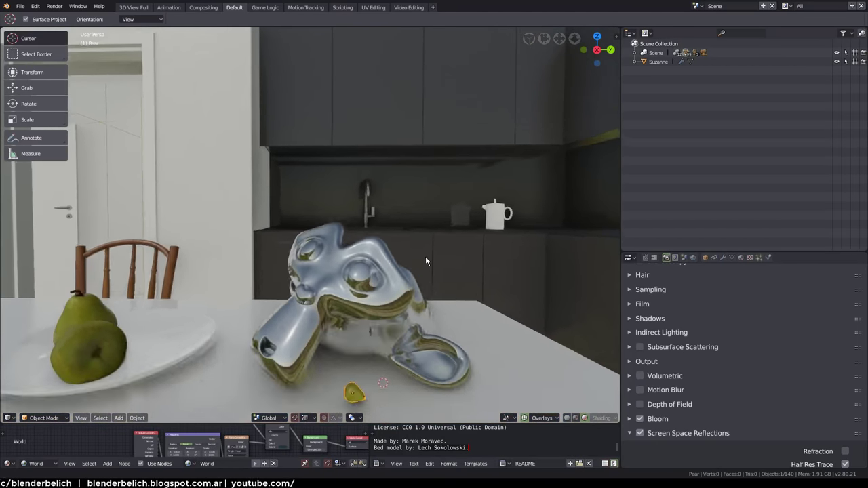
scroll(439, 251, "up", 3)
mouse_move(453, 245)
middle_mouse_down()
mouse_move(413, 321)
mouse_move(262, 348)
middle_mouse_up()
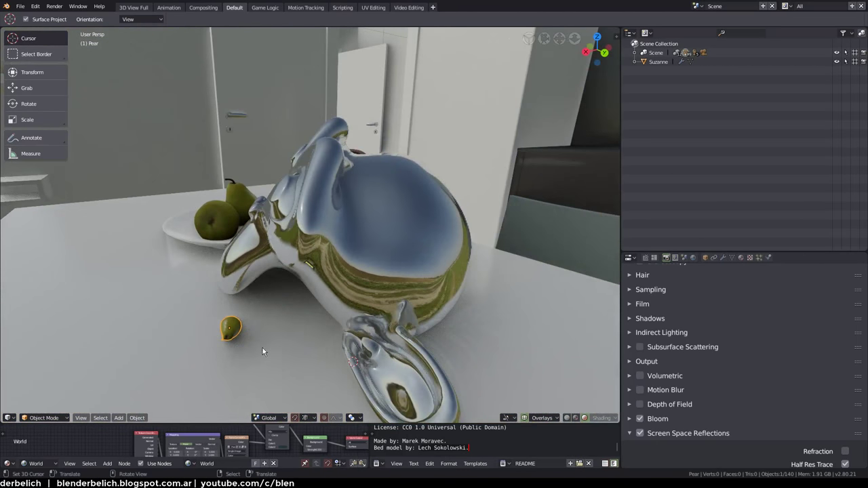
key("shift+d")
left_click(478, 95)
key("s")
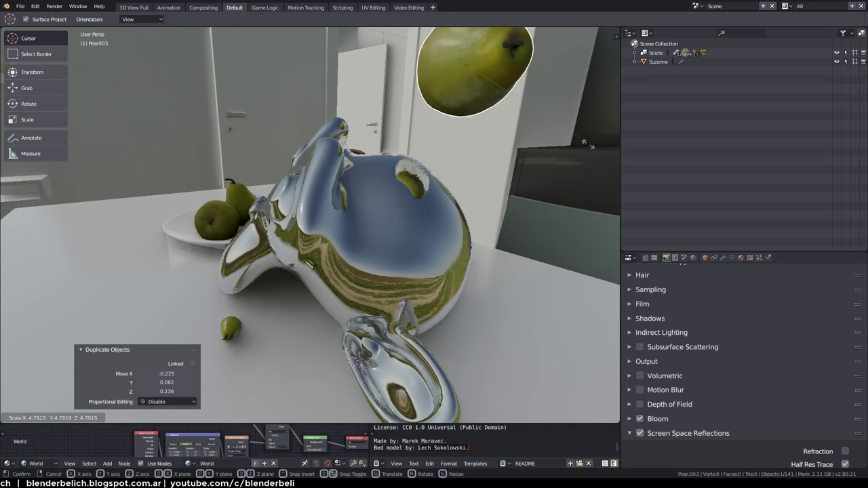
left_click(516, 169)
Reposition the large pear above Suzanne and rescale it to 2.325
mouse_move(516, 169)
middle_mouse_down()
mouse_move(454, 182)
mouse_move(421, 203)
mouse_move(513, 207)
mouse_move(379, 183)
mouse_move(431, 179)
middle_mouse_up()
key("g")
left_click(407, 136)
key("s")
left_click(431, 133)
key("g")
left_click(353, 167)
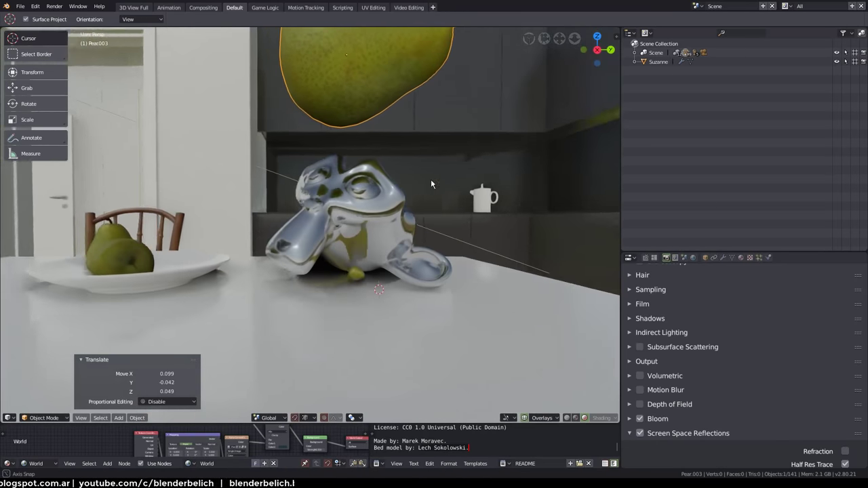
mouse_move(429, 216)
middle_mouse_down()
mouse_move(432, 225)
mouse_move(380, 233)
mouse_move(359, 262)
mouse_move(364, 236)
mouse_move(595, 310)
middle_mouse_up()
Delete the small pear beside Suzanne
left_click(323, 303)
key("x")
left_click(330, 295)
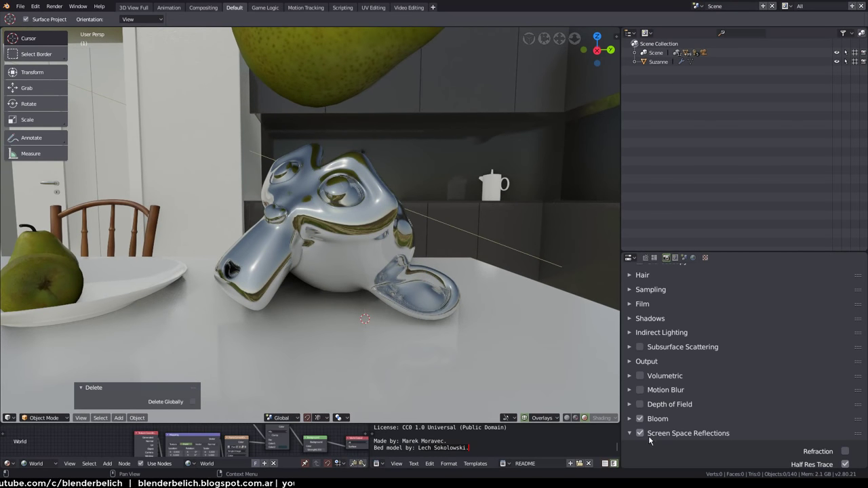
scroll(653, 348, "up", 3)
scroll(651, 350, "up", 1)
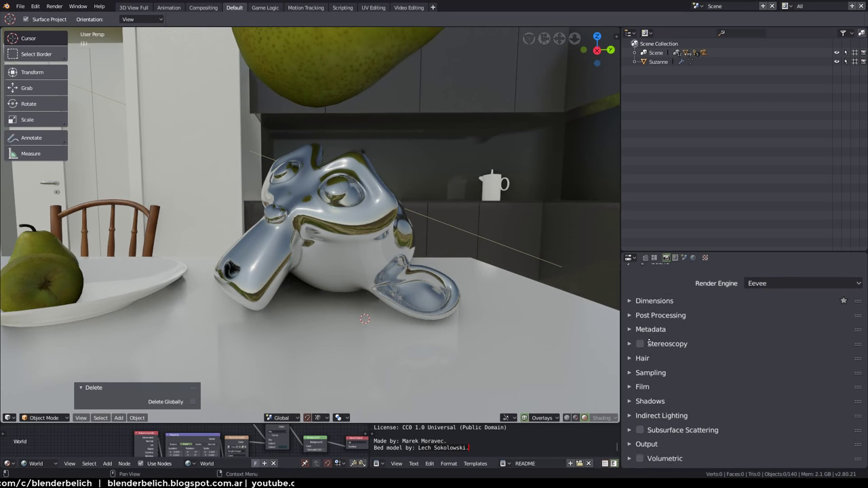
scroll(650, 353, "down", 4)
scroll(649, 353, "down", 2)
scroll(646, 343, "down", 2)
scroll(652, 360, "down", 2)
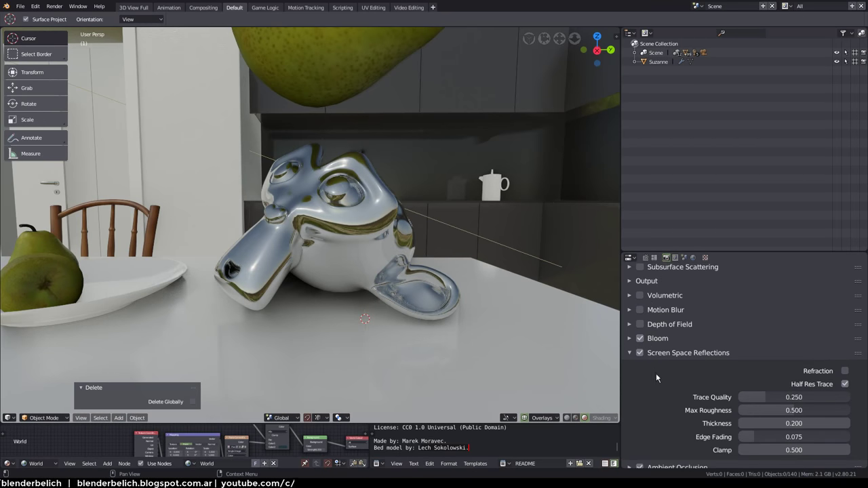
scroll(656, 373, "down", 1)
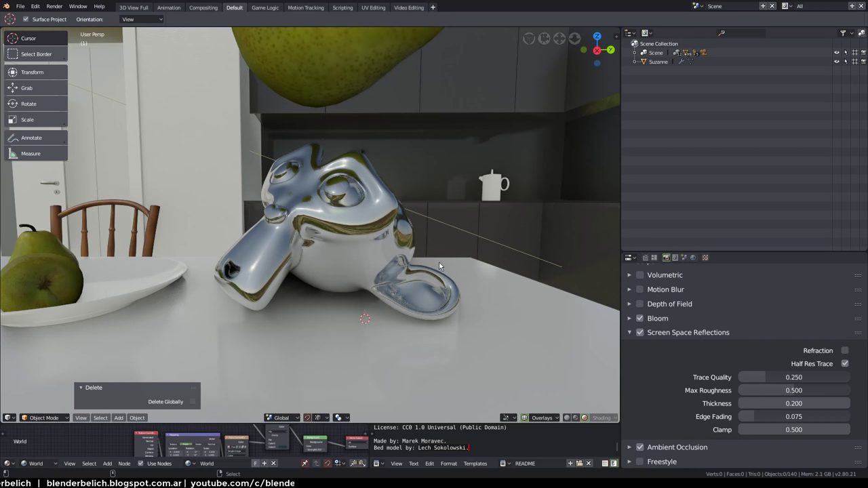
mouse_move(439, 261)
middle_mouse_down()
mouse_move(442, 302)
mouse_move(452, 310)
mouse_move(423, 381)
middle_mouse_up()
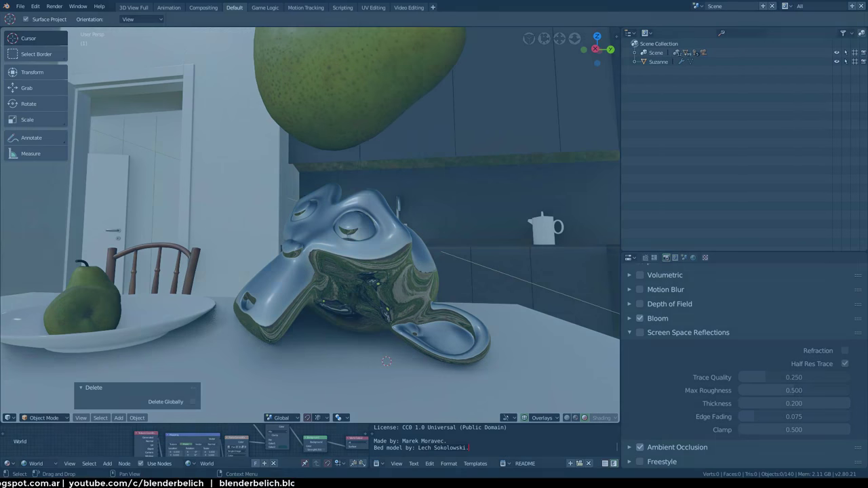
Screenshot Blender's viewport showing chrome Suzanne and the floating pear, then dismiss the capture dialog
left_click_drag(617, 27, 45, 421)
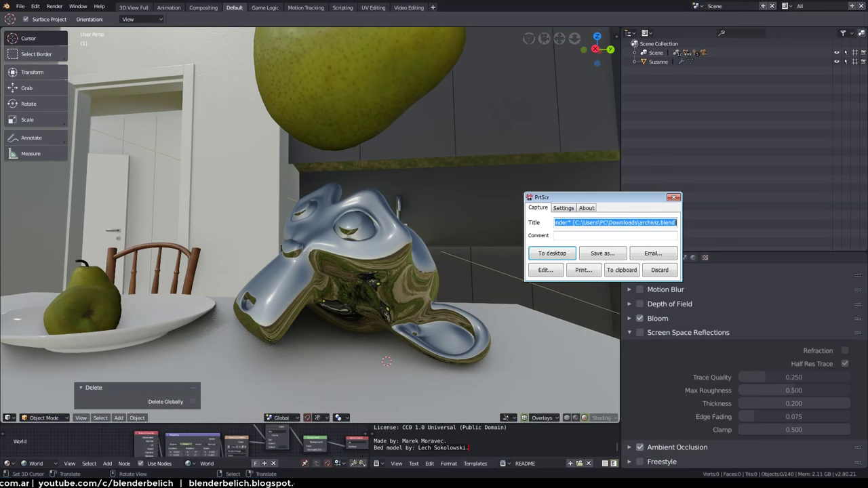
key("Return")
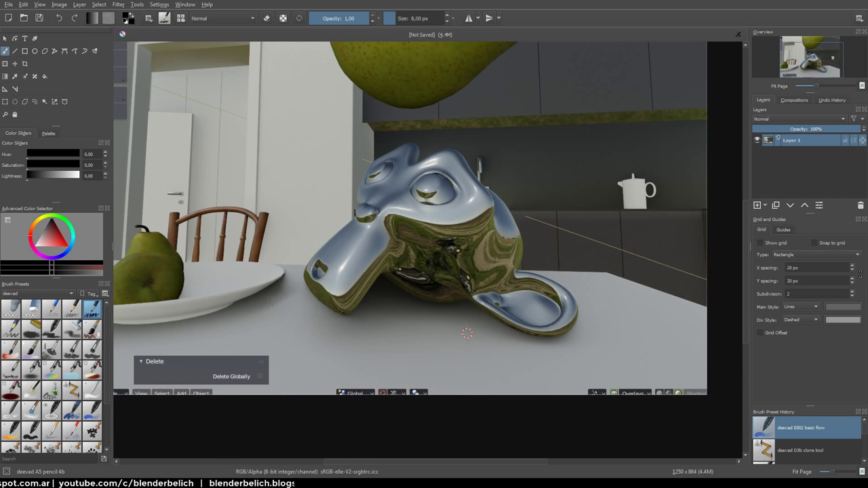
Commit the pasted screenshot's transform and draw a freehand outline selection
key("ctrl+t")
key("Return")
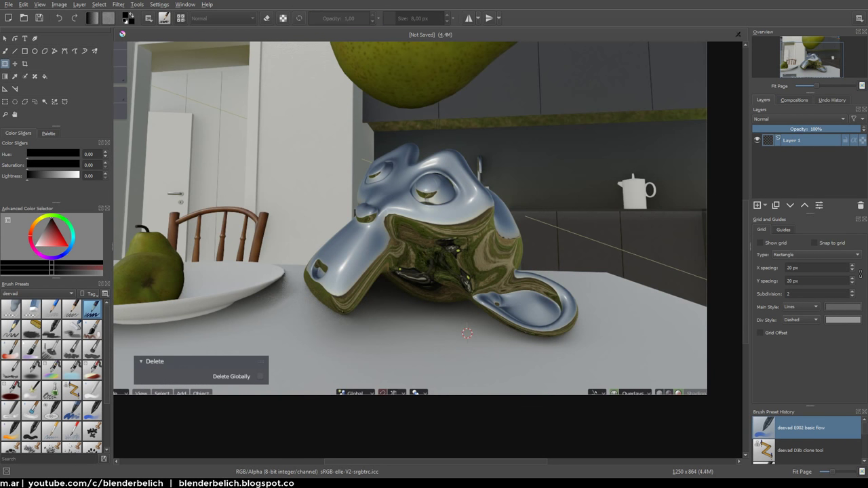
key("b")
left_click_drag(303, 399, 393, 333)
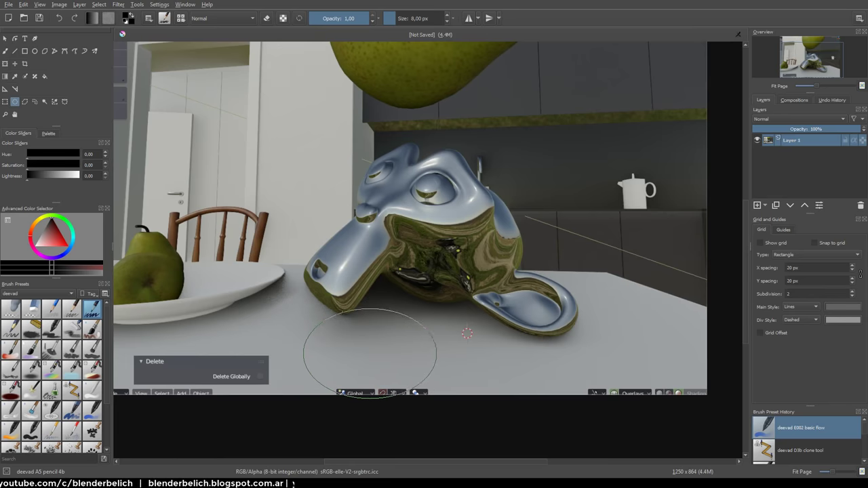
key("ctrl+r")
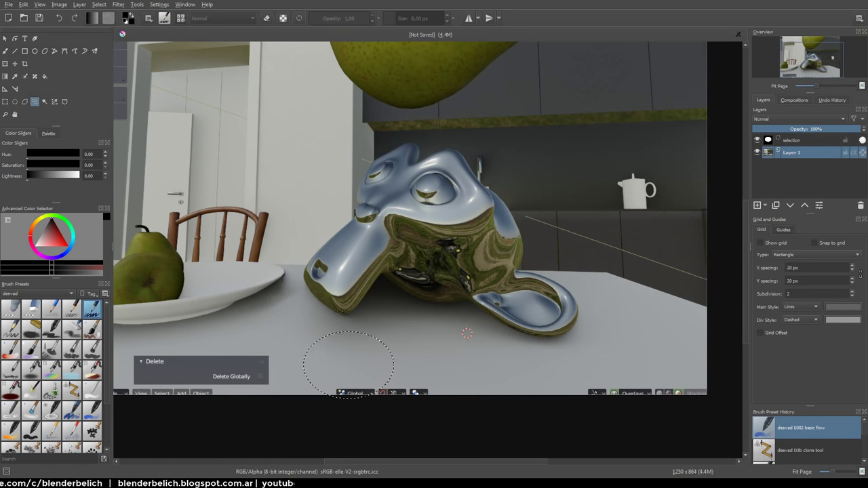
key("ctrl+shift+a")
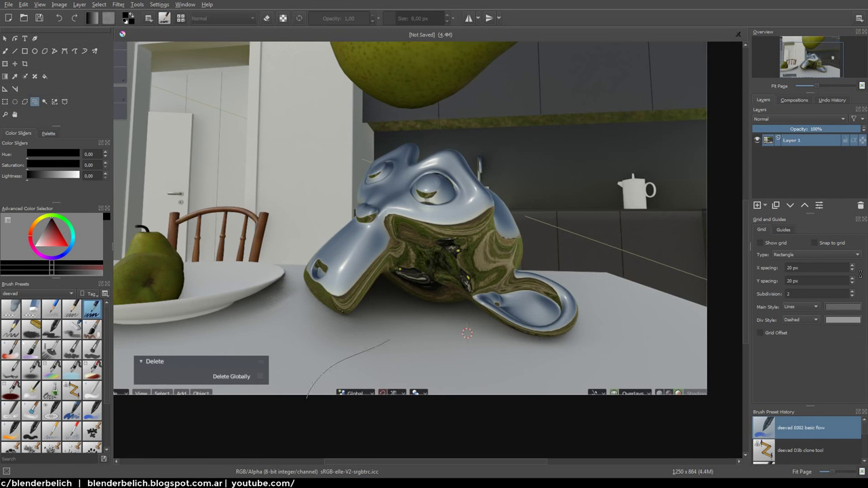
key("Return")
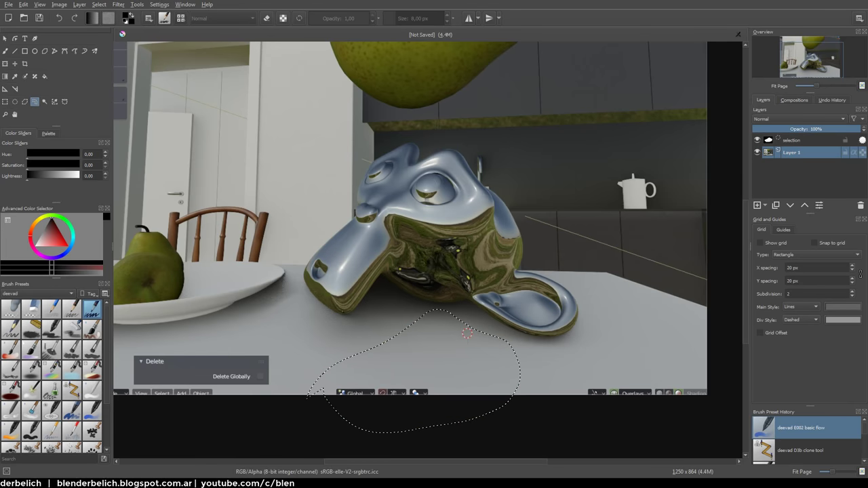
Copy the selected table patch to a new layer and move it up over Suzanne's face
key("ctrl+c")
key("ctrl+v")
key("ctrl+t")
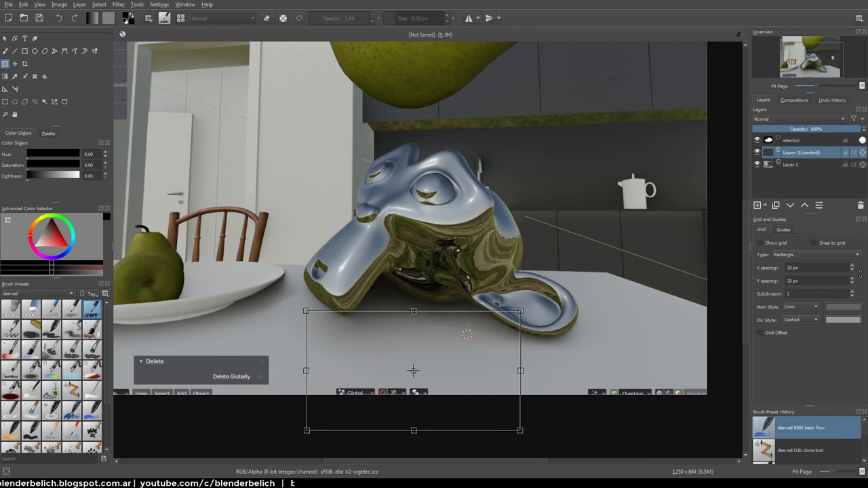
left_click_drag(413, 370, 414, 239)
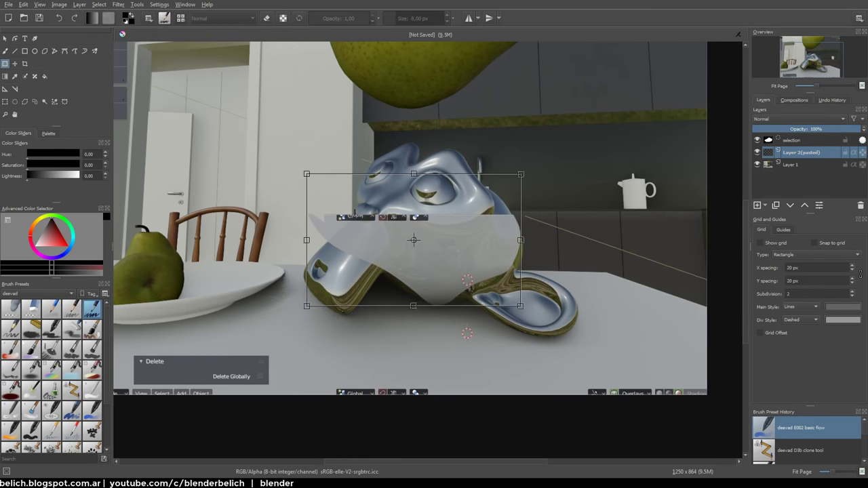
key("Return")
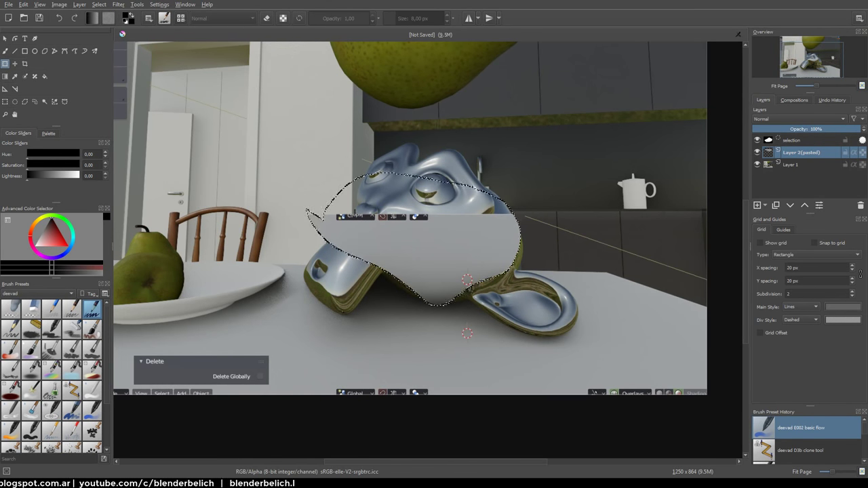
Lower the pasted patch layer's opacity to about 84%
left_click_drag(848, 129, 832, 129)
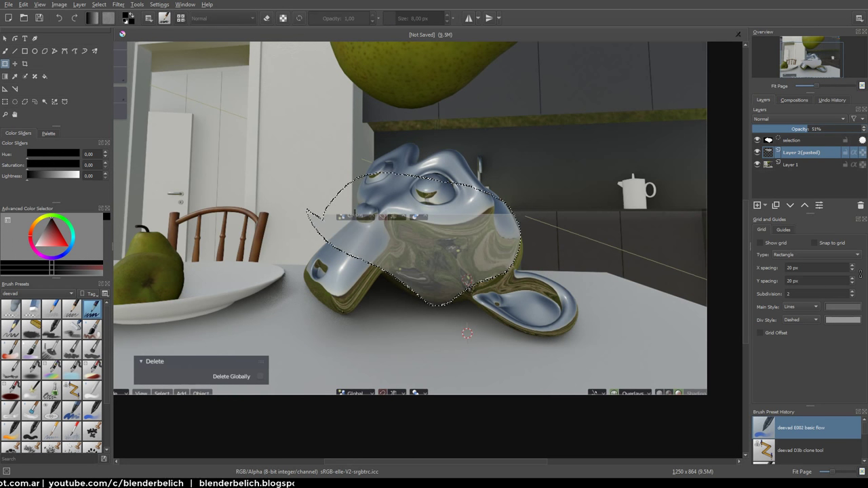
left_click(793, 140)
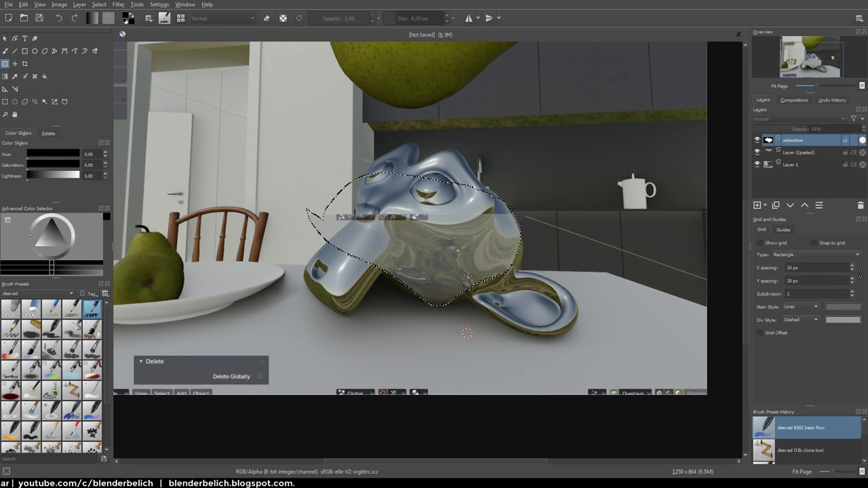
left_click(800, 152)
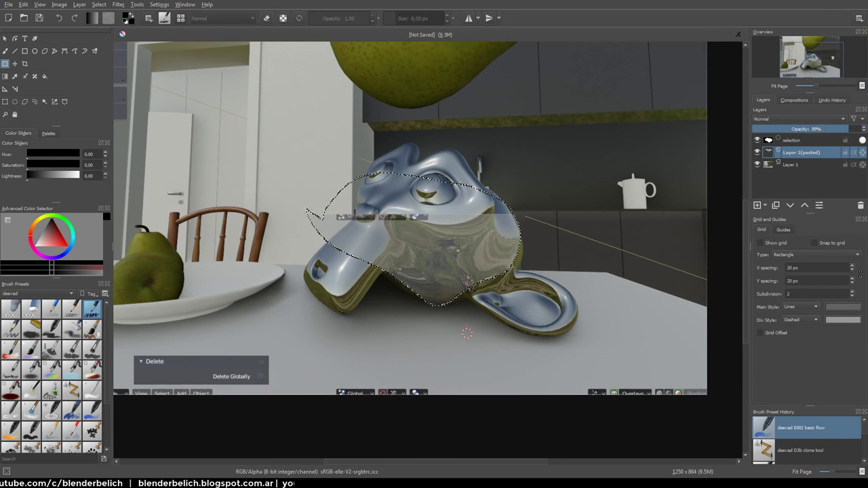
left_click_drag(848, 129, 849, 129)
key("ctrl+t")
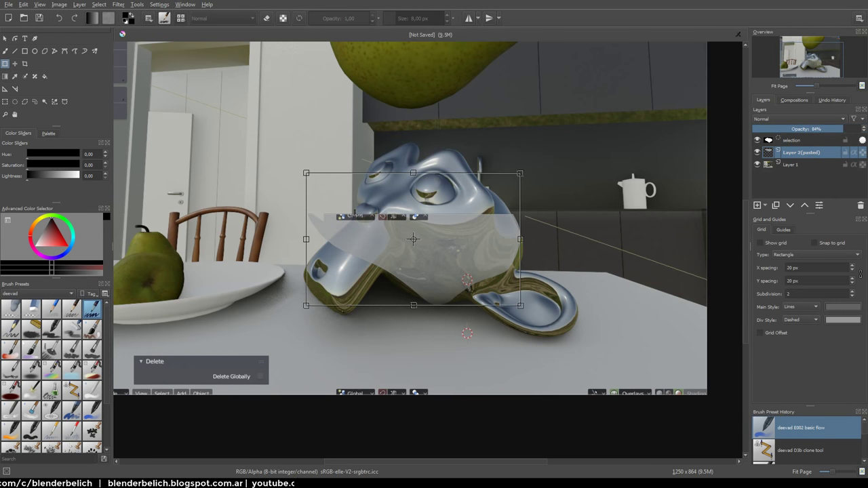
key("Return")
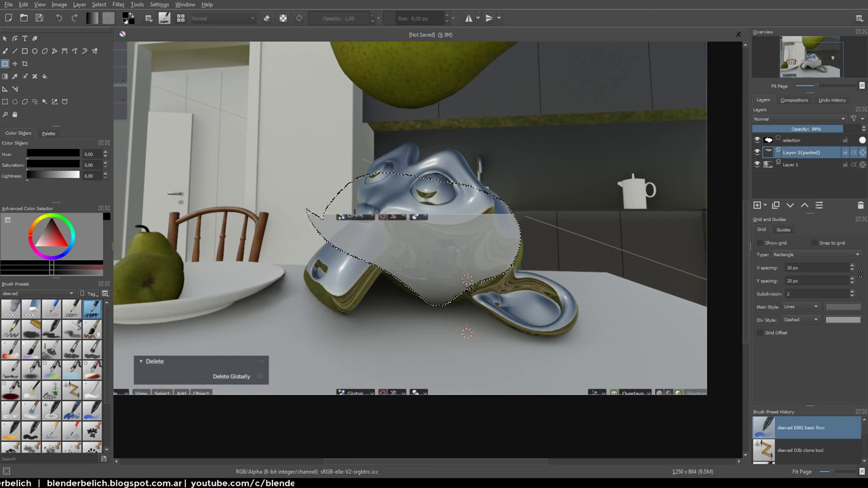
right_click(209, 139)
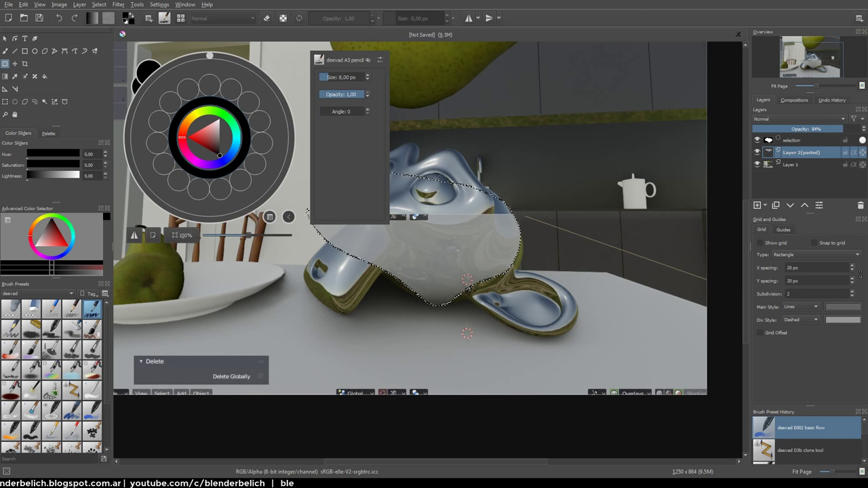
Erase the pasted toolbar strip inside the selection with an eraser enlarged to about 132 px
left_click(31, 309)
left_click(10, 308)
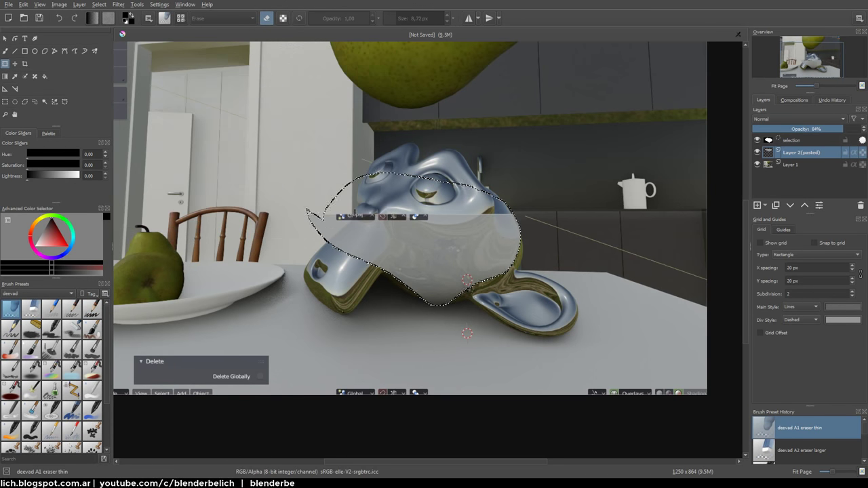
key("b")
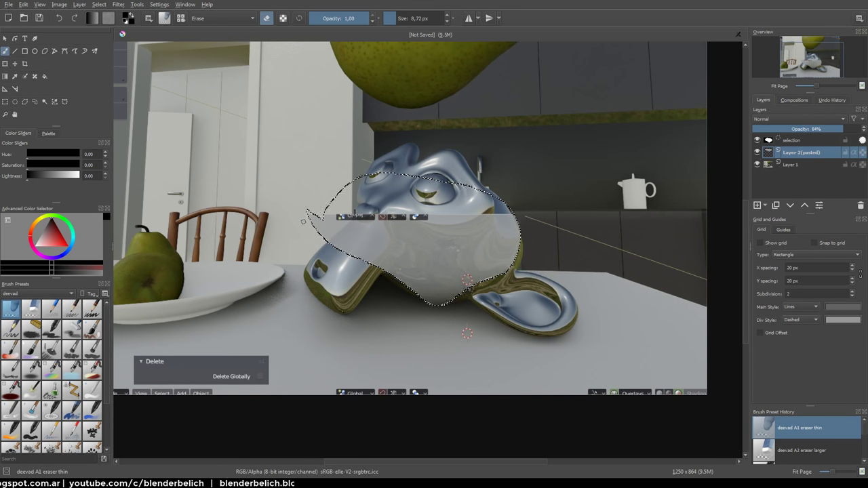
left_click(321, 254, "ctrl")
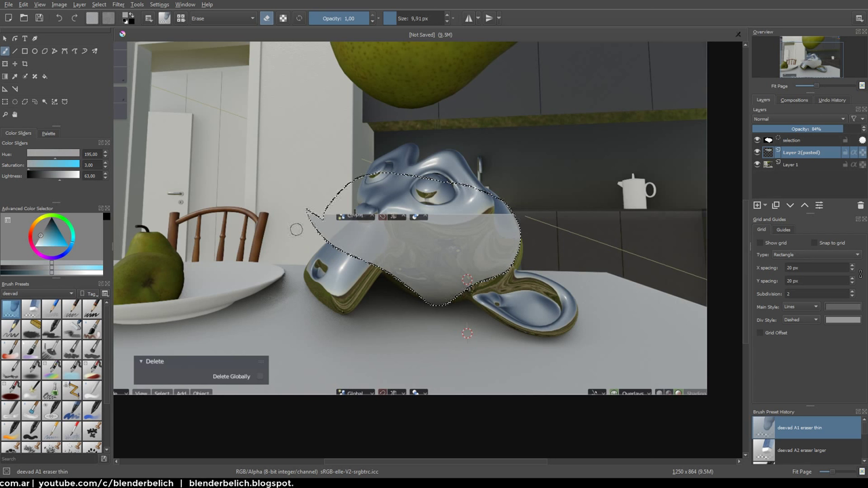
left_click_drag(296, 229, 290, 200, "shift")
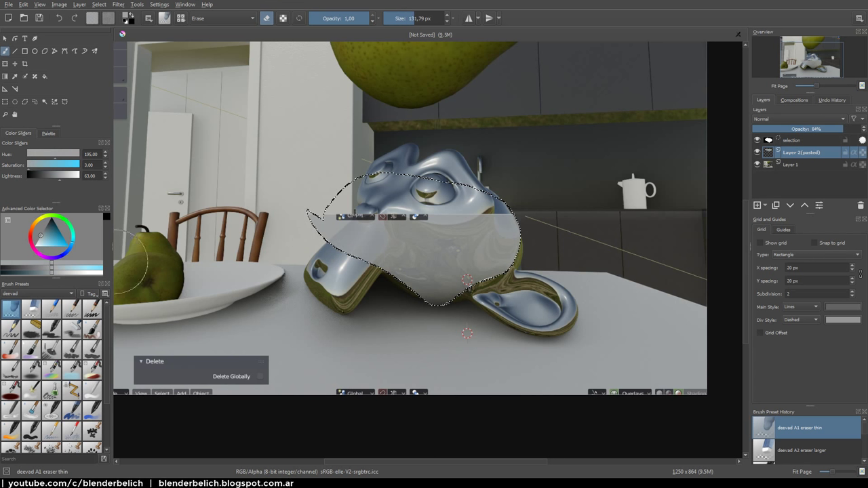
mouse_move(334, 227)
left_mouse_down()
mouse_move(426, 207)
mouse_move(358, 256)
left_mouse_up()
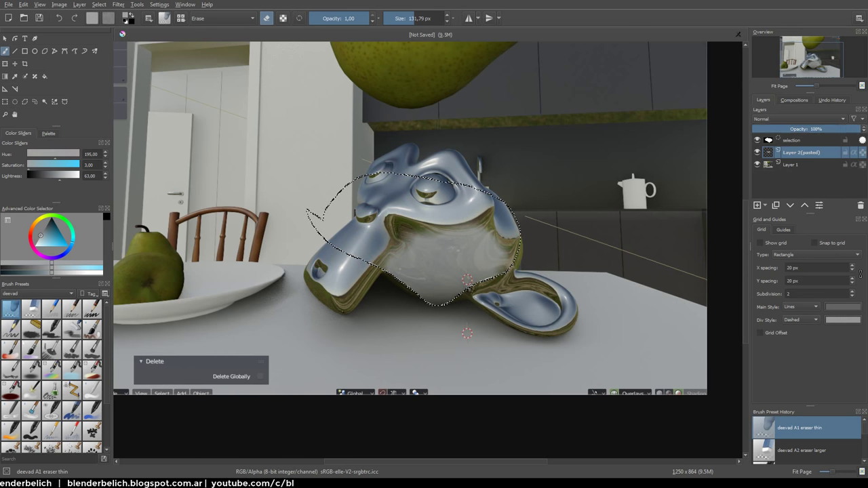
left_click_drag(467, 279, 467, 278)
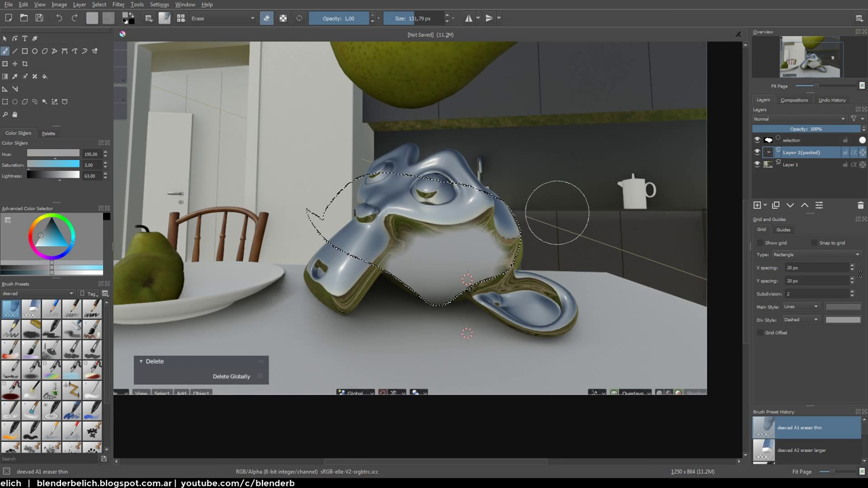
Clear the selection, set the paint colour to red and choose the pencil 2b preset
key("ctrl+shift+a")
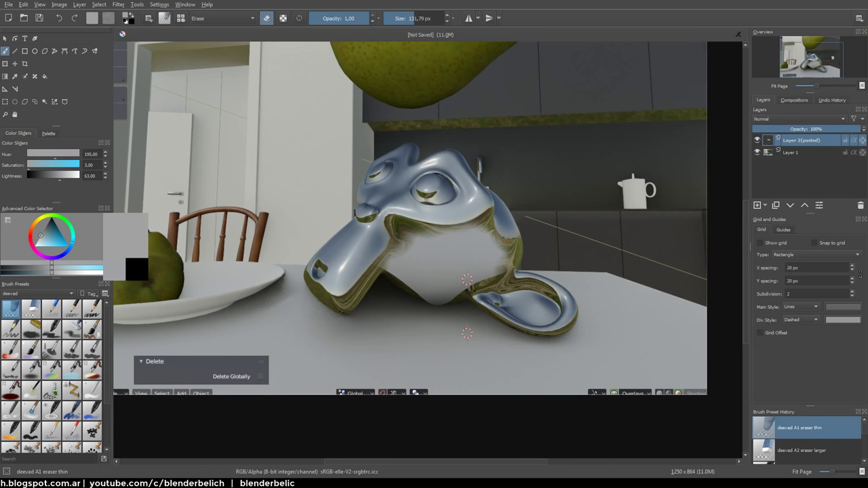
left_click(70, 237)
key("f")
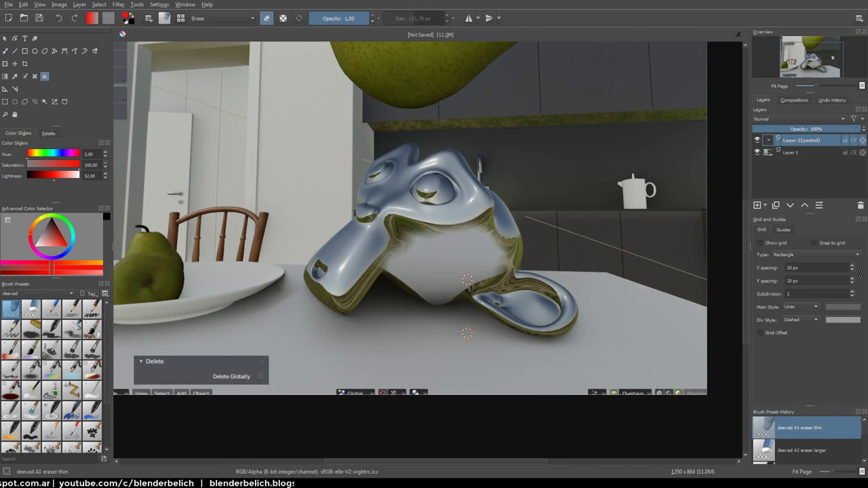
key("b")
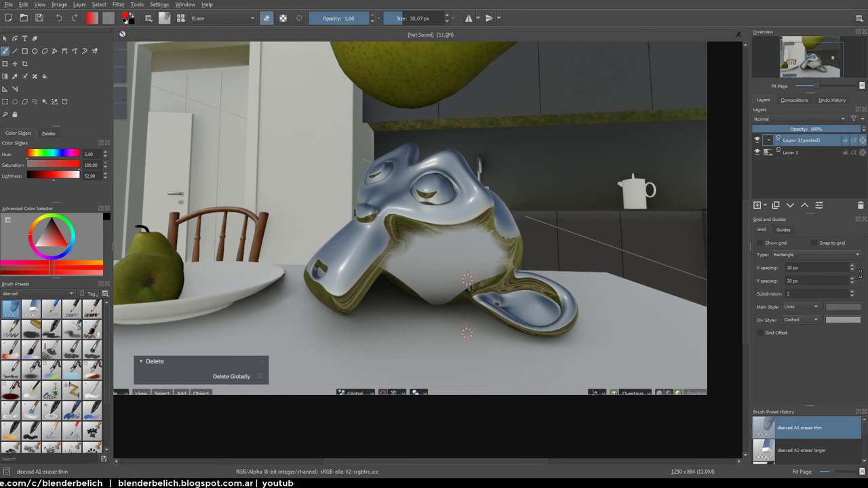
left_click(71, 309)
Draw red annotations: a loop on the table below the monkey, an arrow stroke, and two long lines to its head
left_click_drag(408, 334, 415, 392)
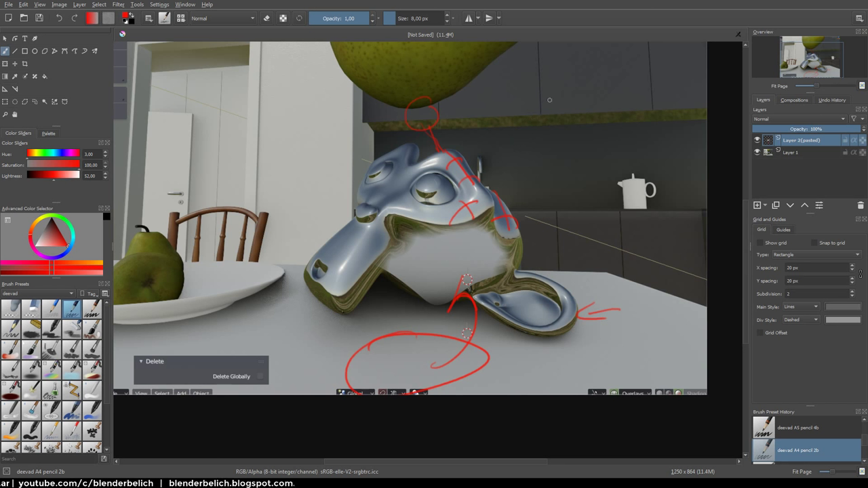
left_click_drag(525, 109, 469, 151)
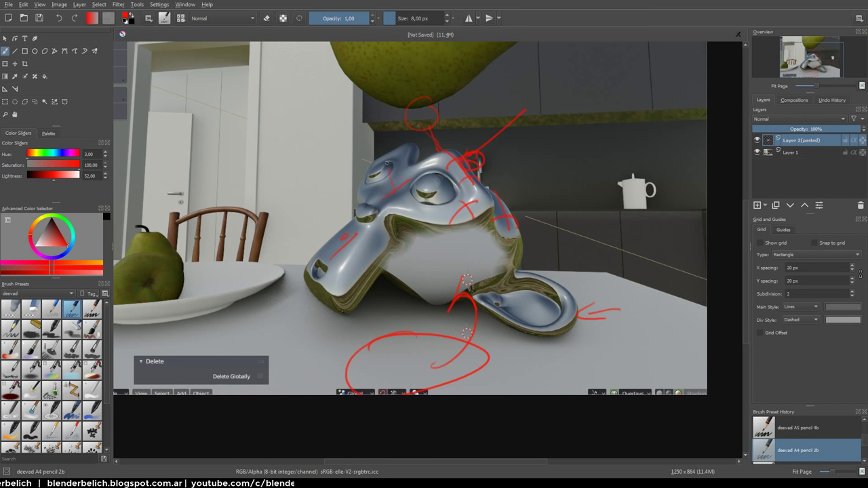
left_click_drag(369, 43, 384, 155)
left_click_drag(337, 234, 286, 42)
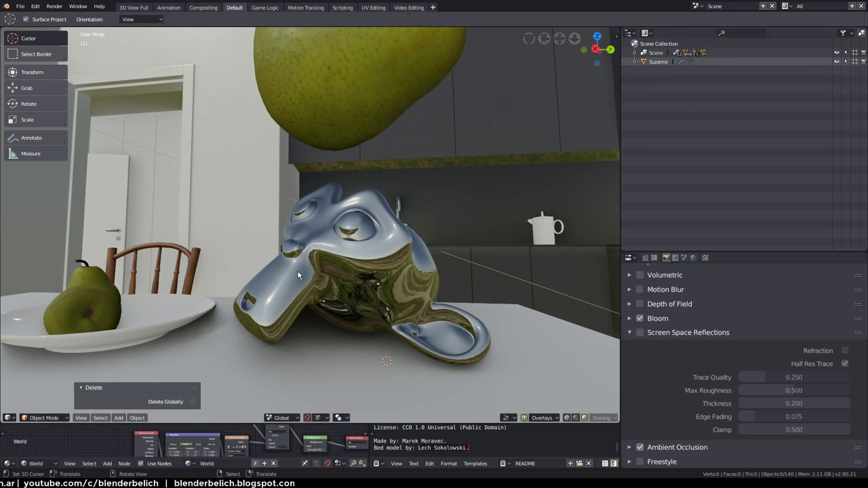
mouse_move(298, 271)
middle_mouse_down()
mouse_move(496, 293)
mouse_move(331, 250)
mouse_move(360, 244)
mouse_move(292, 255)
mouse_move(309, 254)
mouse_move(293, 246)
mouse_move(365, 277)
mouse_move(356, 217)
mouse_move(365, 243)
mouse_move(374, 220)
mouse_move(396, 217)
mouse_move(360, 229)
mouse_move(401, 229)
mouse_move(409, 219)
middle_mouse_up()
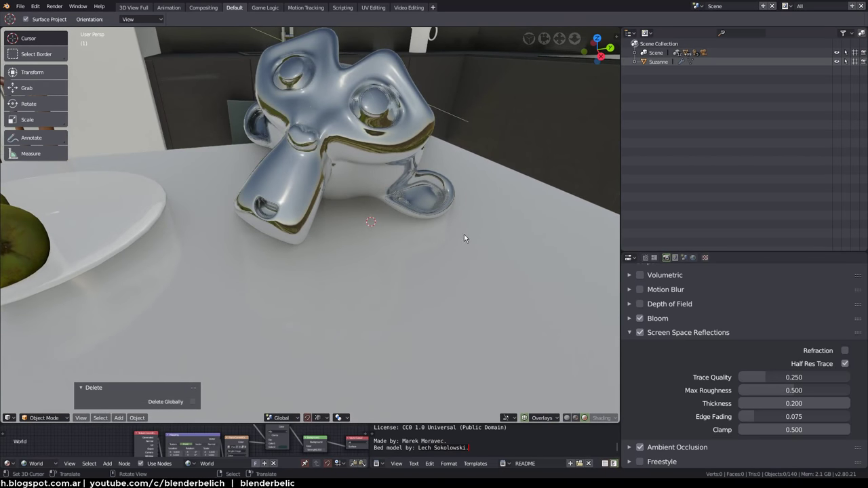
Orbit close to Suzanne and reset Screen Space Reflections Edge Fading to 0.000
scroll(464, 234, "up", 1)
scroll(450, 226, "up", 2)
scroll(467, 200, "up", 2)
scroll(472, 189, "up", 2)
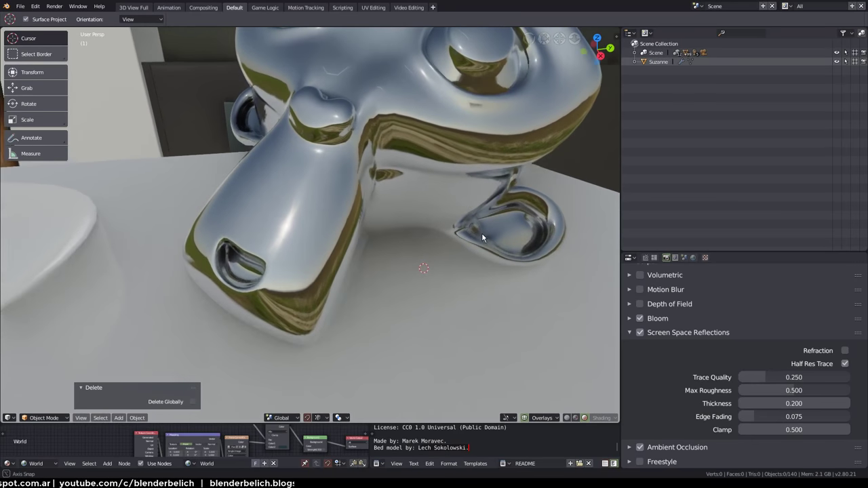
mouse_move(481, 233)
middle_mouse_down()
mouse_move(460, 215)
mouse_move(612, 293)
mouse_move(561, 304)
mouse_move(599, 303)
middle_mouse_up()
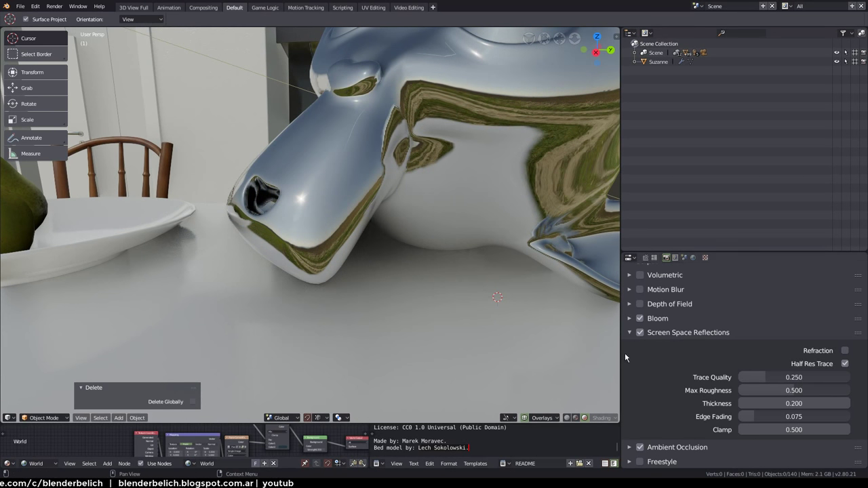
mouse_move(571, 288)
middle_mouse_down()
mouse_move(495, 279)
mouse_move(534, 275)
mouse_move(490, 293)
mouse_move(511, 188)
middle_mouse_up()
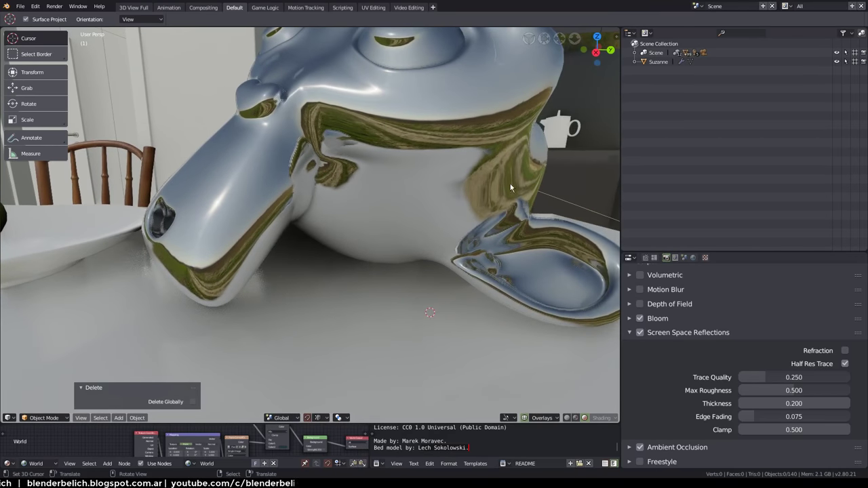
mouse_move(504, 246)
middle_mouse_down()
mouse_move(546, 243)
mouse_move(500, 251)
mouse_move(513, 240)
mouse_move(594, 384)
middle_mouse_up()
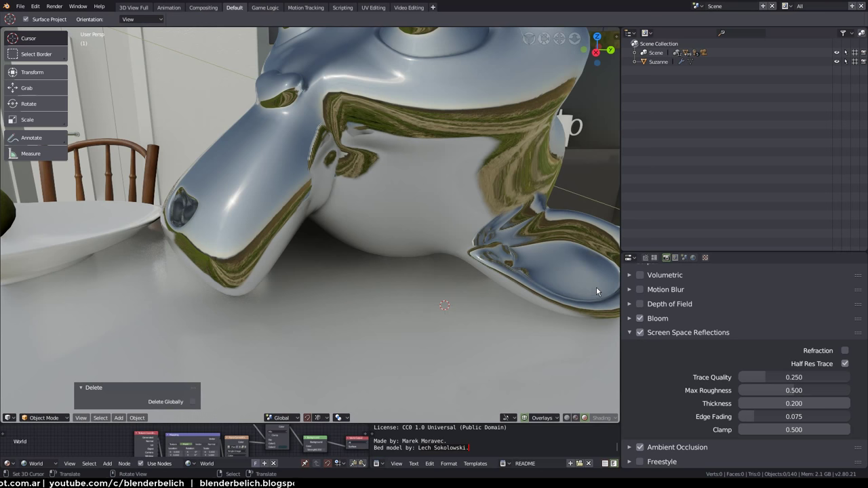
mouse_move(768, 416)
left_mouse_down()
mouse_move(777, 392)
mouse_move(588, 373)
left_mouse_up()
mouse_move(589, 373)
middle_mouse_down()
mouse_move(573, 348)
mouse_move(726, 343)
middle_mouse_up()
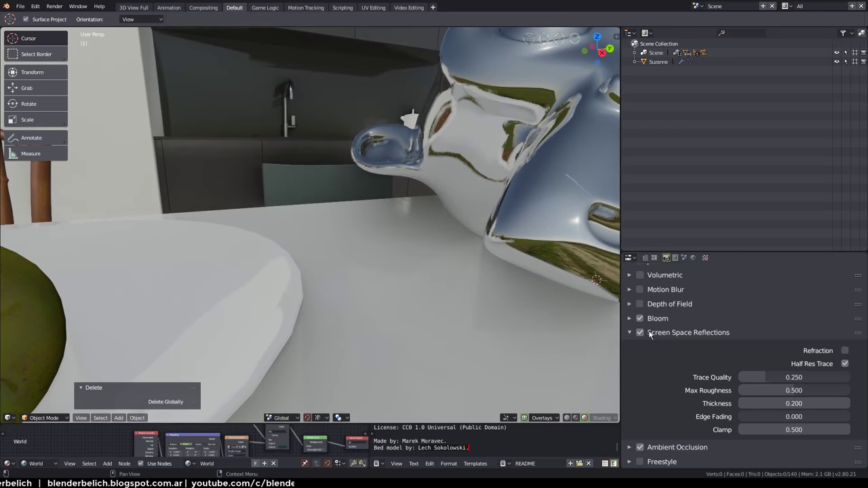
mouse_move(588, 309)
middle_mouse_down()
mouse_move(360, 330)
mouse_move(407, 323)
mouse_move(457, 337)
middle_mouse_up()
scroll(407, 325, "down", 5)
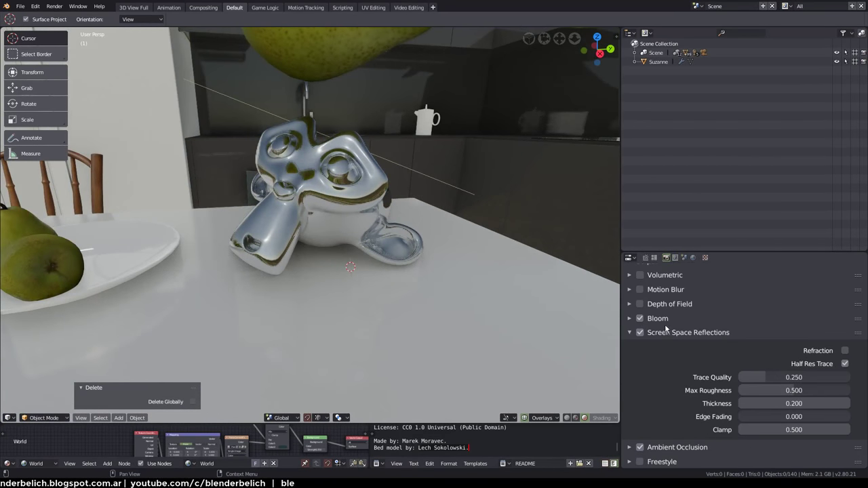
scroll(662, 370, "up", 2)
scroll(660, 374, "up", 3)
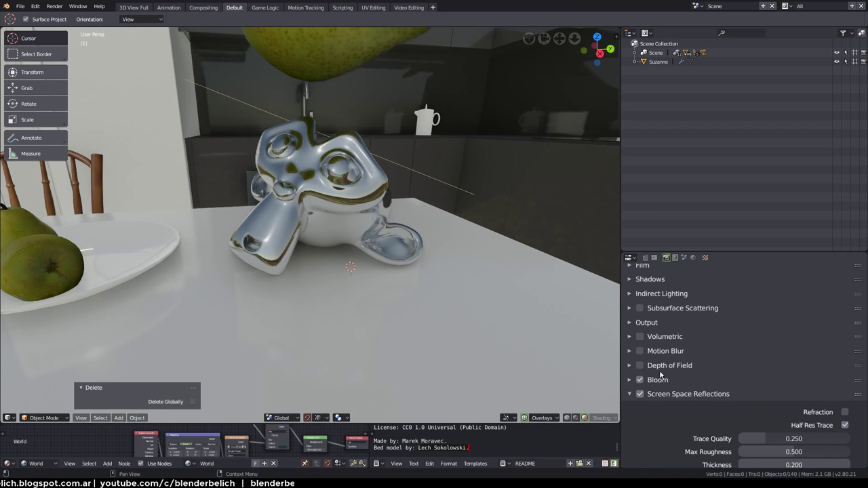
scroll(670, 307, "up", 1)
scroll(669, 288, "down", 3)
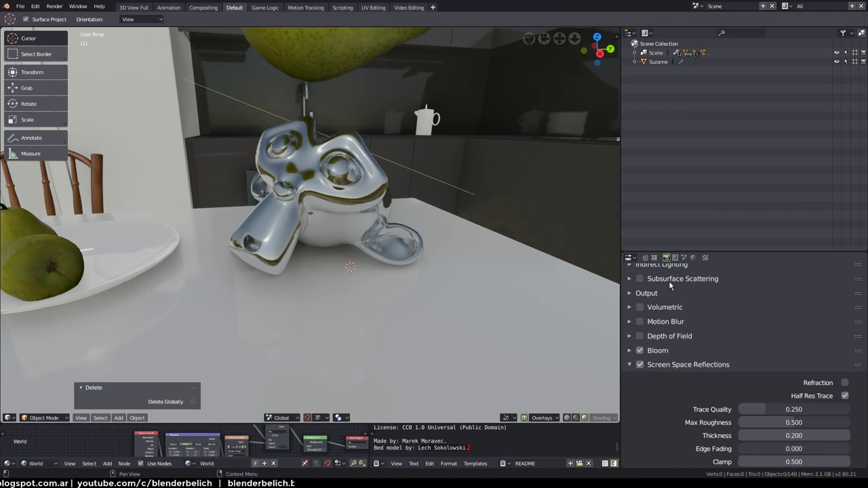
Collapse the Screen Space Reflections settings and move in close on Suzanne
left_click(653, 365)
scroll(665, 340, "up", 1)
scroll(671, 320, "down", 1)
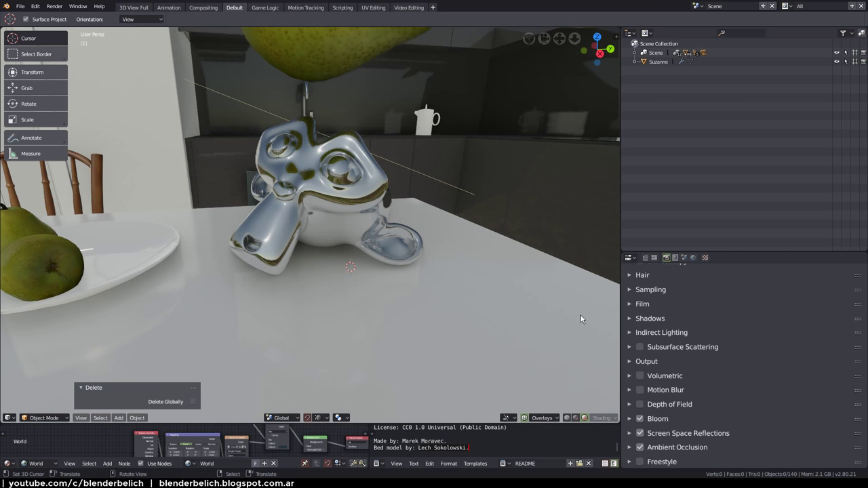
middle_click_drag(578, 316, 475, 285)
scroll(414, 265, "up", 3)
scroll(415, 265, "down", 3)
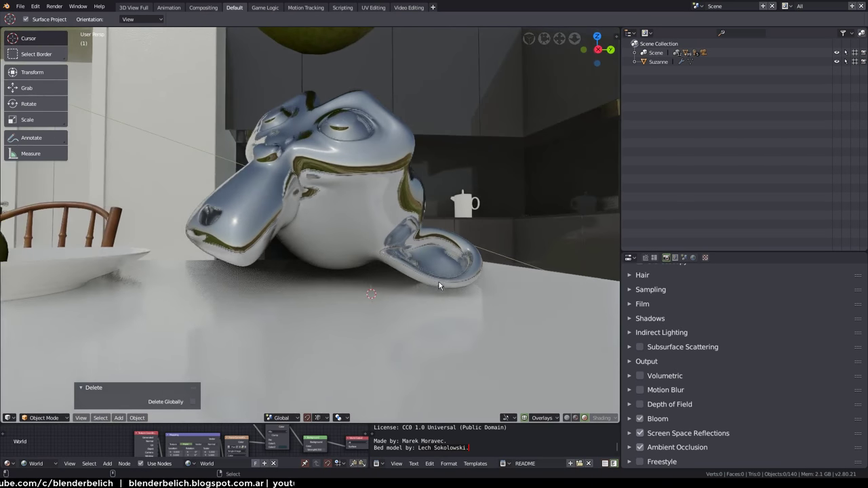
scroll(409, 323, "down", 2)
Set Screen Space Reflections Thickness to 1.650 and Edge Fading to 0.064
middle_click_drag(409, 323, 466, 349)
scroll(489, 297, "up", 4)
middle_click_drag(489, 296, 504, 278)
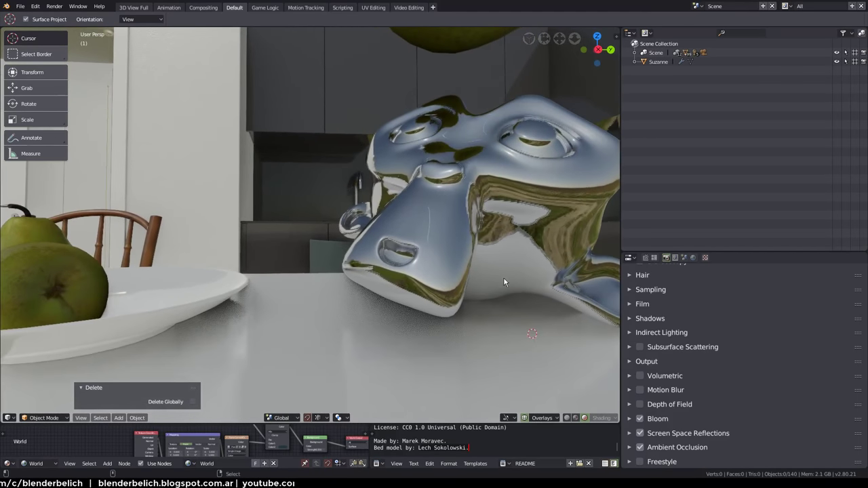
mouse_move(611, 327)
middle_mouse_down()
mouse_move(541, 309)
mouse_move(389, 313)
mouse_move(411, 321)
mouse_move(445, 239)
middle_mouse_up()
scroll(389, 313, "down", 3)
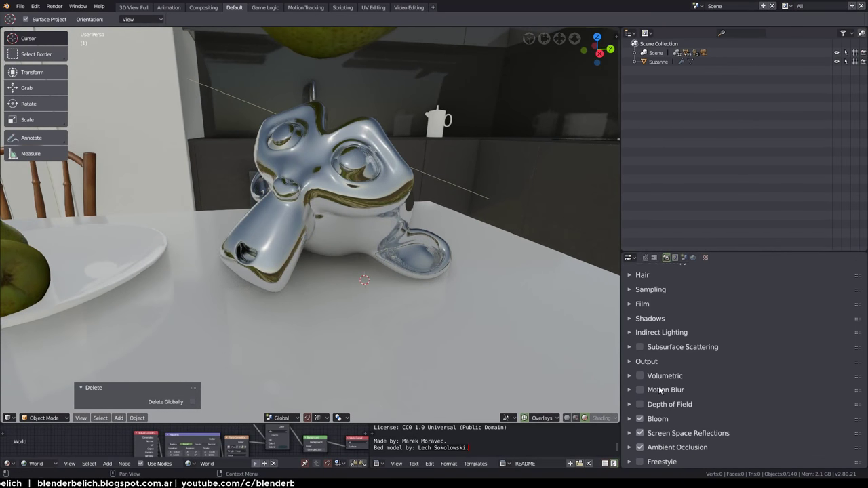
left_click(671, 434)
mouse_move(794, 403)
left_mouse_down()
mouse_move(744, 408)
mouse_move(794, 404)
mouse_move(802, 417)
mouse_move(792, 416)
left_mouse_up()
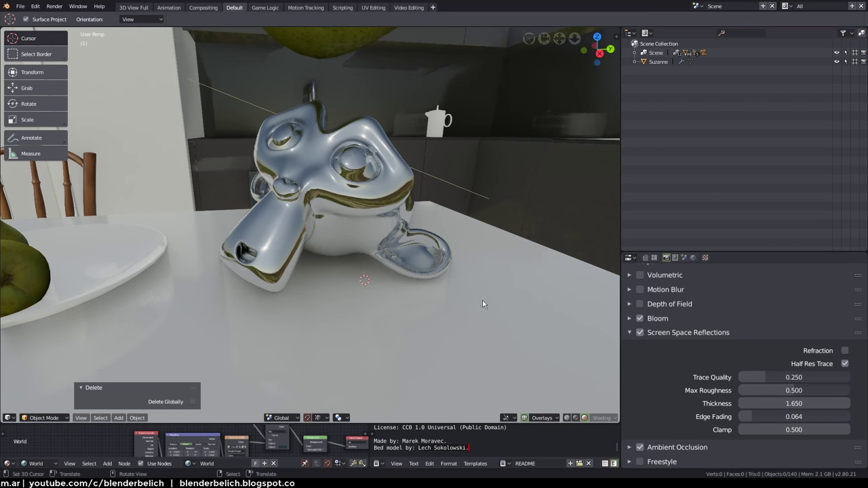
mouse_move(483, 300)
middle_mouse_down()
mouse_move(437, 272)
mouse_move(439, 295)
mouse_move(461, 277)
mouse_move(444, 274)
mouse_move(469, 323)
mouse_move(449, 256)
middle_mouse_up()
Delete the floating pear above the table
left_click(365, 182)
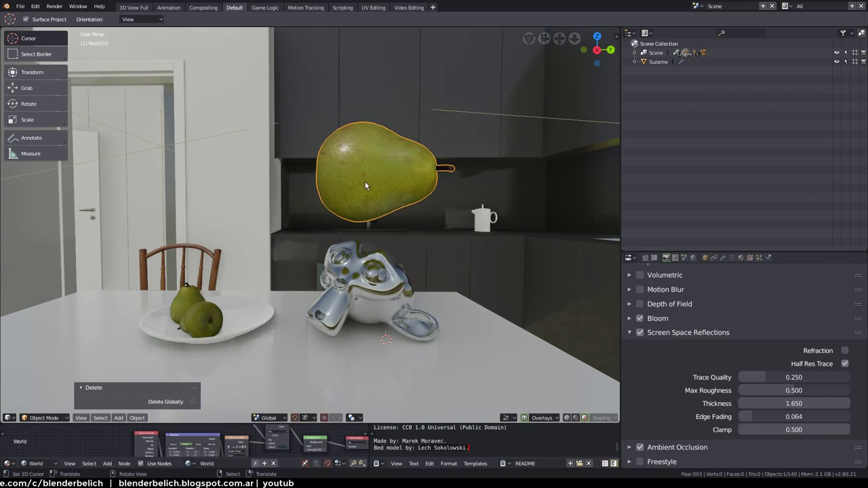
key("x")
left_click(357, 187)
middle_click_drag(360, 288, 384, 226)
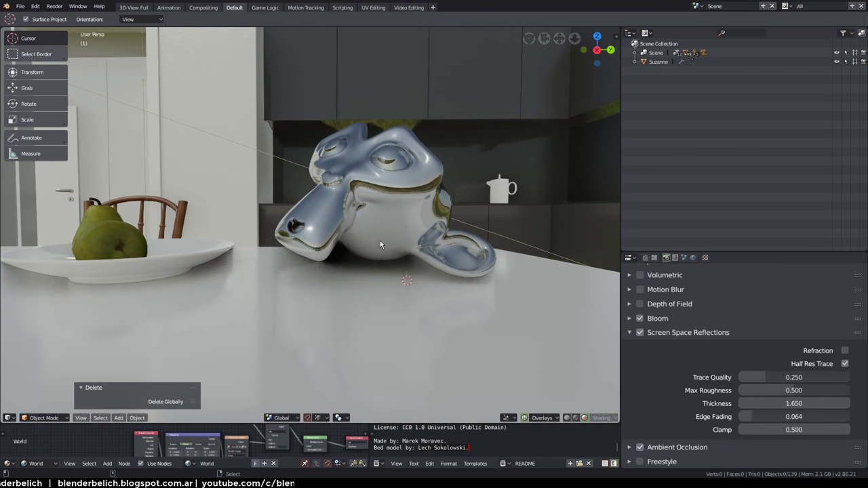
mouse_move(393, 228)
middle_mouse_down()
mouse_move(351, 247)
mouse_move(412, 244)
mouse_move(363, 242)
mouse_move(367, 216)
mouse_move(371, 281)
middle_mouse_up()
Remove the black scribble from Suzanne, hide the sidebar and tool shelf, and zoom out
left_click(367, 216)
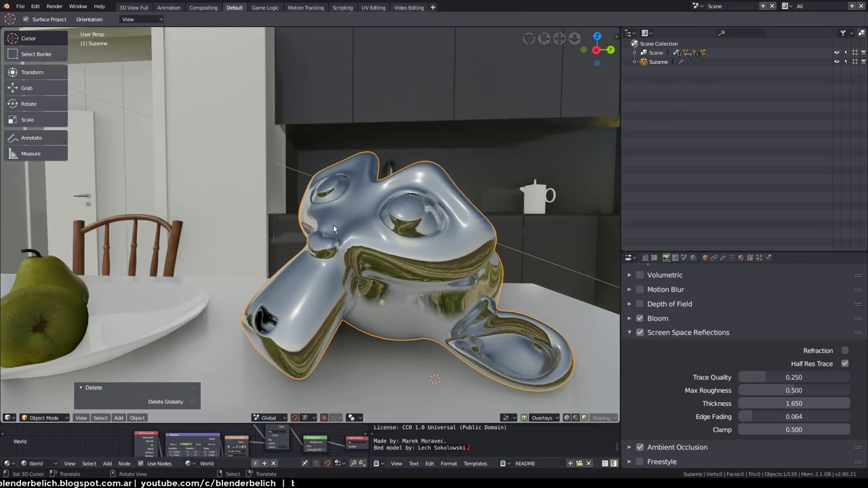
mouse_move(370, 180)
left_mouse_down()
mouse_move(334, 244)
mouse_move(271, 302)
mouse_move(350, 187)
mouse_move(327, 185)
left_mouse_up()
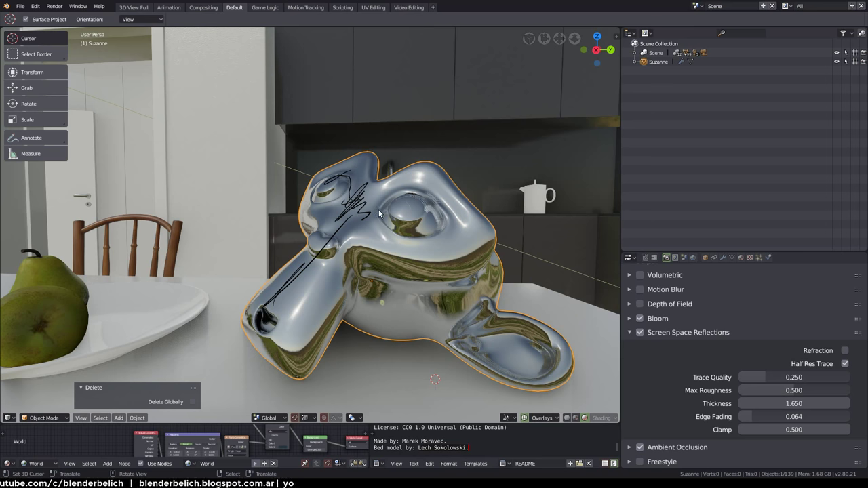
key("n")
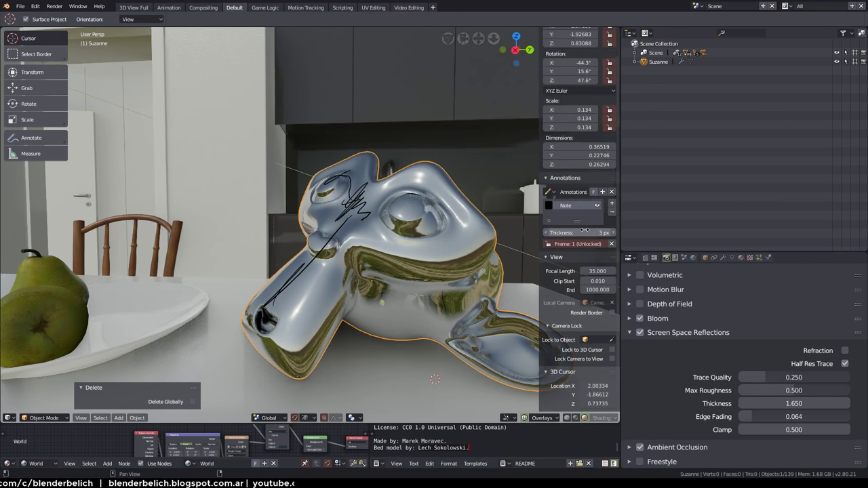
left_click(614, 195)
key("n")
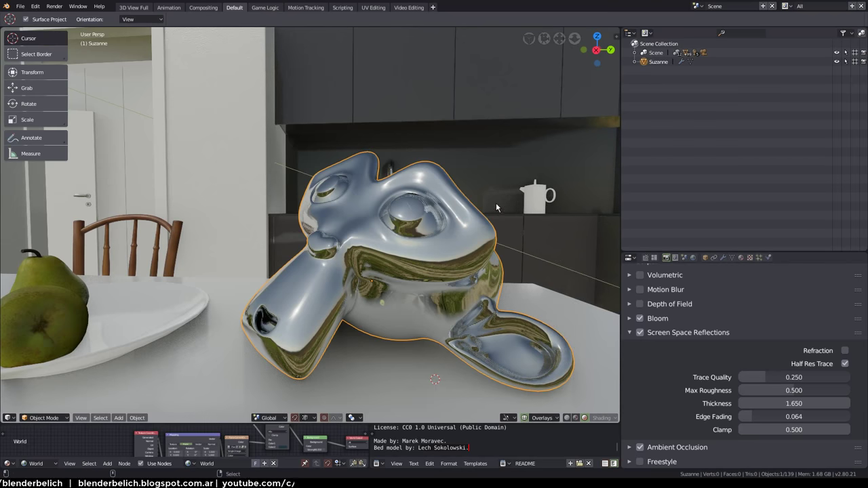
scroll(496, 203, "down", 3)
scroll(451, 277, "down", 2)
middle_click_drag(476, 265, 469, 273)
key("t")
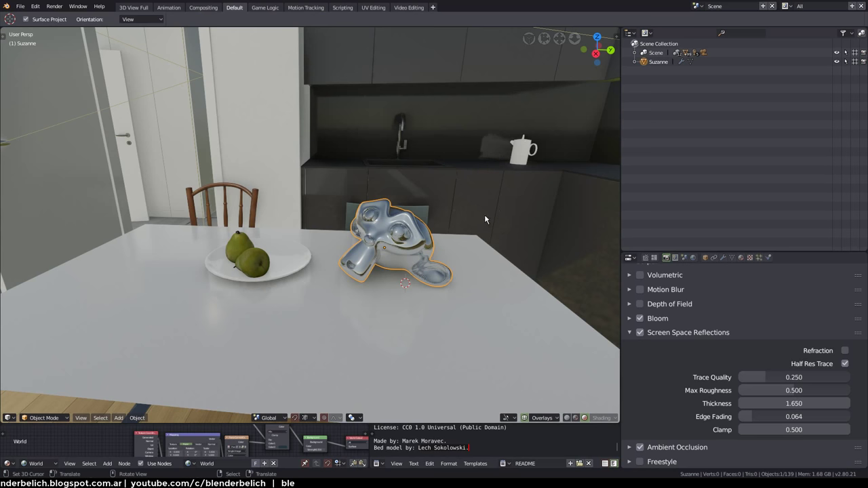
Inspect Suzanne and the pears from several angles, collapsing the Screen Space Reflections panel
mouse_move(493, 203)
middle_mouse_down()
mouse_move(483, 197)
mouse_move(486, 247)
mouse_move(455, 250)
mouse_move(510, 234)
mouse_move(490, 257)
mouse_move(438, 249)
mouse_move(422, 234)
middle_mouse_up()
mouse_move(469, 257)
middle_mouse_down()
mouse_move(449, 257)
mouse_move(529, 237)
mouse_move(475, 240)
mouse_move(481, 235)
mouse_move(496, 265)
mouse_move(468, 226)
mouse_move(400, 231)
mouse_move(453, 261)
mouse_move(457, 235)
mouse_move(454, 268)
mouse_move(442, 243)
mouse_move(466, 229)
mouse_move(464, 249)
mouse_move(441, 232)
middle_mouse_up()
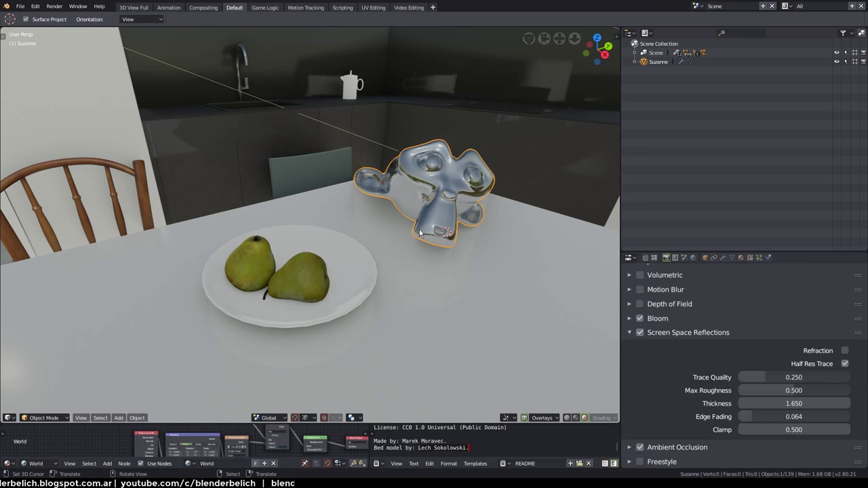
mouse_move(454, 252)
middle_mouse_down()
mouse_move(453, 298)
mouse_move(425, 325)
mouse_move(429, 339)
middle_mouse_up()
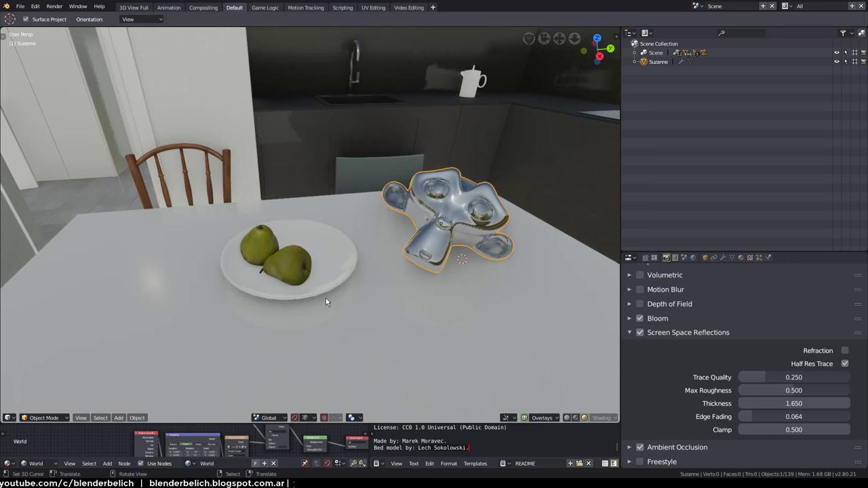
mouse_move(325, 299)
middle_mouse_down()
mouse_move(318, 279)
mouse_move(403, 302)
mouse_move(427, 271)
mouse_move(418, 297)
mouse_move(413, 284)
mouse_move(376, 286)
mouse_move(401, 267)
middle_mouse_up()
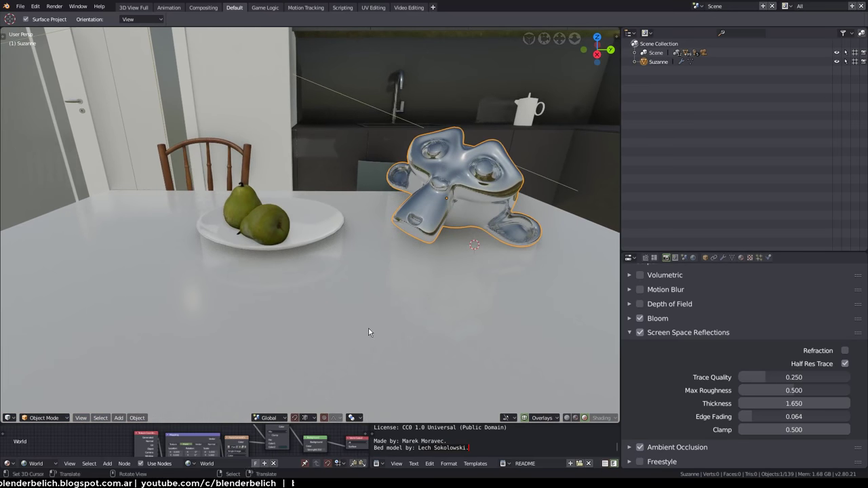
left_click(630, 333)
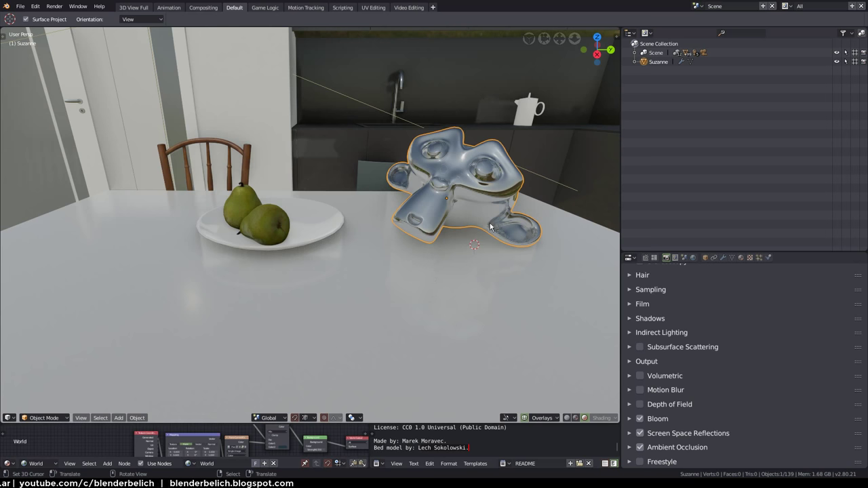
mouse_move(491, 227)
middle_mouse_down()
mouse_move(462, 289)
mouse_move(466, 339)
mouse_move(465, 305)
mouse_move(475, 306)
middle_mouse_up()
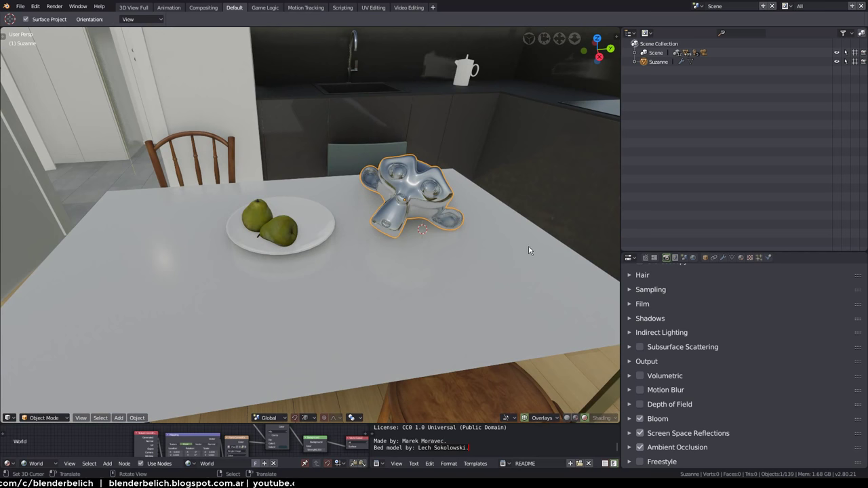
mouse_move(431, 217)
middle_mouse_down()
mouse_move(452, 268)
mouse_move(439, 252)
middle_mouse_up()
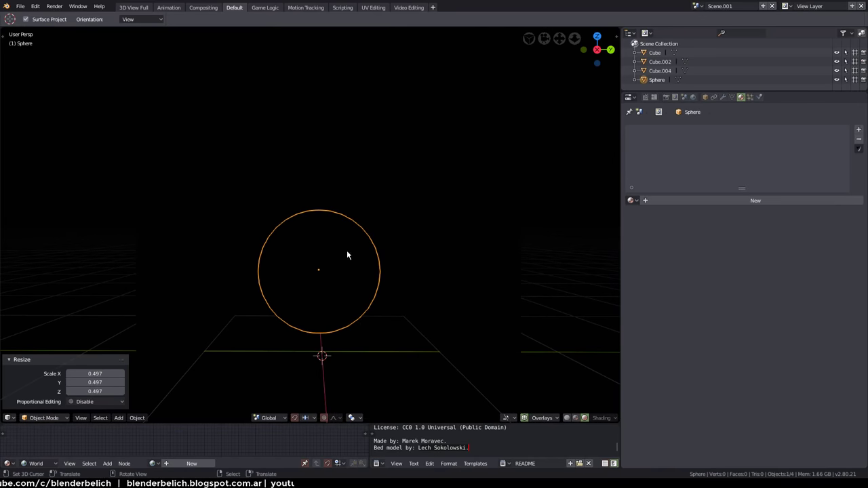
key("shift+a")
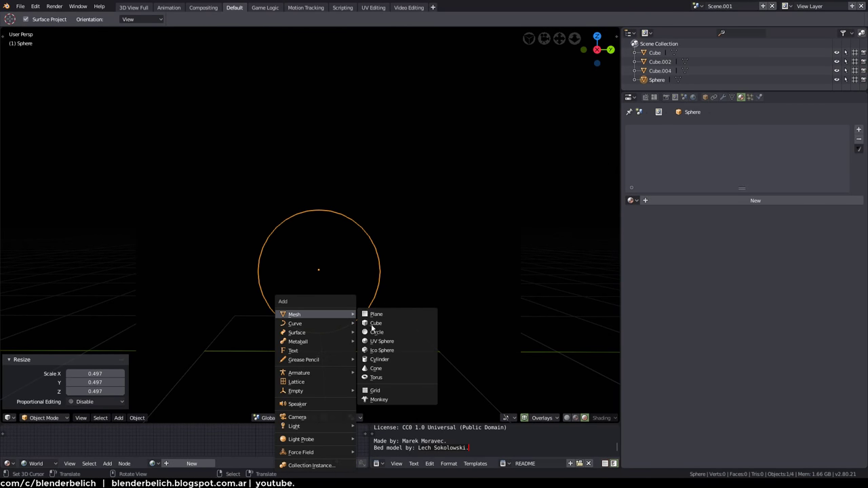
mouse_move(294, 426)
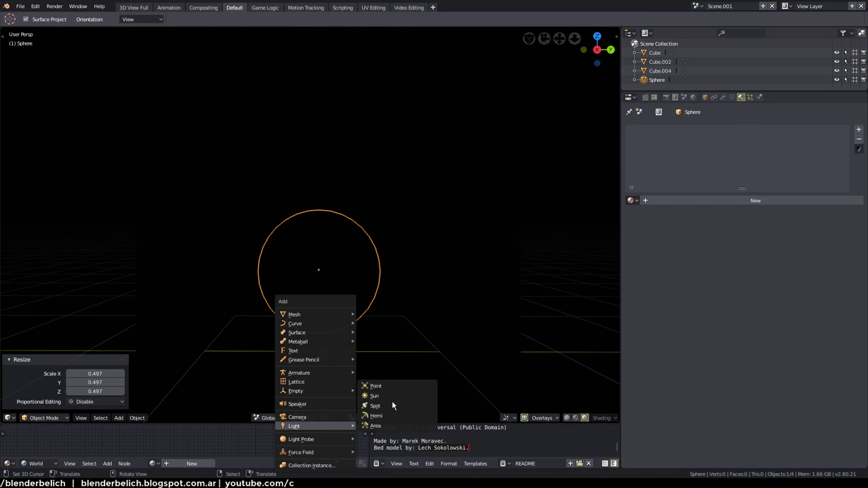
Add a spot light, raise it and aim it at the red left wall
left_click(375, 406)
key("g")
key("z")
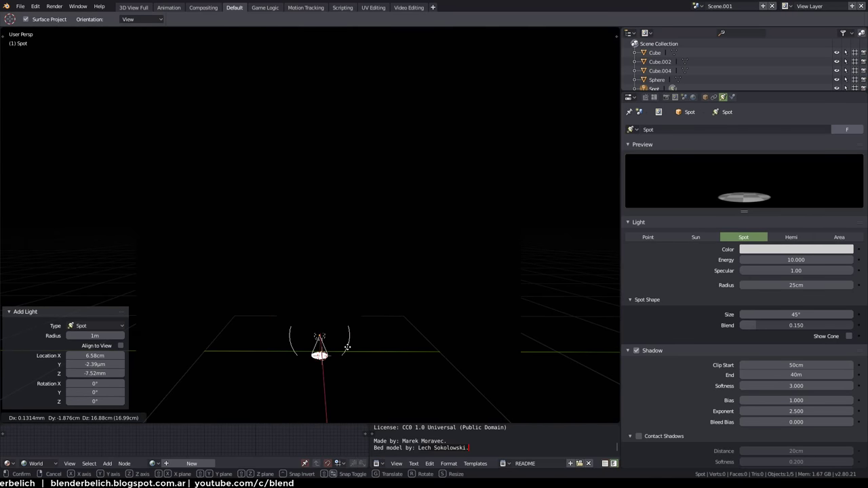
left_click(407, 147)
left_click(406, 240)
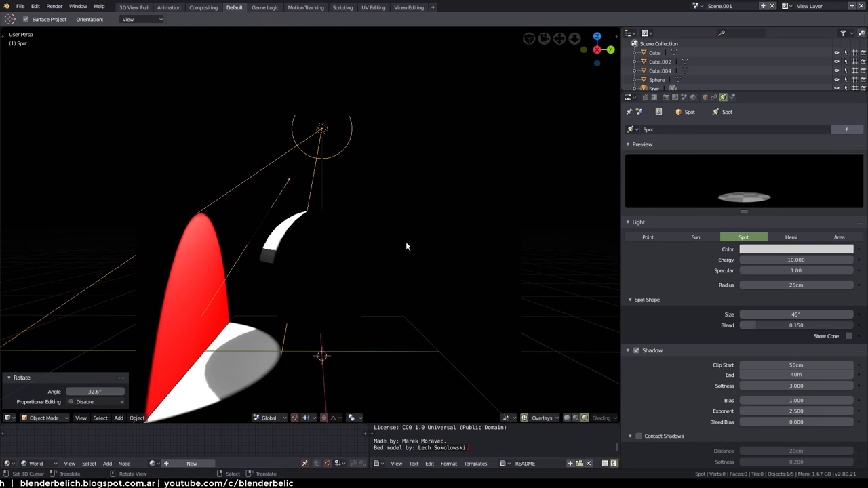
key("g")
left_click(367, 190)
key("r")
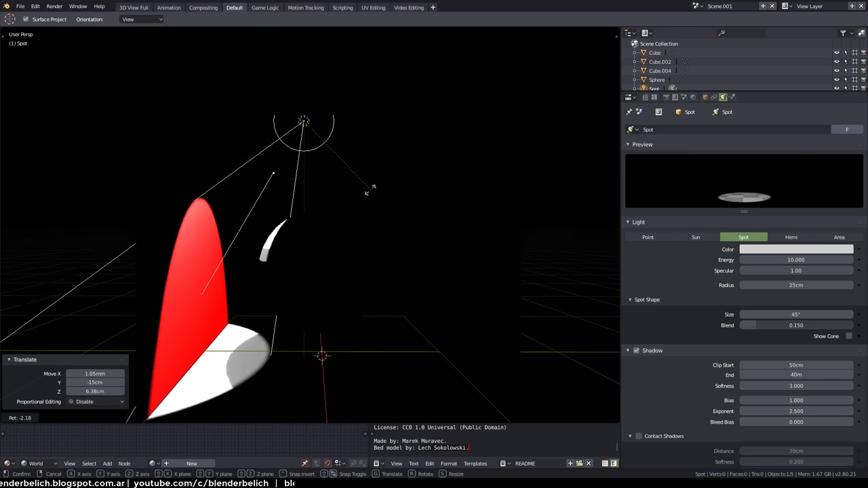
left_click(373, 229)
key("g")
left_click(381, 234)
Duplicate the spot light and aim the copy at the green right wall
key("shift+d")
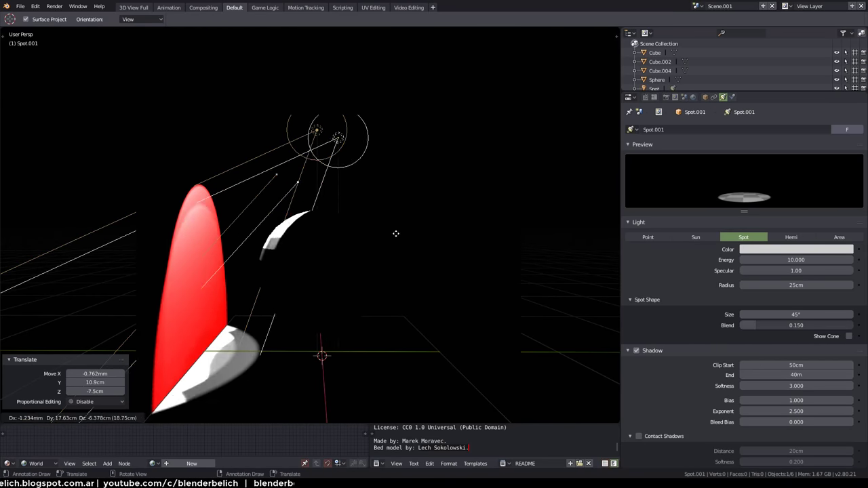
key("r")
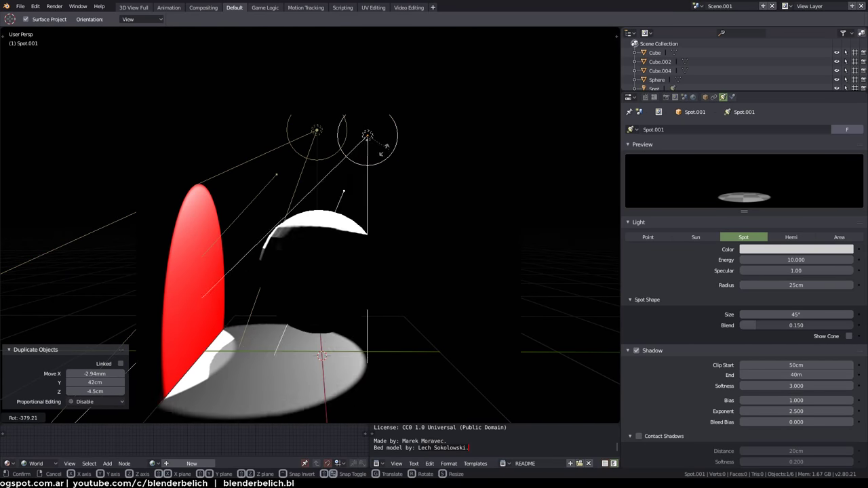
left_click(417, 111)
key("g")
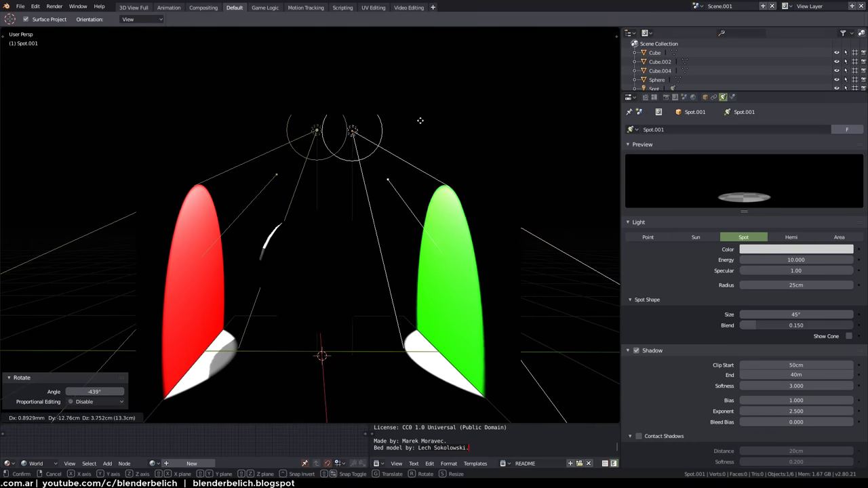
left_click(415, 119)
key("g")
left_click(415, 130)
Place the 3D cursor beside the box, deselect everything and show the Eevee render settings
key("a")
scroll(359, 246, "down", 1)
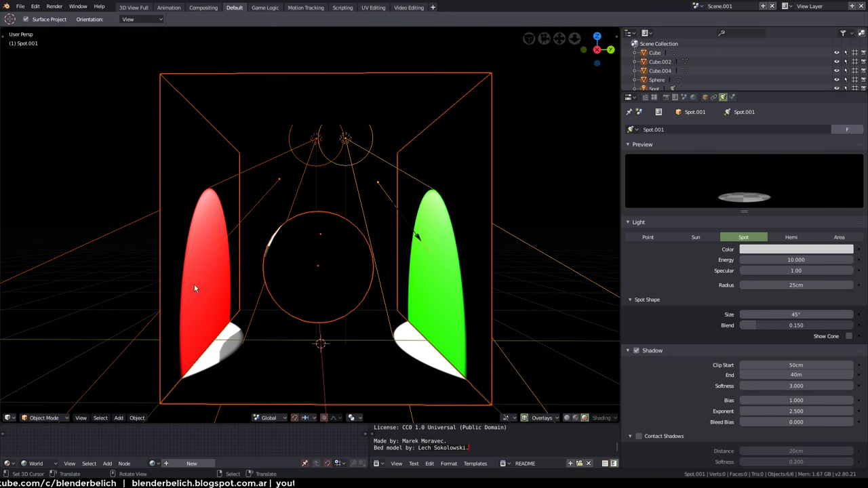
right_click(559, 174, "shift")
key("alt+a")
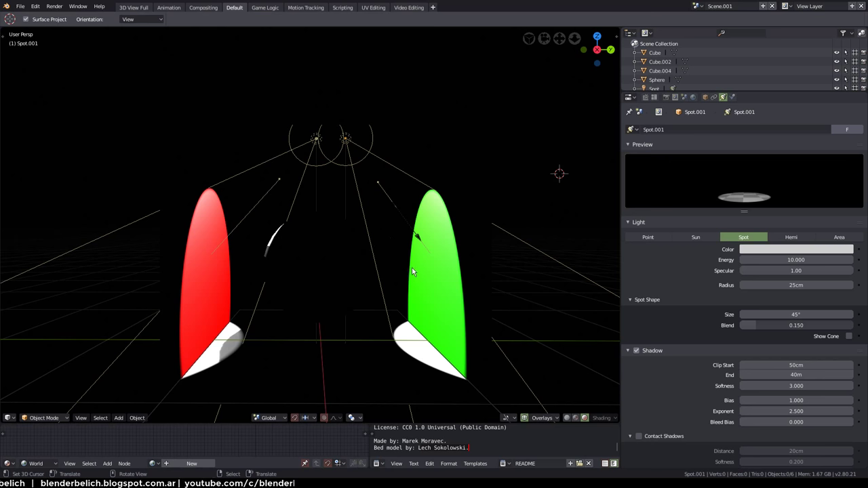
left_click(666, 97)
scroll(631, 193, "up", 3)
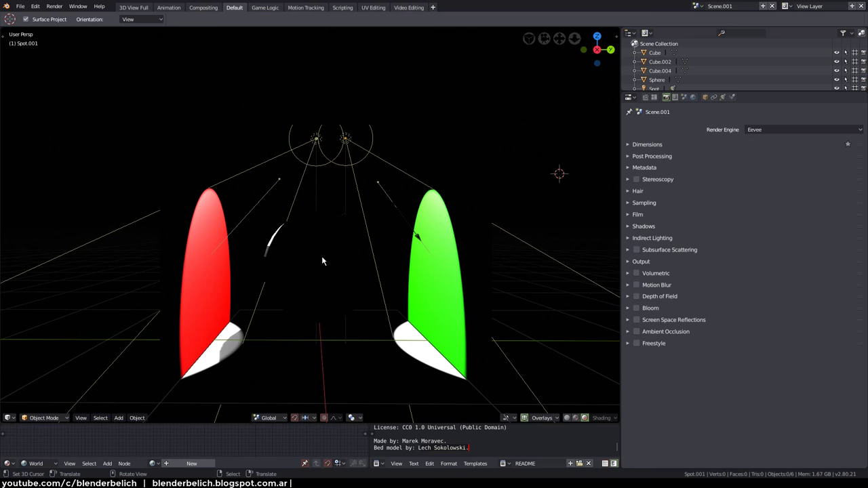
Reset the 3D cursor to the world origin and add an irradiance volume light probe there
key("shift+s")
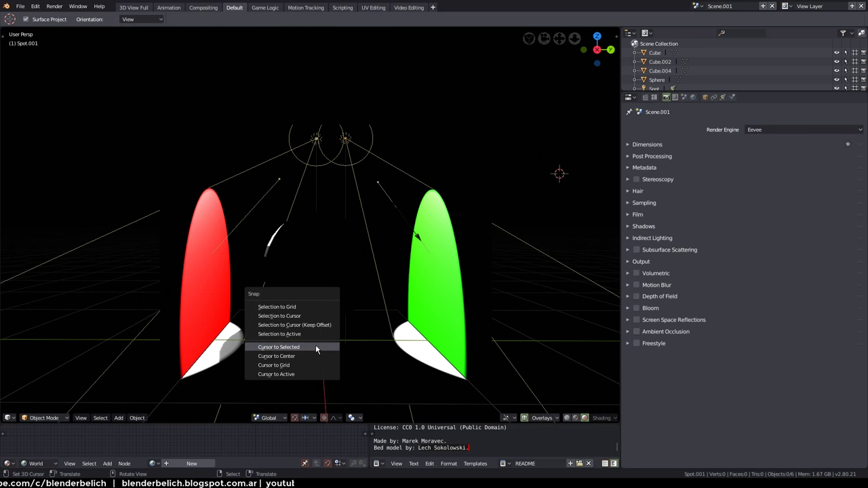
key("Escape")
key("shift+s")
left_click(318, 356)
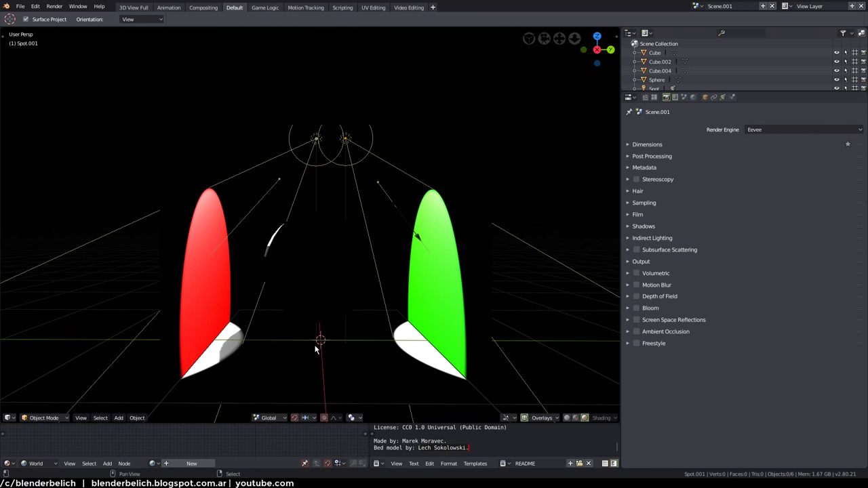
key("shift+a")
mouse_move(274, 358)
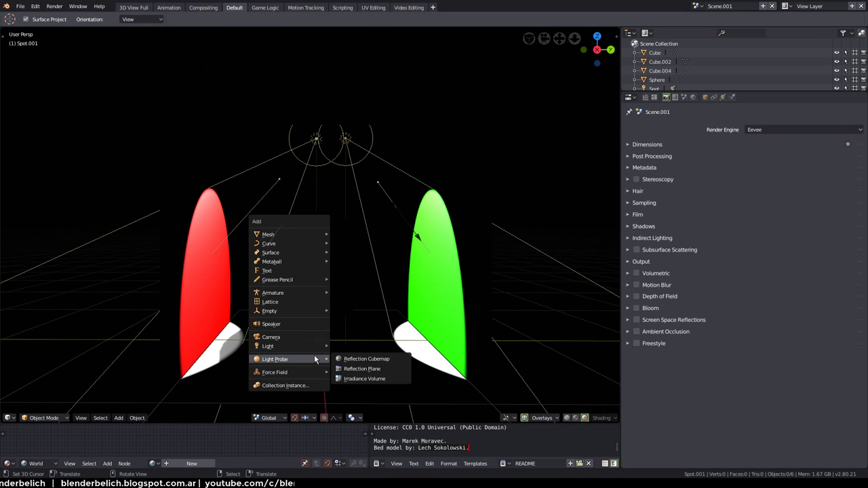
left_click(360, 377)
scroll(355, 236, "down", 3)
mouse_move(354, 236)
middle_mouse_down()
mouse_move(370, 253)
mouse_move(255, 267)
middle_mouse_up()
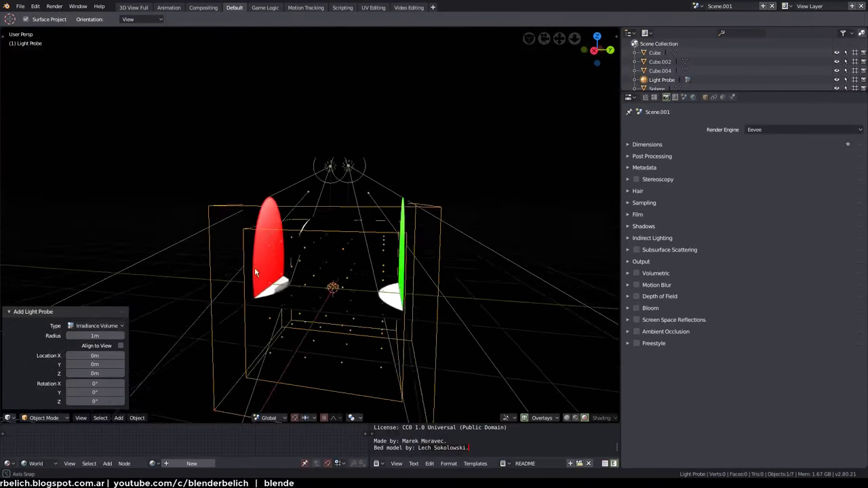
mouse_move(255, 270)
middle_mouse_down()
mouse_move(338, 319)
mouse_move(365, 299)
middle_mouse_up()
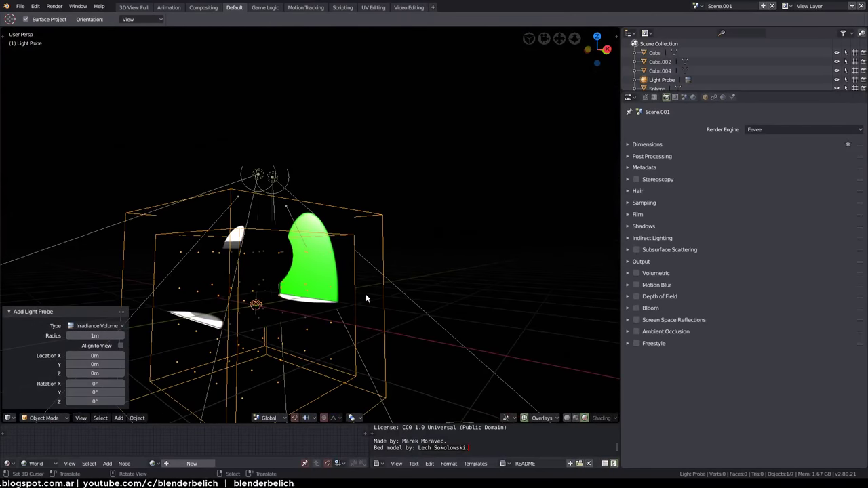
Raise the irradiance volume 77.5cm, check it from the right side, and show its probe settings
key("g")
key("z")
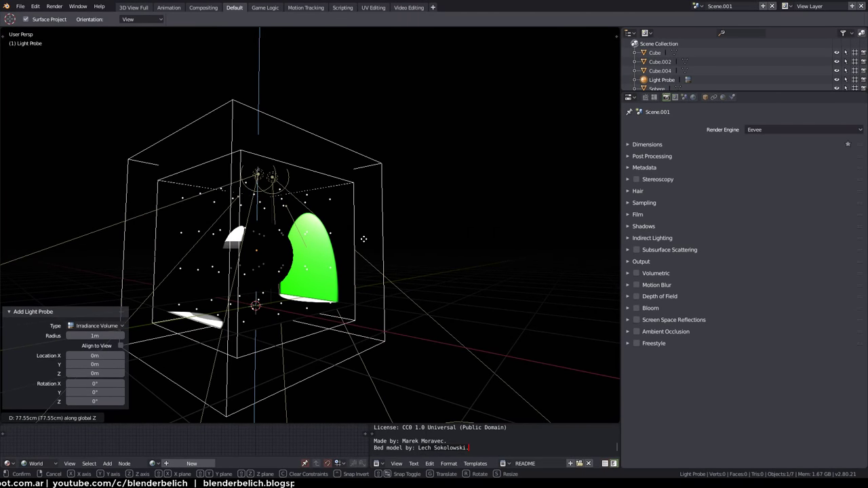
left_click(364, 238)
mouse_move(364, 239)
middle_mouse_down()
mouse_move(338, 220)
mouse_move(352, 220)
mouse_move(378, 136)
middle_mouse_up()
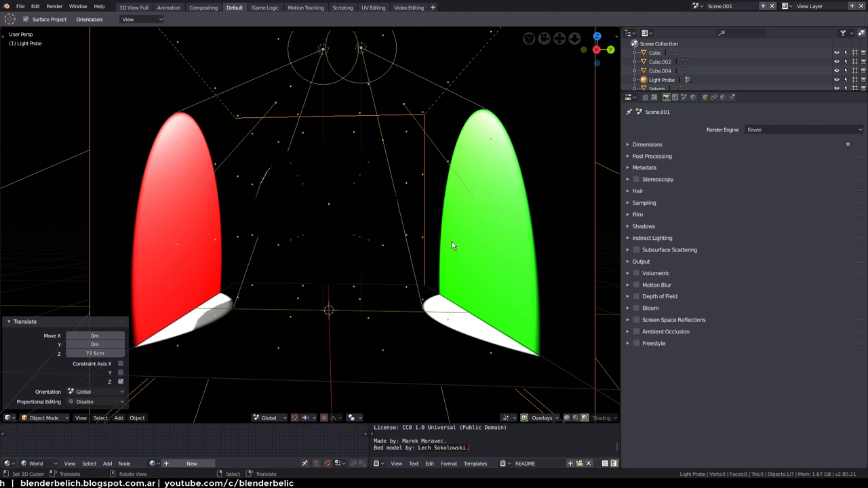
middle_click_drag(452, 242, 449, 251)
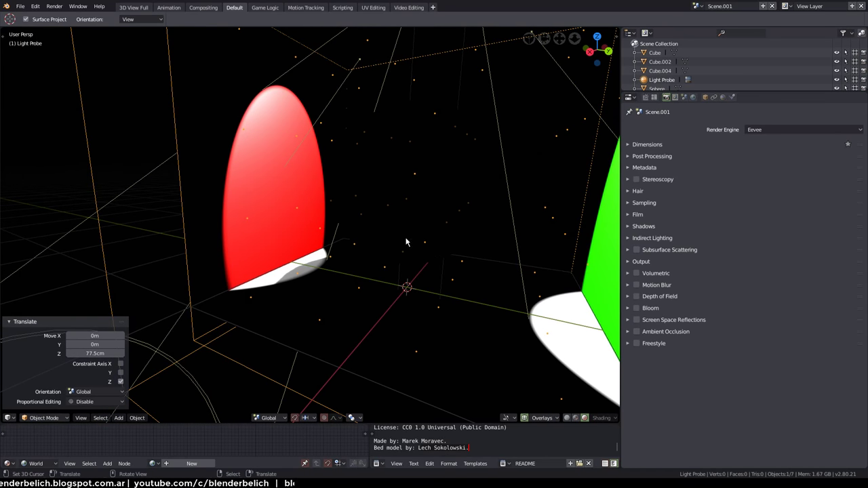
key("KP_3")
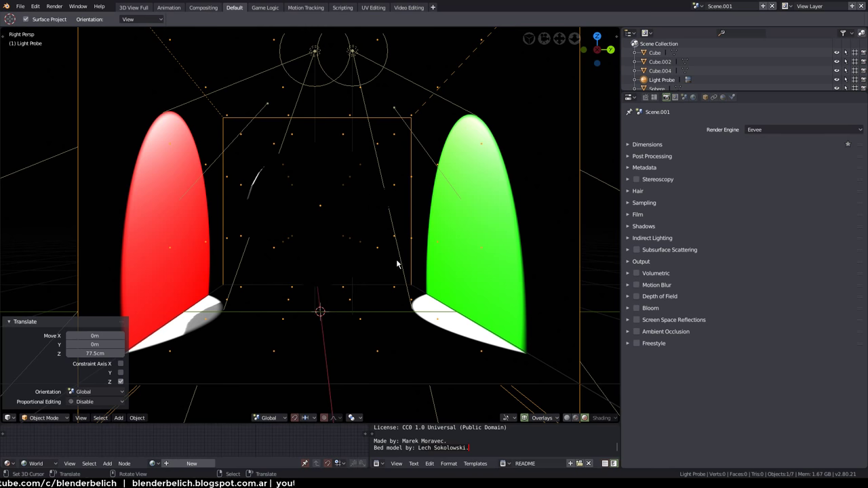
mouse_move(397, 264)
middle_mouse_down("shift")
mouse_move(364, 254)
mouse_move(352, 264)
middle_mouse_up("shift")
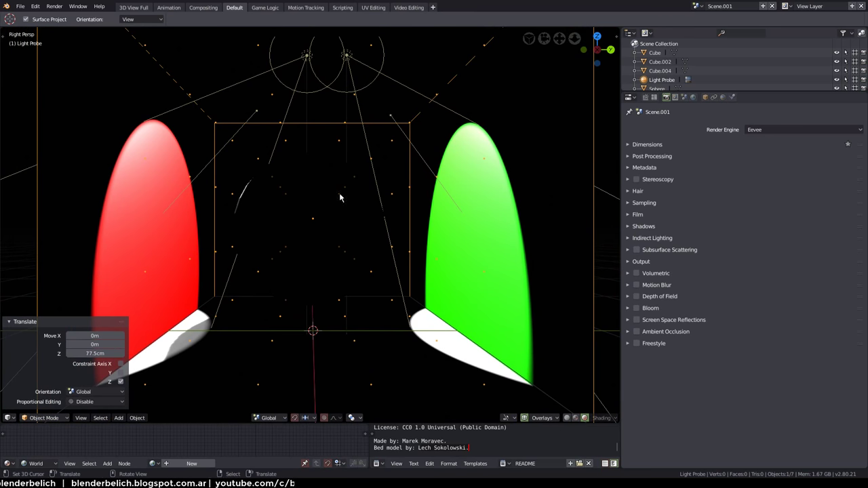
left_click(724, 97)
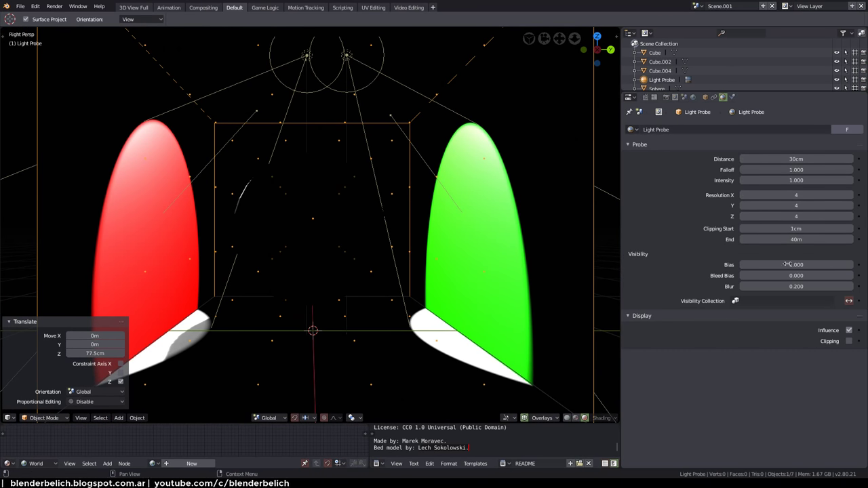
Bake the indirect lighting with 64 irradiance samples from the Render settings
left_click(667, 97)
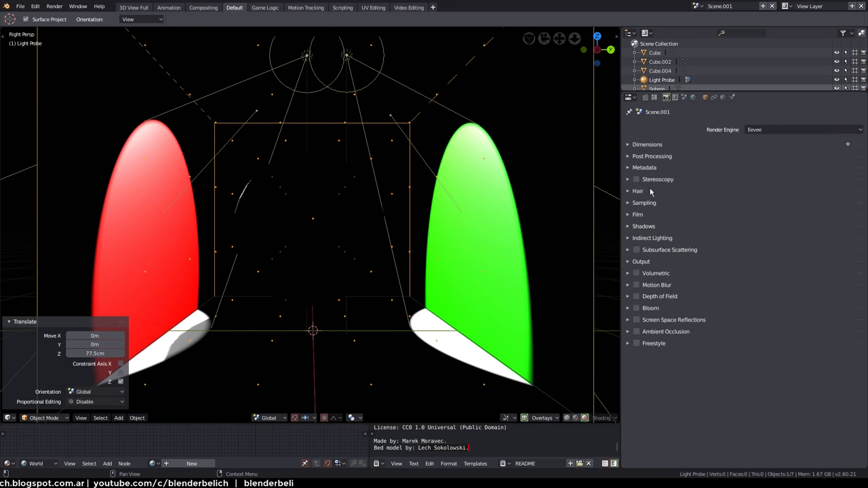
left_click(655, 239)
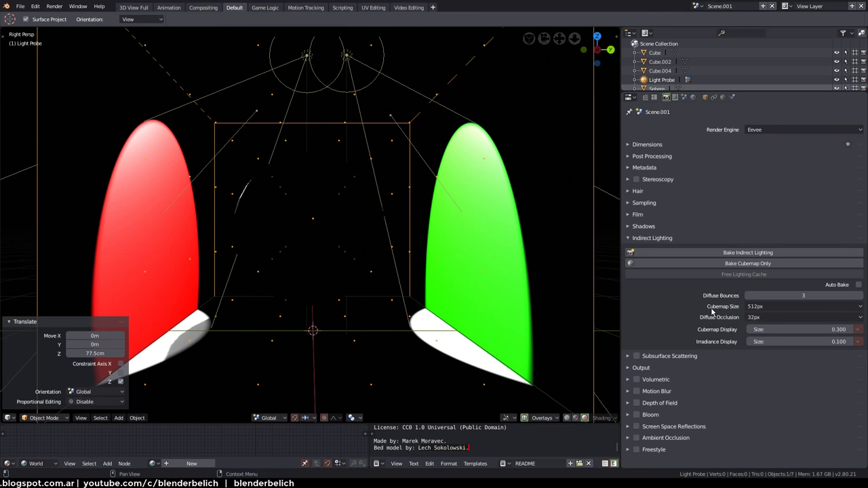
left_click(747, 253)
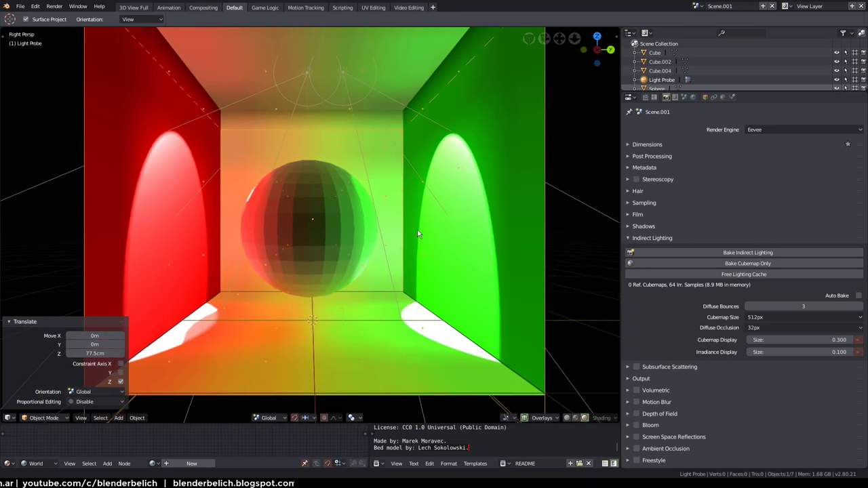
Select the sphere and drop it below the box floor
scroll(418, 234, "down", 2)
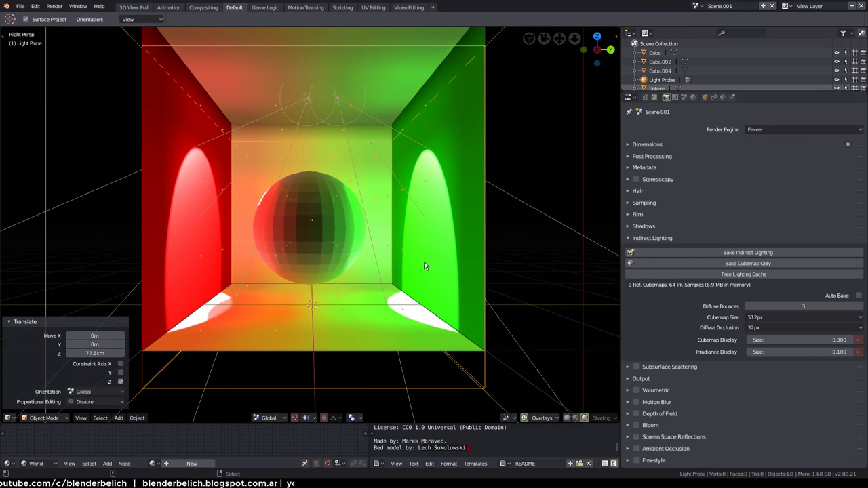
middle_click_drag(425, 266, 336, 235)
left_click(336, 236)
key("g")
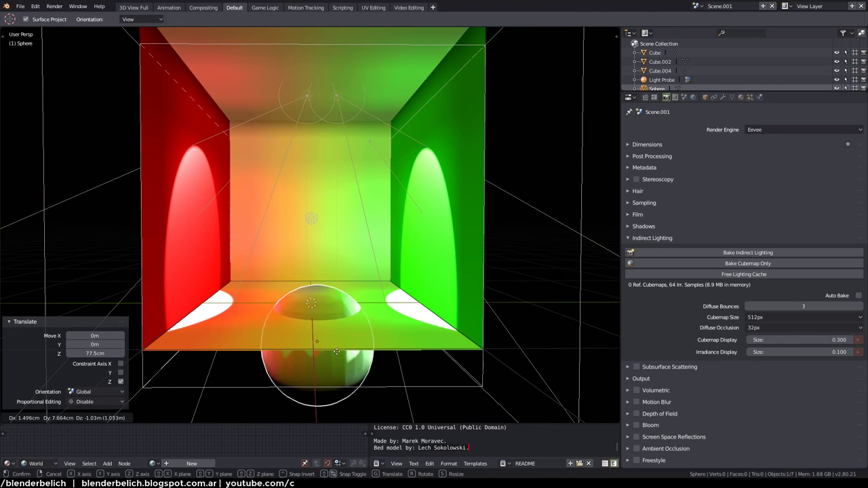
left_click(342, 393)
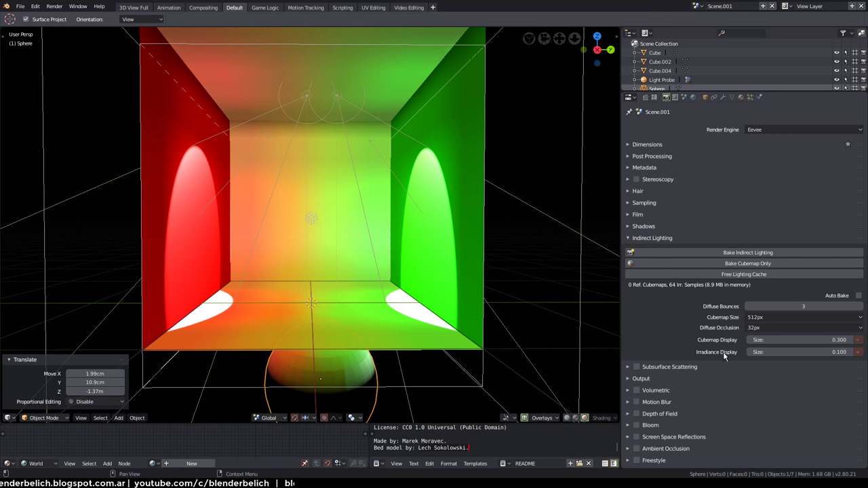
Enable Irradiance Display and set the sample sphere size to 0.290
left_click(859, 353)
double_click(829, 353)
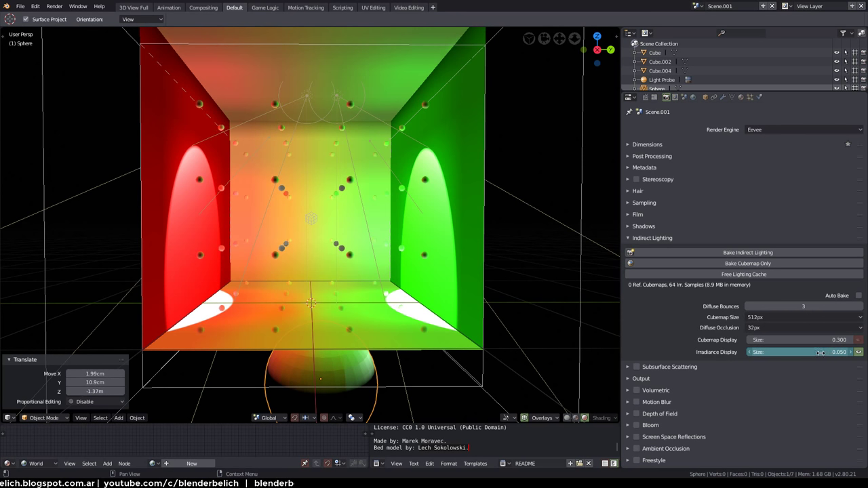
type("2")
key("Return")
left_click_drag(829, 352, 814, 352)
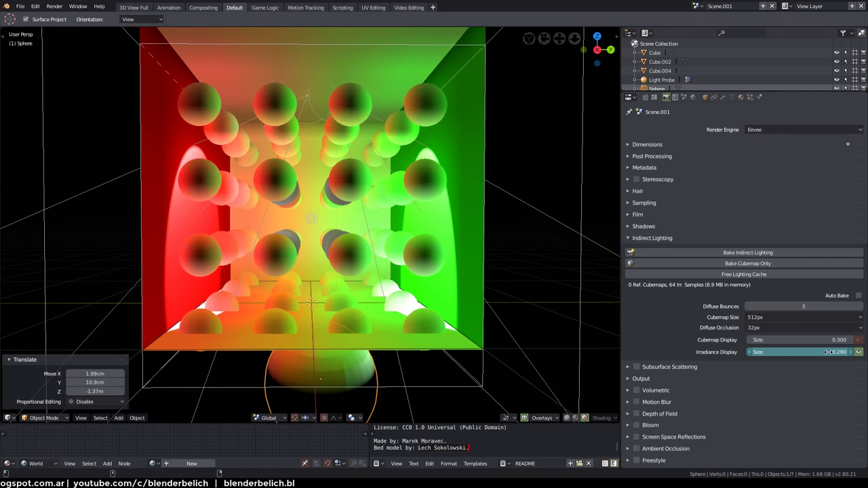
mouse_move(402, 277)
middle_mouse_down()
mouse_move(398, 265)
mouse_move(363, 248)
mouse_move(293, 236)
mouse_move(282, 212)
middle_mouse_up()
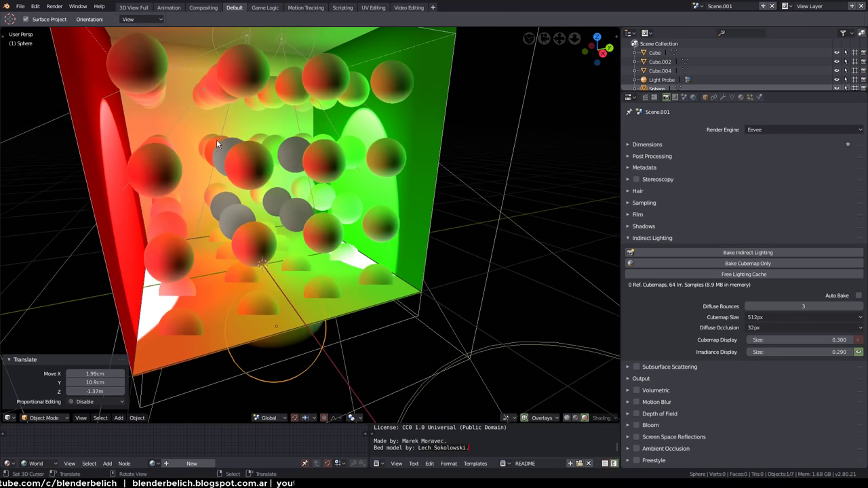
mouse_move(217, 143)
middle_mouse_down()
mouse_move(291, 213)
mouse_move(312, 386)
middle_mouse_up()
Lift the sphere 1.39m along Z back into the box centre
key("g")
key("z")
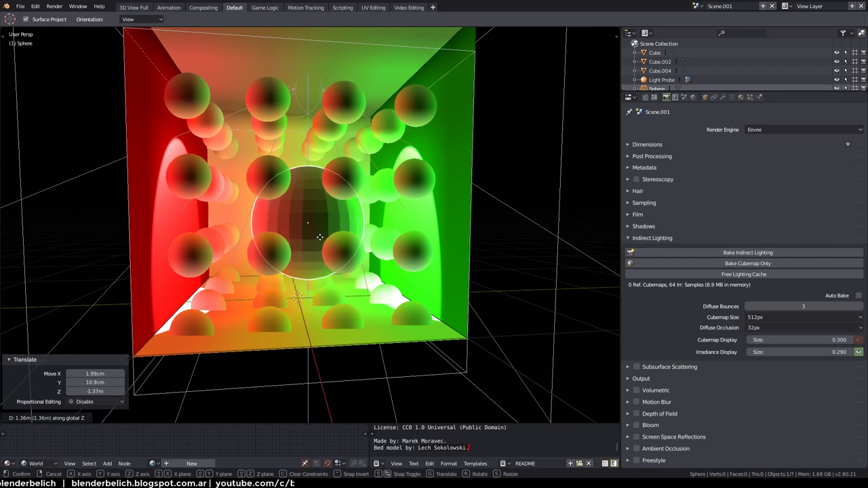
left_click(323, 237)
mouse_move(324, 237)
middle_mouse_down()
mouse_move(352, 244)
mouse_move(353, 252)
mouse_move(333, 248)
mouse_move(322, 221)
mouse_move(314, 223)
middle_mouse_up()
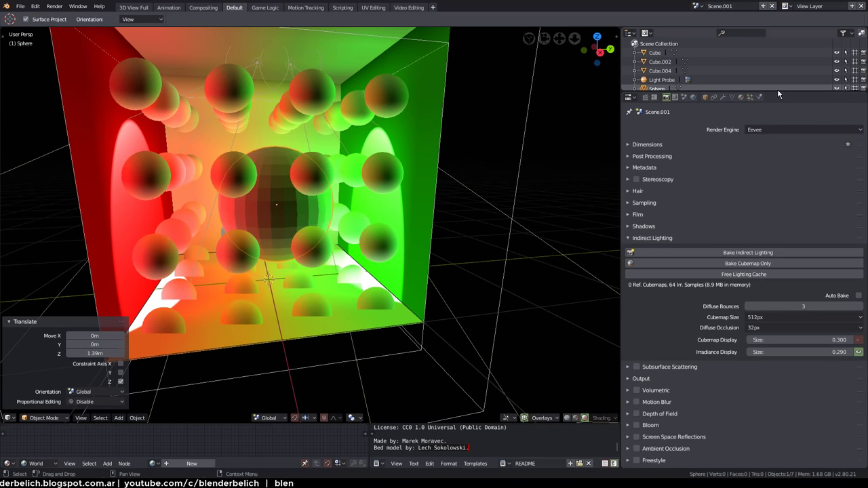
left_click_drag(776, 91, 775, 137)
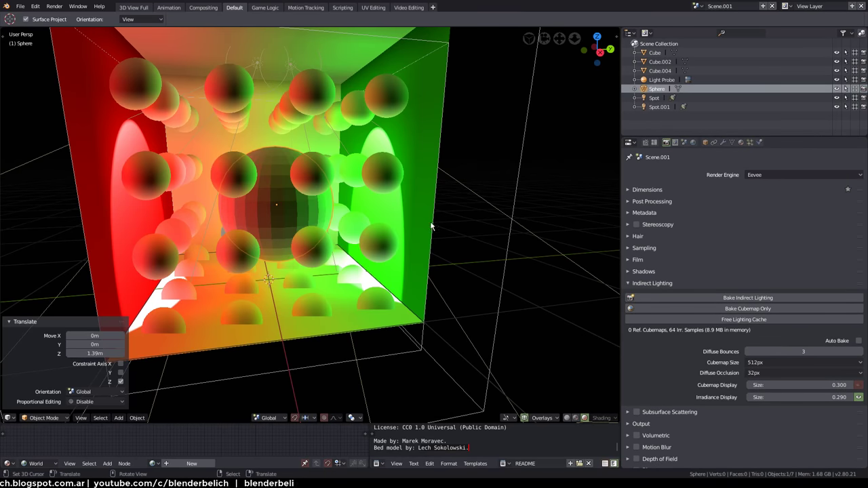
Move the sphere into a new collection NOBAKEABLE, then make the Light Probe active
key("m")
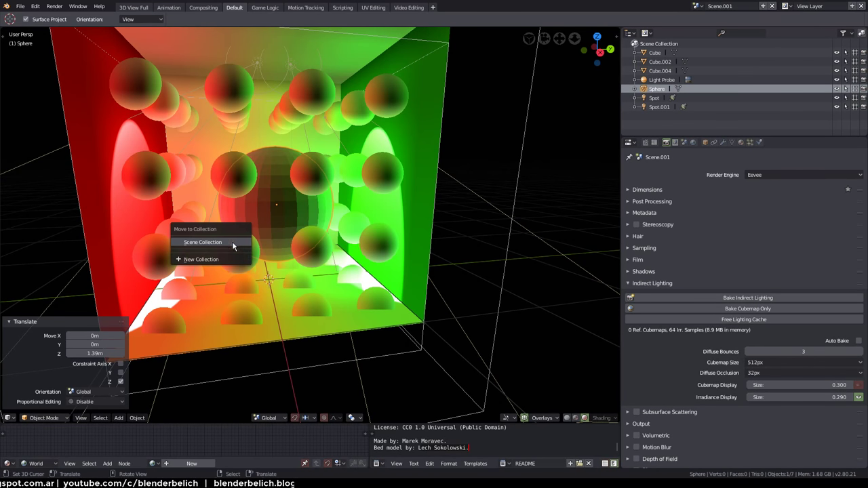
left_click(226, 243)
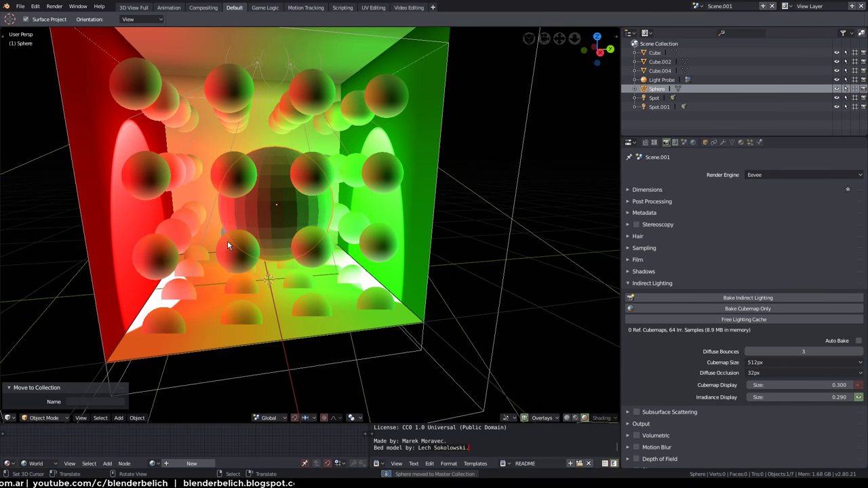
key("m")
left_click(234, 252)
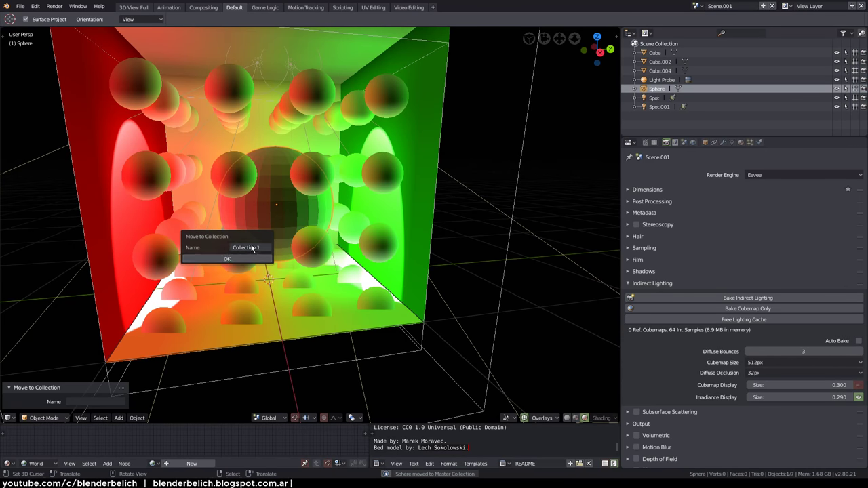
left_click(252, 249)
type("NOBAKEABLE")
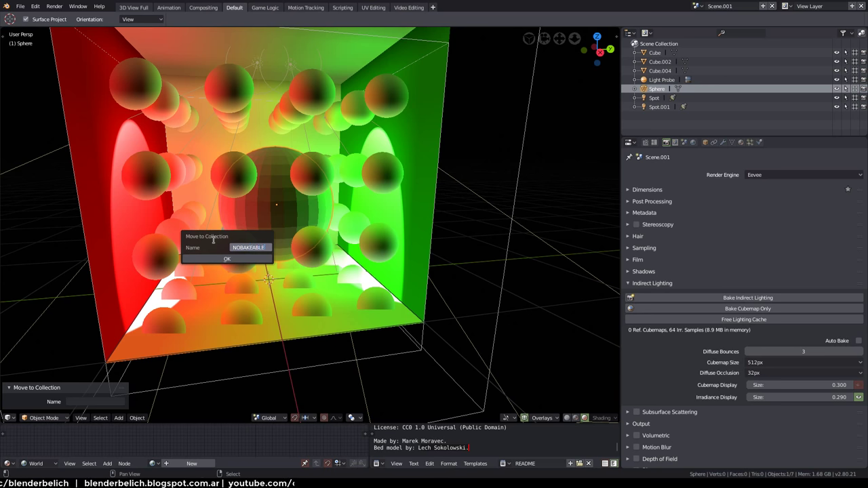
key("Return")
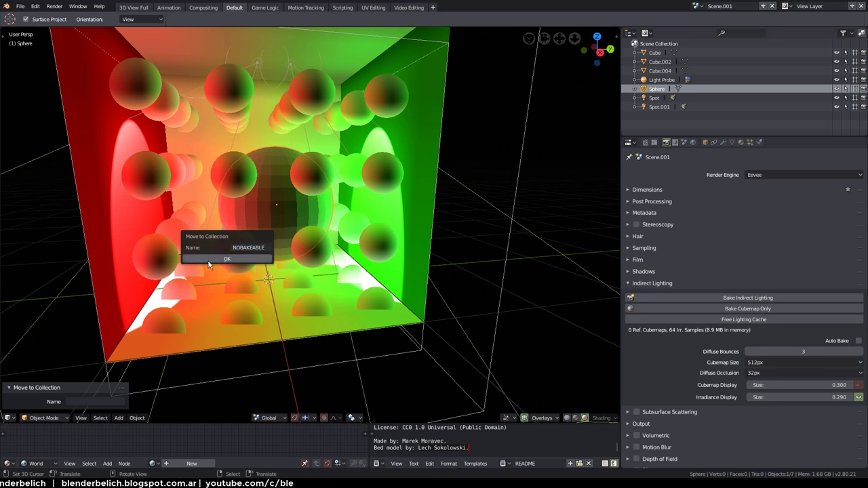
left_click(220, 260)
left_click(502, 309)
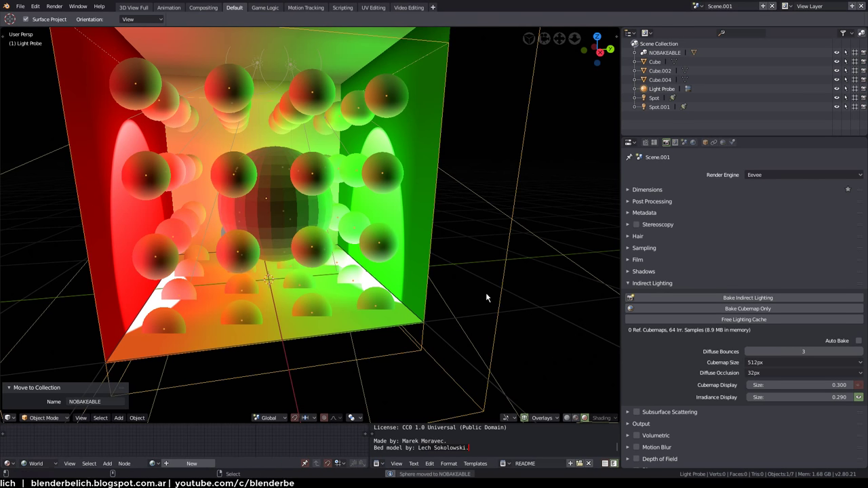
middle_click_drag(486, 292, 515, 168)
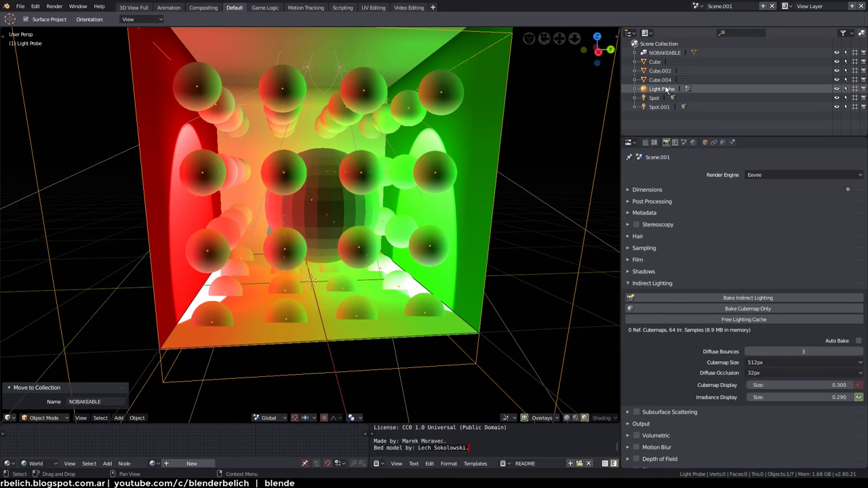
Set the Light Probe's Visibility Collection to NOBAKEABLE
left_click(724, 143)
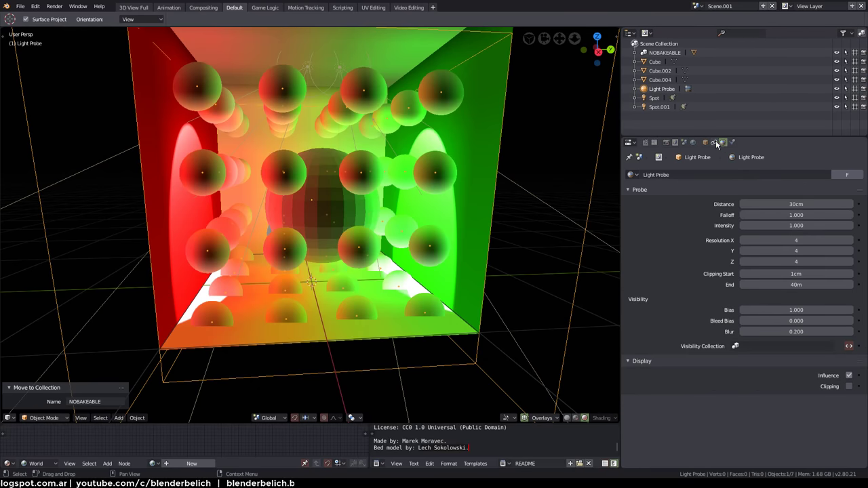
left_click(736, 346)
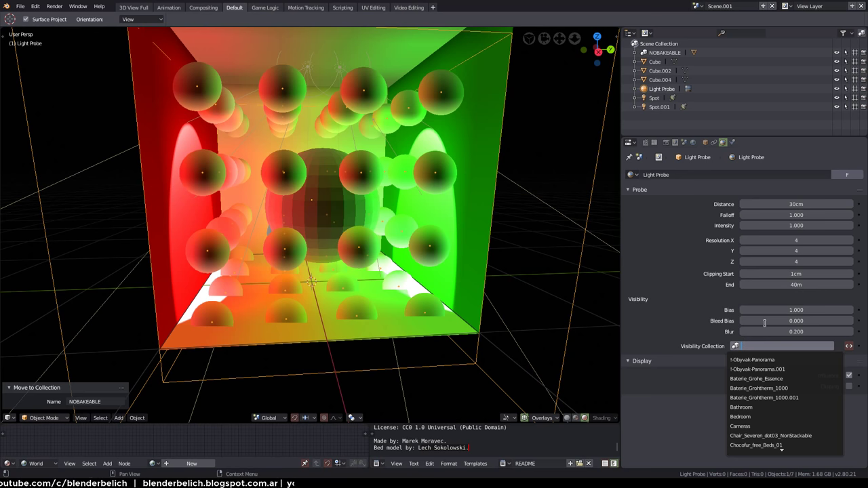
type("no")
key("Down")
key("Down")
key("Down")
key("Return")
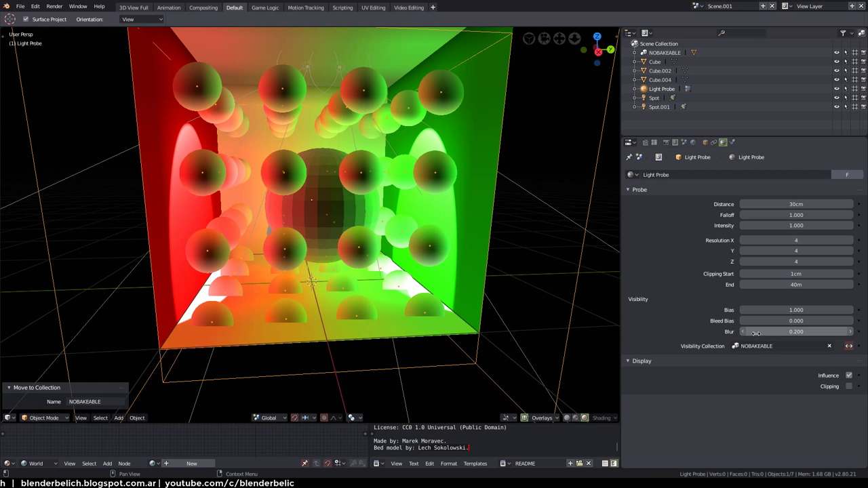
middle_click_drag(489, 316, 546, 270)
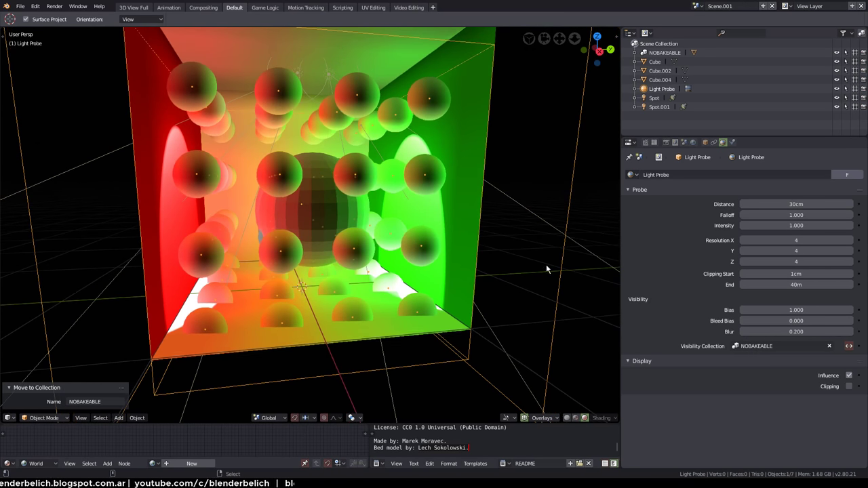
Bake the indirect lighting from the Render settings
left_click(665, 144)
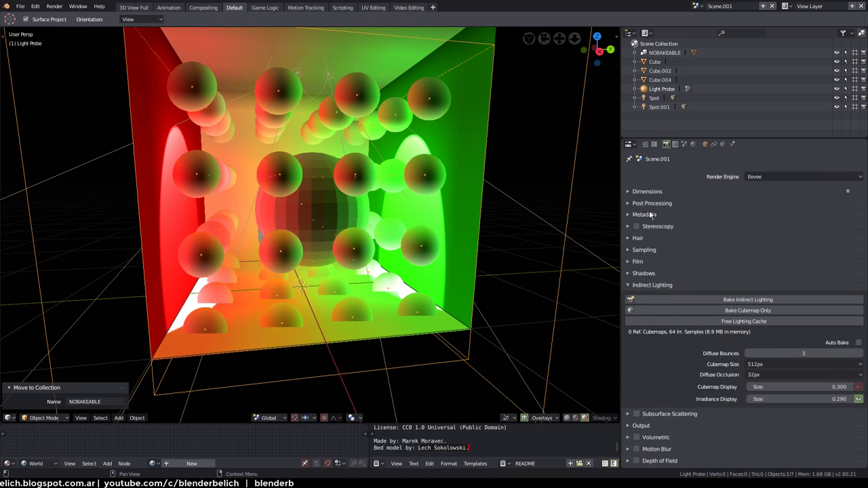
scroll(665, 244, "down", 2)
left_click(742, 257)
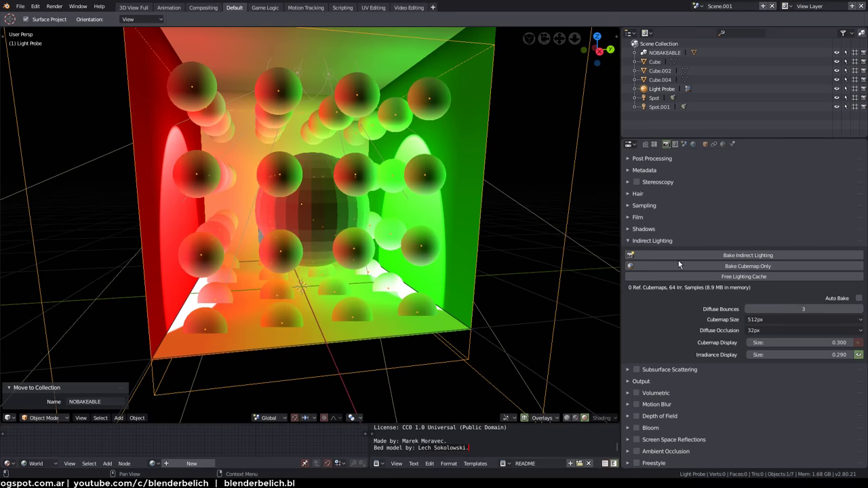
mouse_move(437, 368)
middle_mouse_down()
mouse_move(429, 356)
mouse_move(475, 305)
middle_mouse_up()
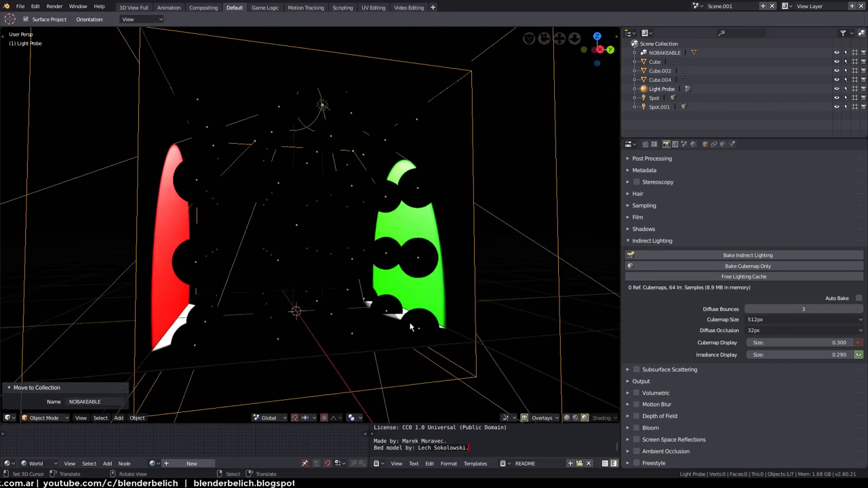
Enable Invert on the visibility collection and rebake so the sphere is excluded
left_click(723, 144)
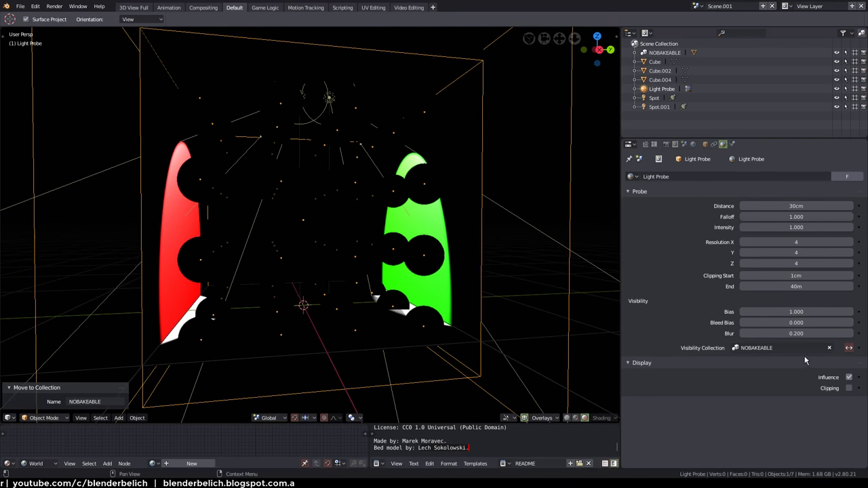
left_click(848, 348)
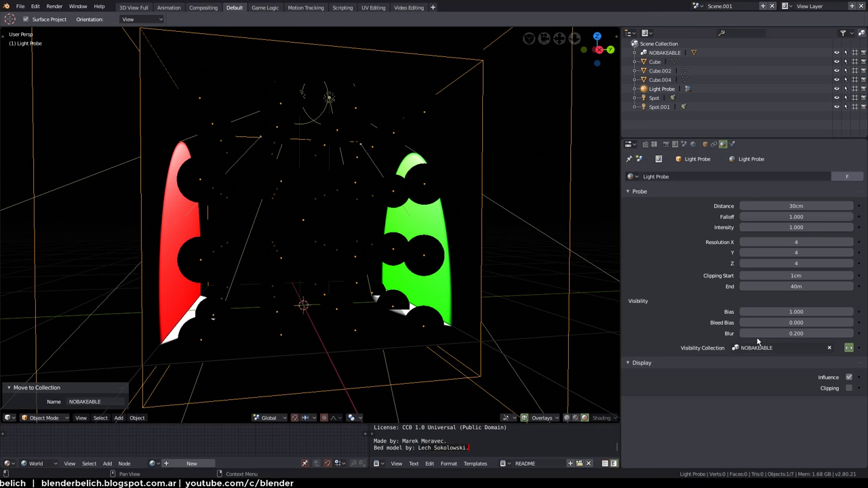
left_click(667, 145)
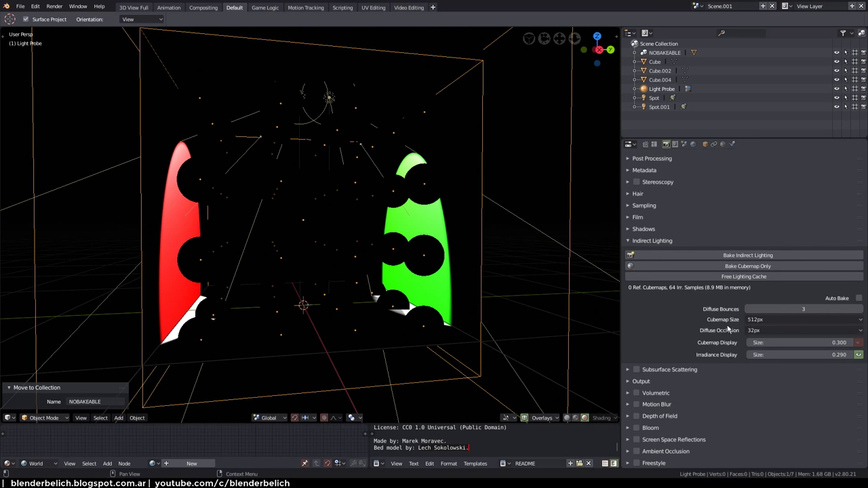
left_click(753, 256)
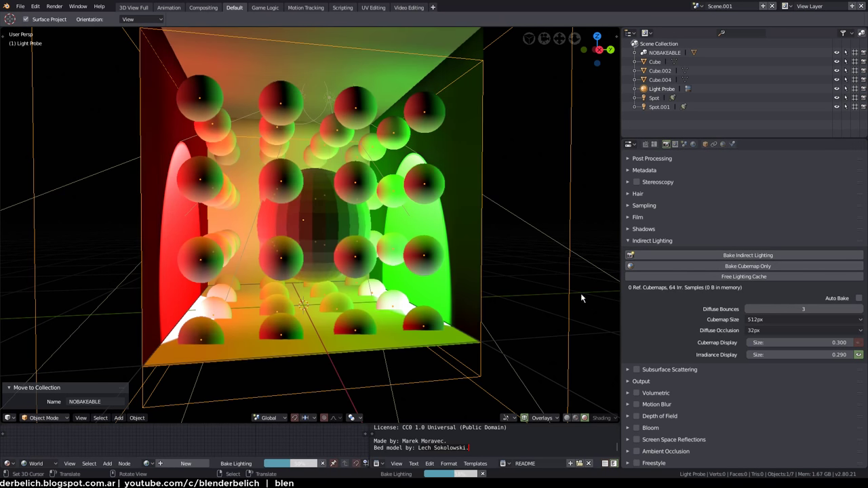
mouse_move(315, 234)
right_mouse_down()
mouse_move(265, 291)
mouse_move(318, 382)
right_mouse_up()
Shift the sphere by 3.08cm, 4.65mm and -13.1cm to sit near the box centre
middle_click_drag(302, 311, 319, 326)
key("g")
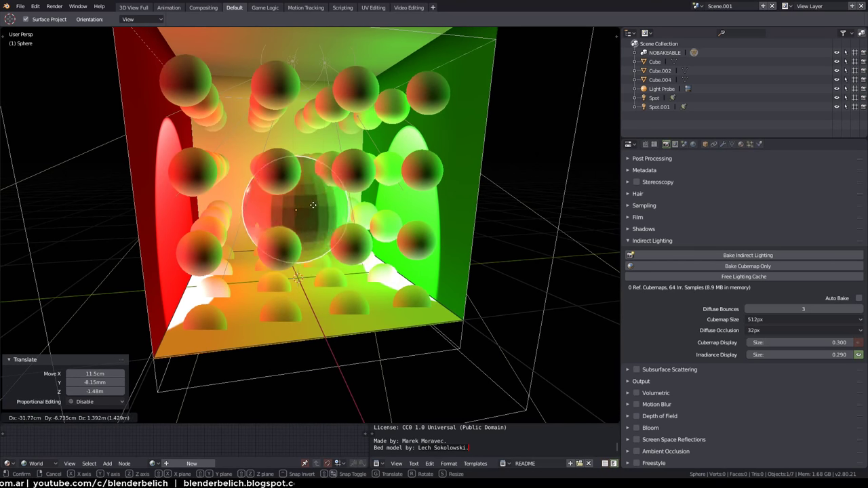
left_click(331, 226)
middle_click_drag(332, 226, 314, 221)
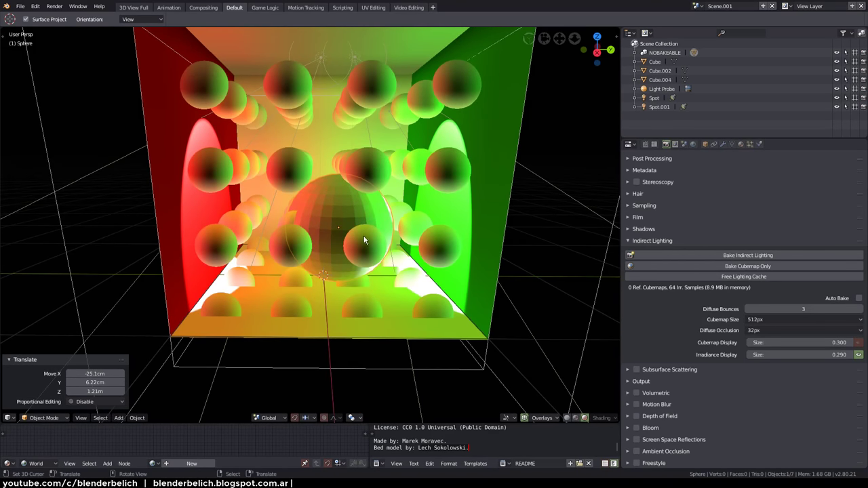
key("g")
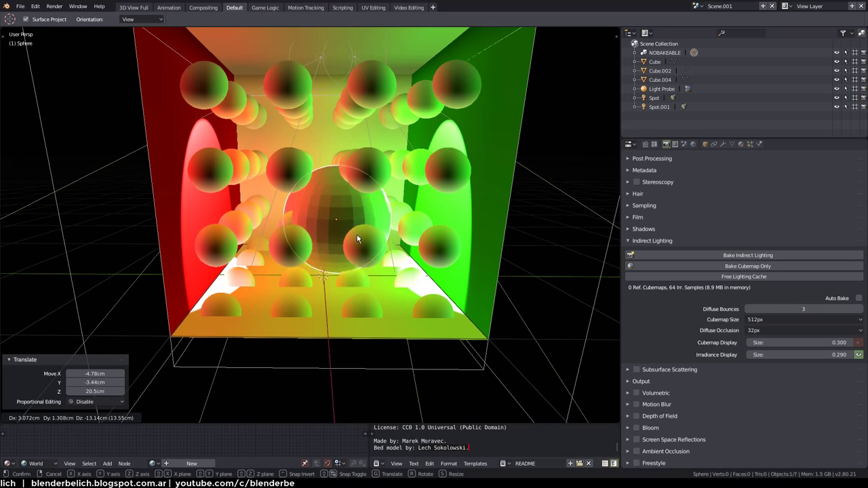
left_click(357, 234)
middle_click_drag(378, 281, 351, 283)
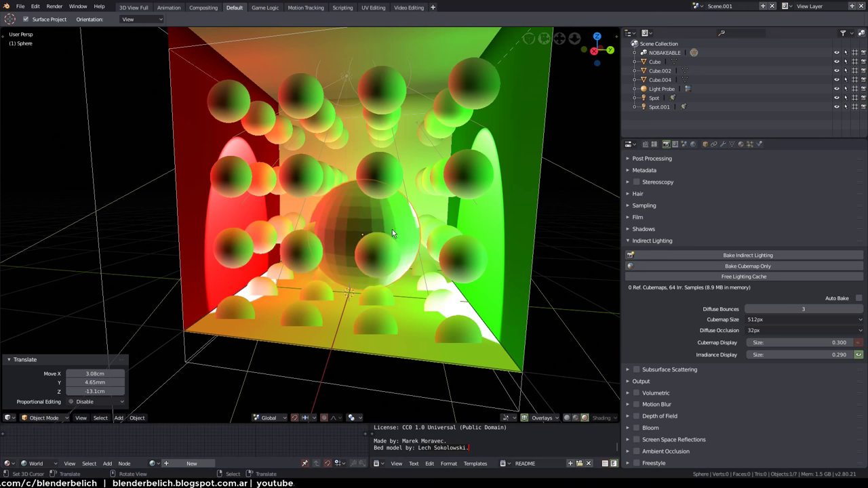
Orbit around the demo box to inspect the sphere from several angles
left_click_drag(392, 235, 147, 329)
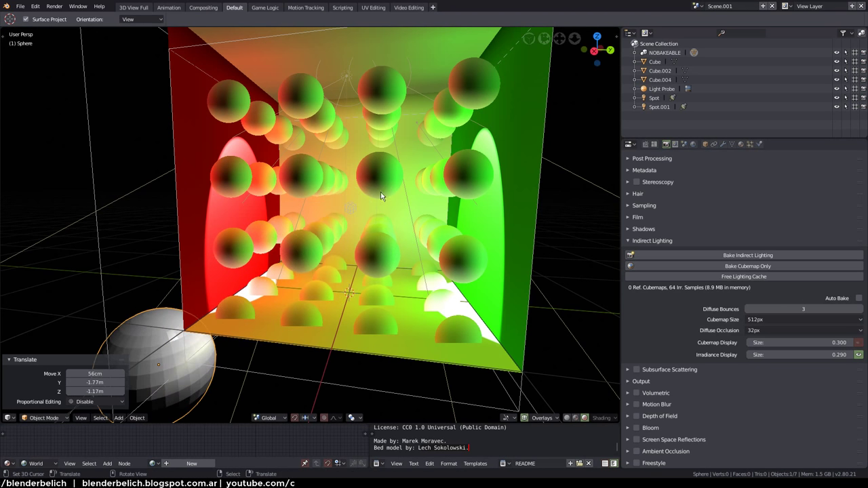
middle_click_drag(381, 196, 371, 212)
middle_click_drag(378, 258, 386, 251)
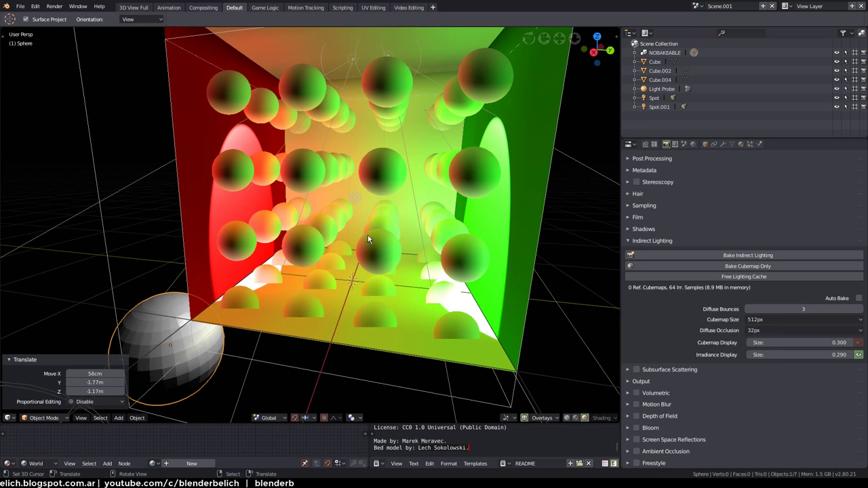
mouse_move(368, 240)
middle_mouse_down()
mouse_move(391, 208)
mouse_move(375, 221)
middle_mouse_up()
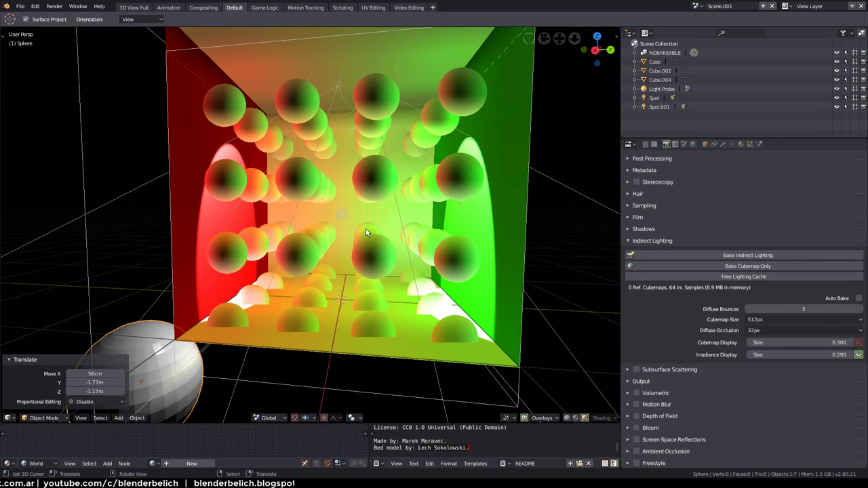
mouse_move(367, 237)
middle_mouse_down()
mouse_move(361, 251)
mouse_move(377, 243)
mouse_move(370, 245)
middle_mouse_up()
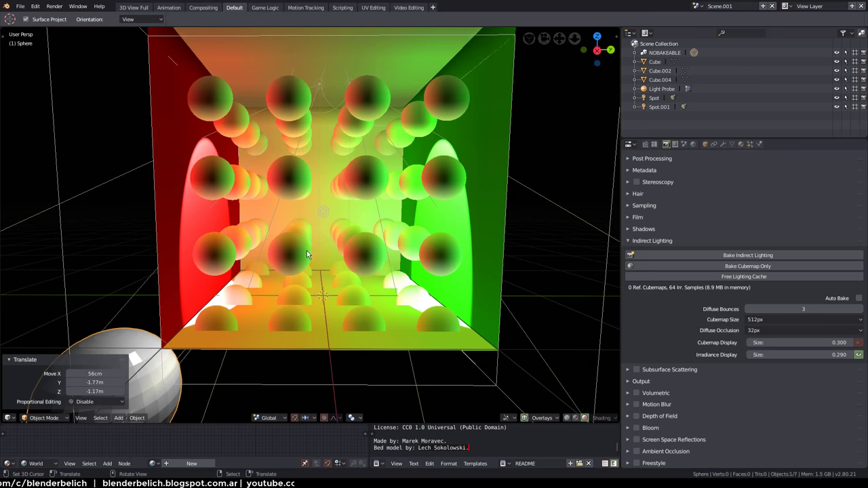
mouse_move(308, 255)
middle_mouse_down()
mouse_move(299, 322)
mouse_move(334, 312)
mouse_move(237, 353)
middle_mouse_up()
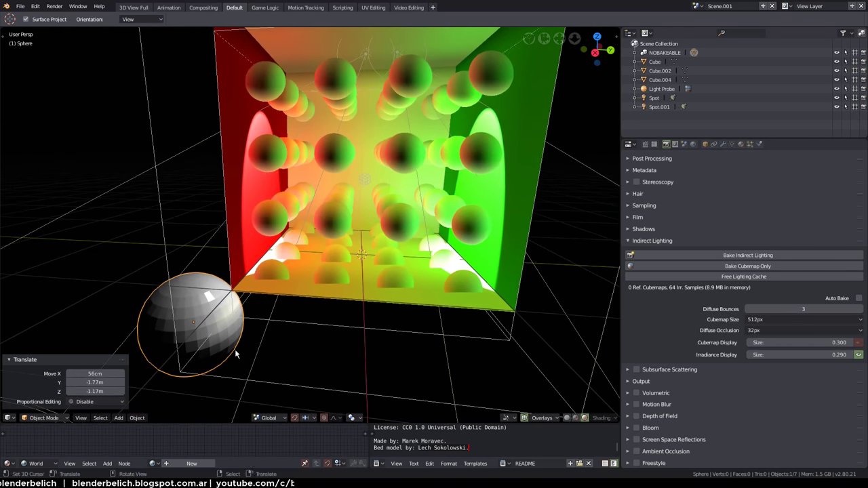
Select the demo box's Light Probe and move it to a new spot
key("g")
left_click(292, 328)
key("g")
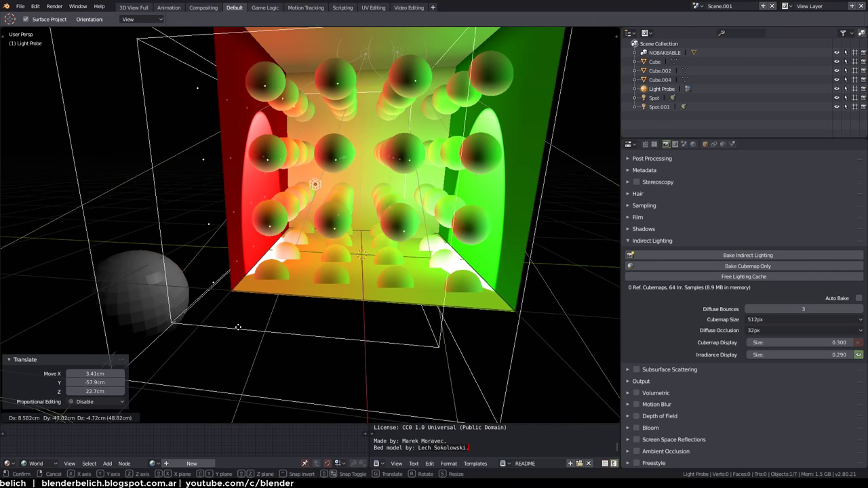
left_click(297, 310)
key("shift+a")
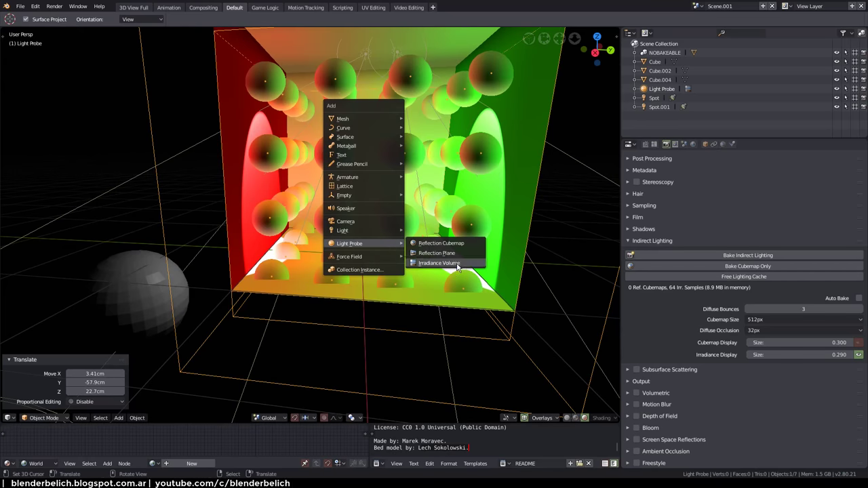
mouse_move(378, 339)
middle_mouse_down()
mouse_move(420, 305)
mouse_move(354, 349)
mouse_move(375, 322)
middle_mouse_up()
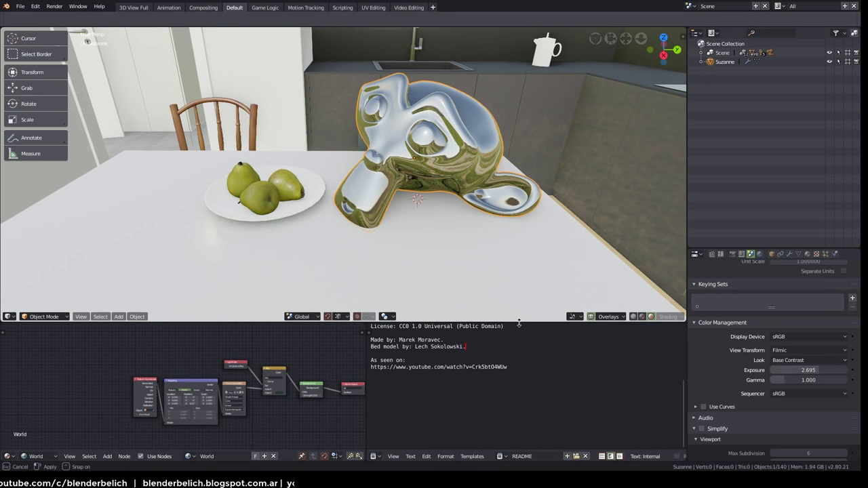
Enlarge the 3D viewport and orbit to frame the kitchen table for a new probe
left_click_drag(515, 323, 504, 399)
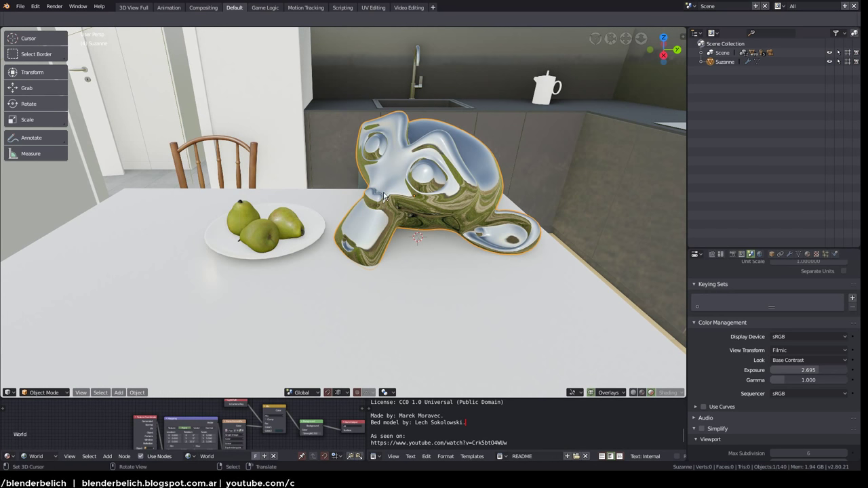
mouse_move(397, 179)
middle_mouse_down()
mouse_move(408, 220)
mouse_move(438, 266)
mouse_move(422, 231)
mouse_move(419, 312)
mouse_move(422, 264)
mouse_move(402, 236)
middle_mouse_up()
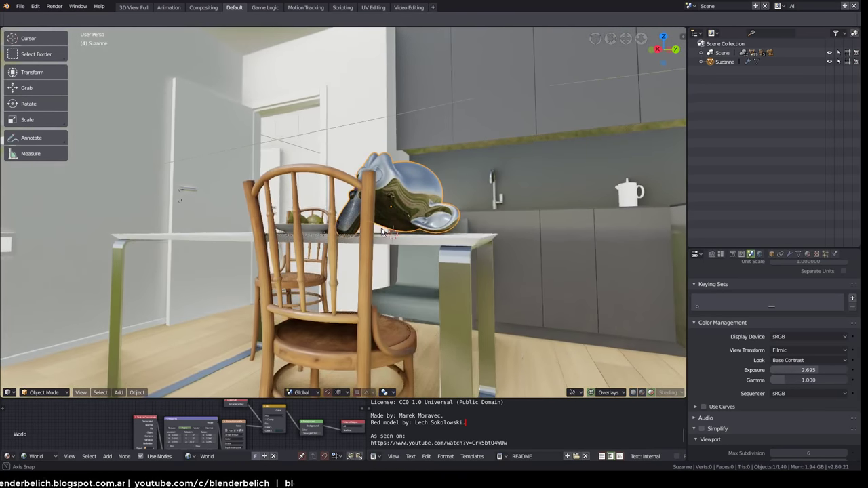
key("shift+a")
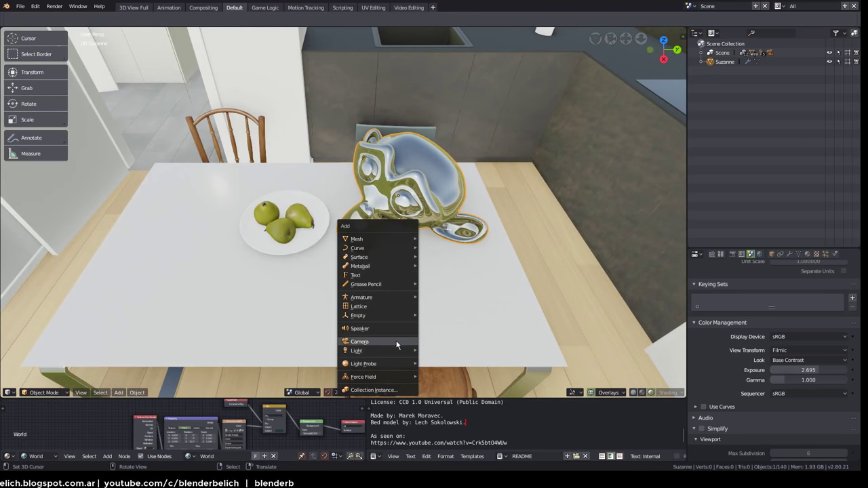
key("Escape")
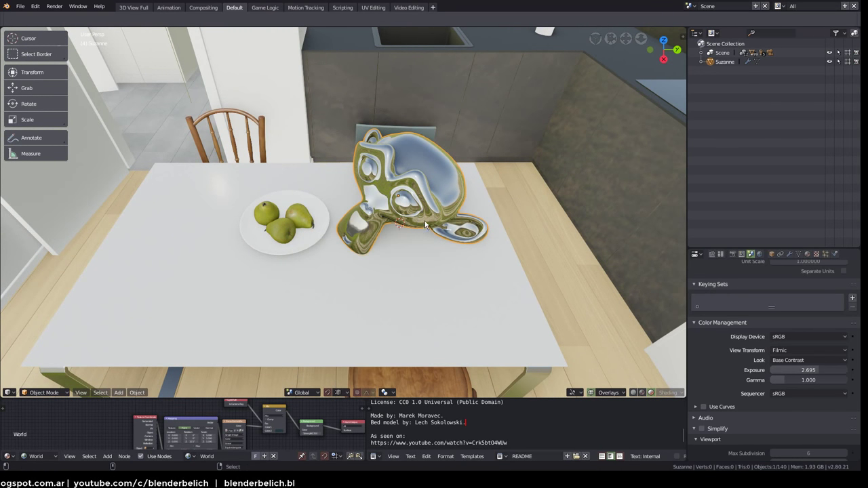
middle_click_drag(466, 279, 405, 332)
key("shift+a")
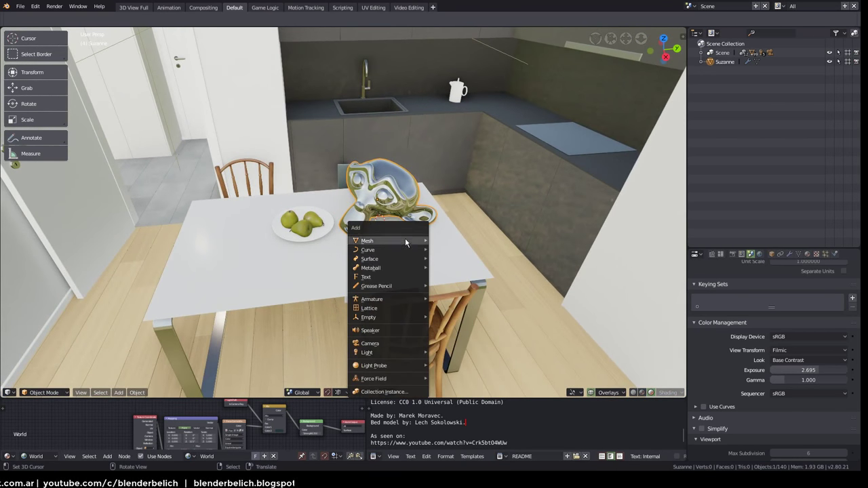
Add an irradiance volume to the kitchen and scale it to 1.706, framing the view on it
mouse_move(374, 366)
left_click(464, 386)
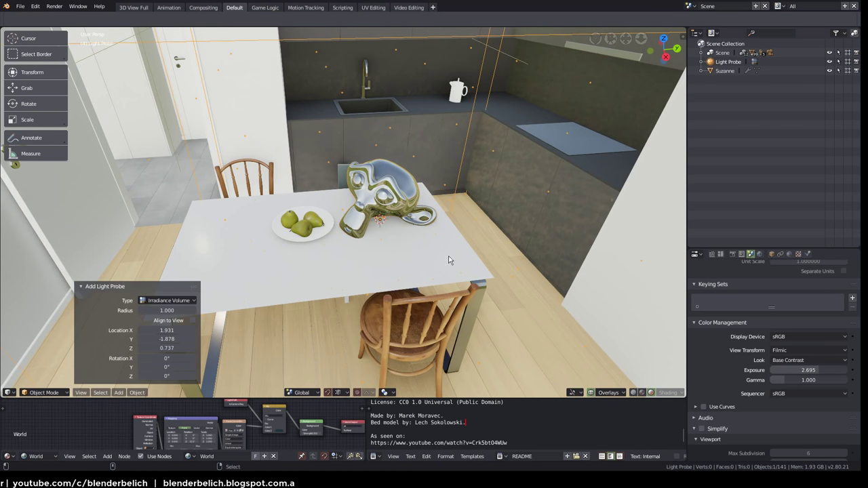
scroll(450, 299, "down", 5)
mouse_move(449, 299)
middle_mouse_down()
mouse_move(438, 262)
mouse_move(420, 299)
mouse_move(423, 287)
mouse_move(482, 277)
mouse_move(428, 274)
mouse_move(409, 250)
mouse_move(488, 175)
mouse_move(516, 197)
middle_mouse_up()
key("s")
left_click(458, 239)
key("KP_Decimal")
scroll(421, 299, "down", 5)
Set X-Ray to 0 and toggle the wireframe overlay to see the probe in the room
left_click(670, 392)
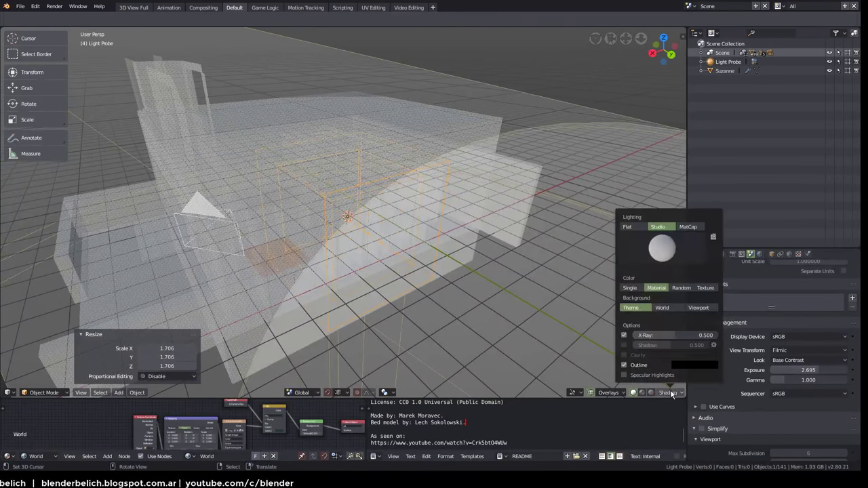
left_click_drag(678, 335, 590, 334)
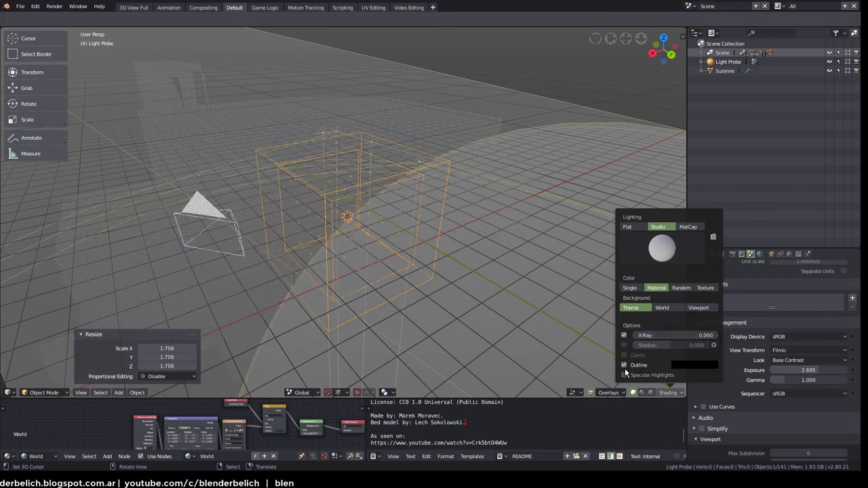
left_click(607, 393)
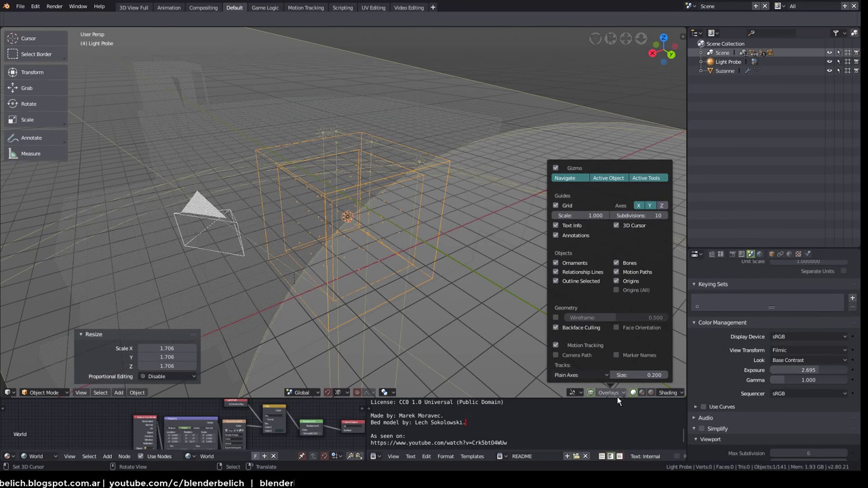
left_click(556, 318)
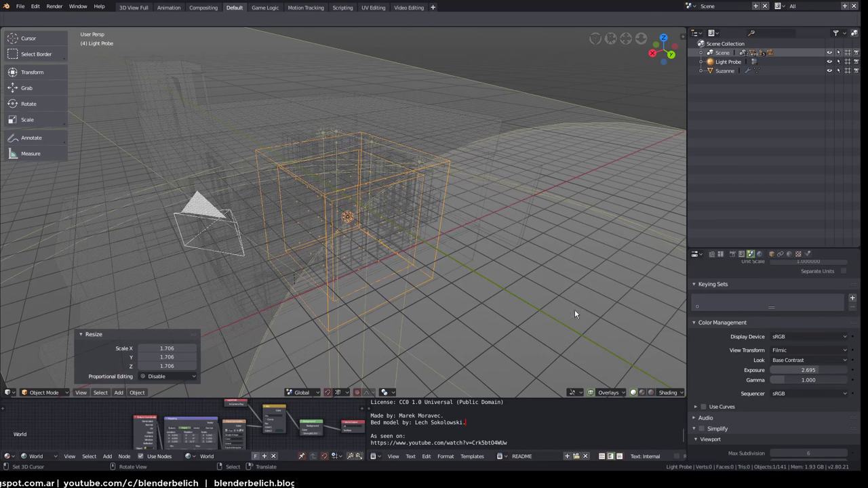
mouse_move(574, 309)
middle_mouse_down()
mouse_move(497, 315)
mouse_move(504, 265)
middle_mouse_up()
left_click(607, 393)
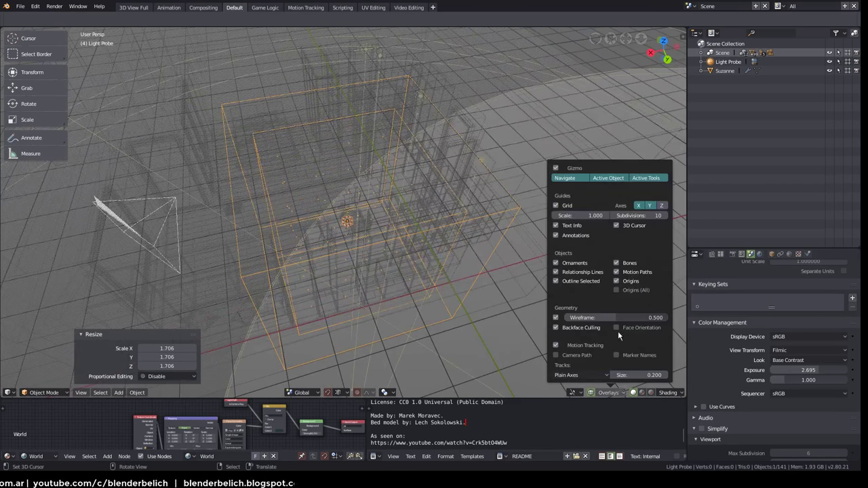
left_click_drag(633, 317, 483, 257)
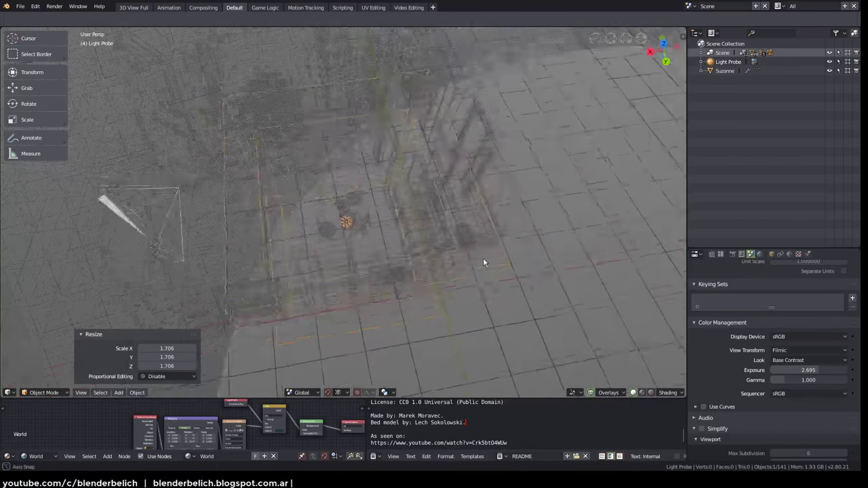
mouse_move(502, 233)
middle_mouse_down()
mouse_move(504, 225)
mouse_move(608, 229)
mouse_move(526, 246)
mouse_move(497, 200)
mouse_move(460, 263)
mouse_move(481, 214)
mouse_move(508, 199)
mouse_move(479, 287)
mouse_move(407, 224)
mouse_move(371, 167)
mouse_move(430, 229)
mouse_move(420, 258)
mouse_move(397, 239)
mouse_move(417, 249)
mouse_move(414, 257)
mouse_move(434, 257)
middle_mouse_up()
Move the volume into place, rescale it to 1.297 and switch to Rendered shading
key("g")
left_click(475, 190)
key("s")
left_click(455, 231)
scroll(479, 287, "up", 3)
scroll(450, 293, "up", 3)
scroll(421, 258, "up", 4)
key("shift+z")
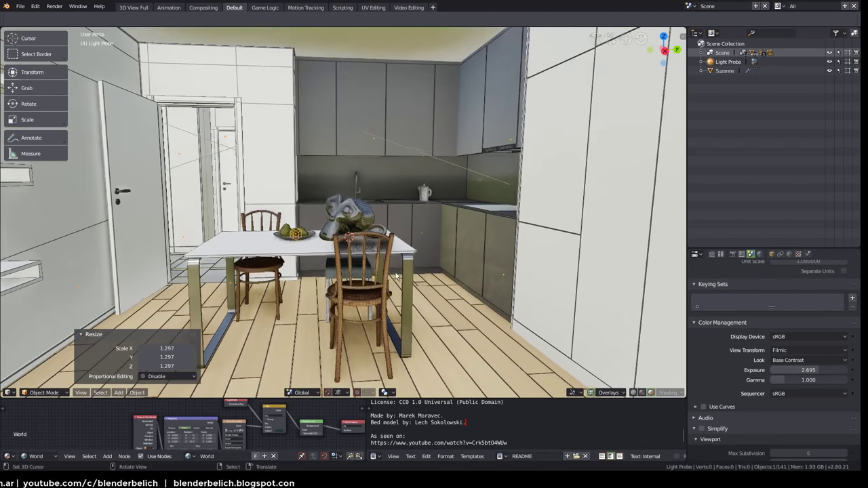
left_click(732, 254)
Bake indirect lighting from the Indirect Lighting panel in Render properties
scroll(711, 288, "down", 1)
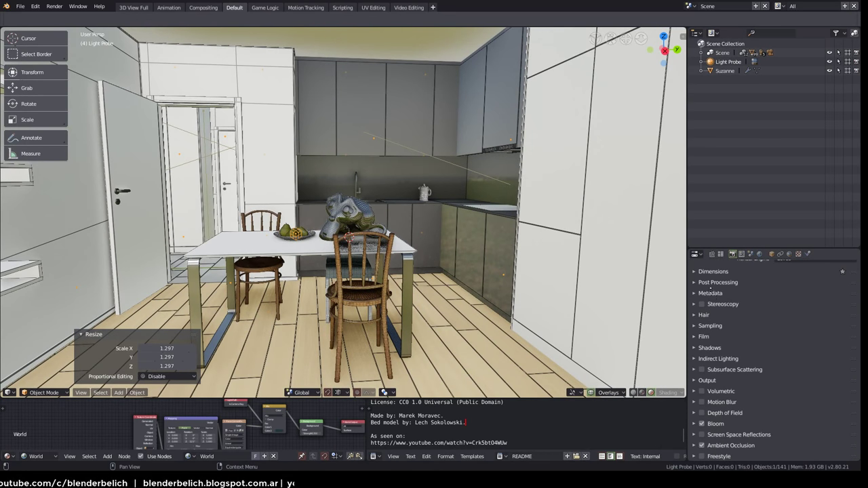
left_click(715, 358)
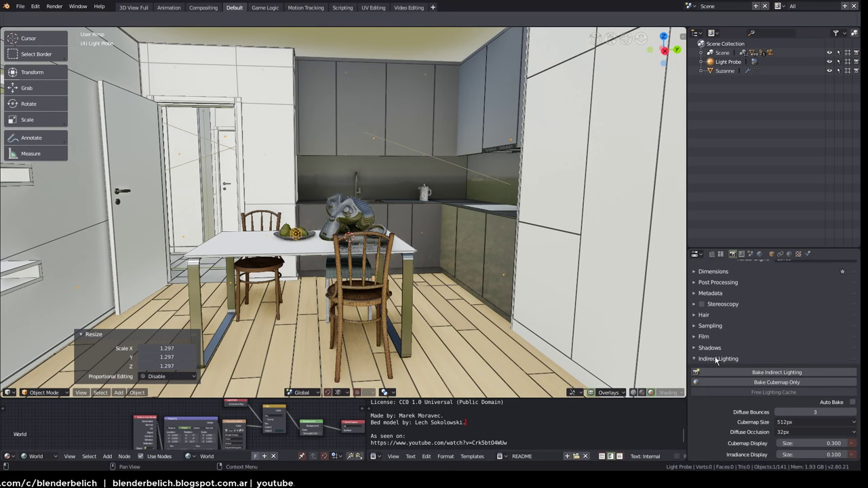
left_click(732, 369)
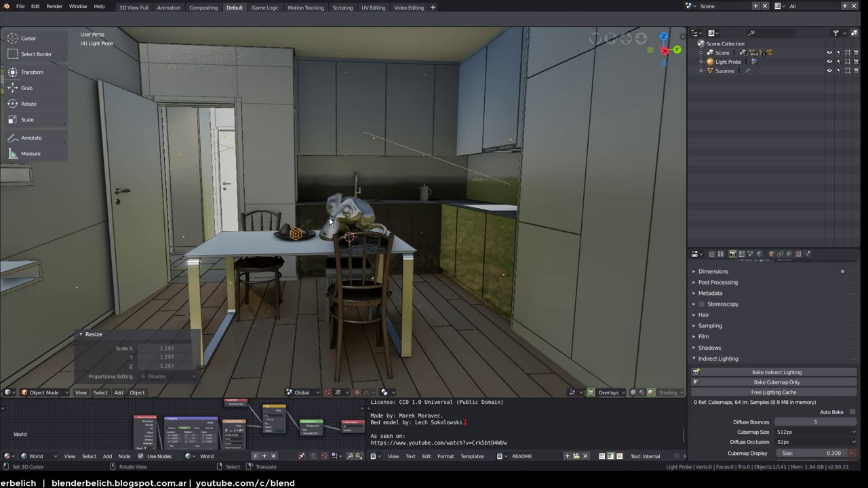
Turn off the wireframe overlay, then select Suzanne and frame the view on it
mouse_move(321, 288)
middle_mouse_down()
mouse_move(414, 268)
mouse_move(295, 241)
mouse_move(492, 274)
middle_mouse_up()
scroll(492, 275, "up", 3)
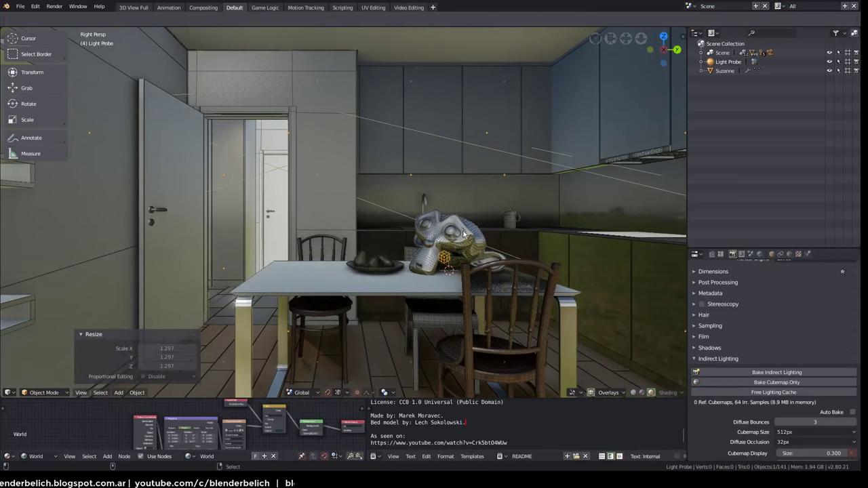
scroll(492, 275, "up", 1)
left_click(608, 393)
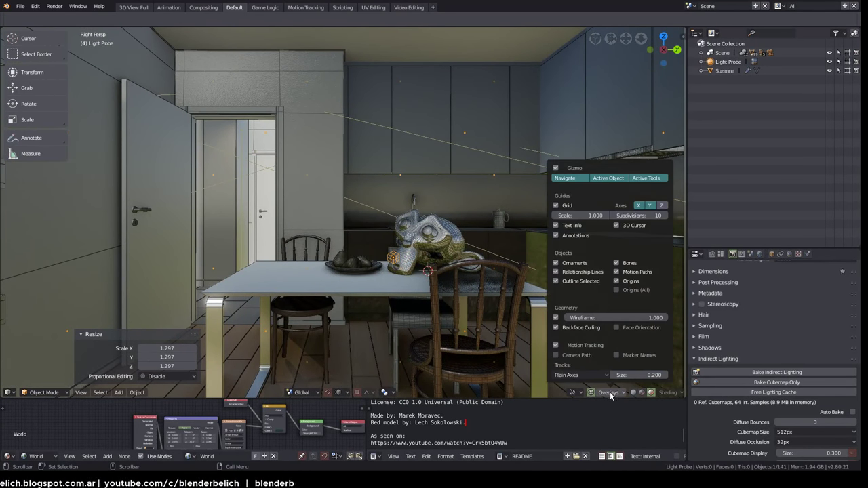
left_click(560, 319)
right_click(425, 255)
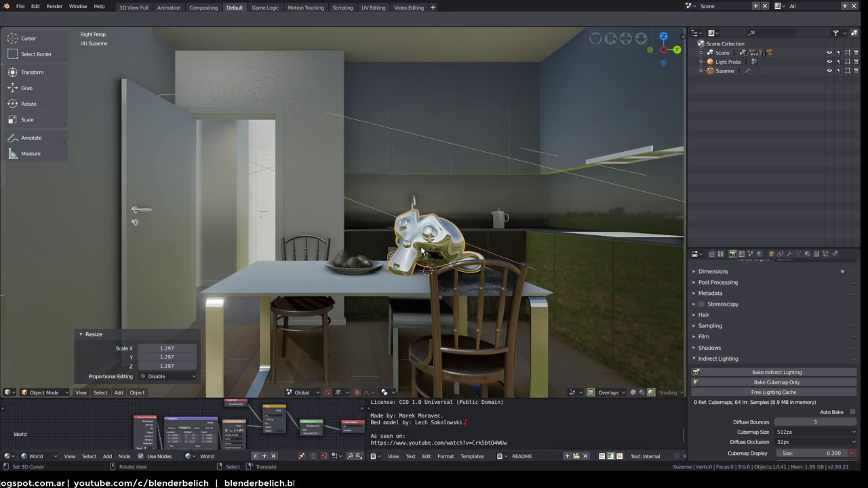
key("KP_Decimal")
mouse_move(373, 202)
middle_mouse_down()
mouse_move(371, 241)
mouse_move(401, 162)
mouse_move(391, 265)
mouse_move(482, 270)
mouse_move(395, 255)
mouse_move(359, 262)
mouse_move(413, 280)
mouse_move(428, 257)
mouse_move(516, 285)
middle_mouse_up()
Collapse Indirect Lighting and try enabling Screen Space Reflections
left_click(717, 358)
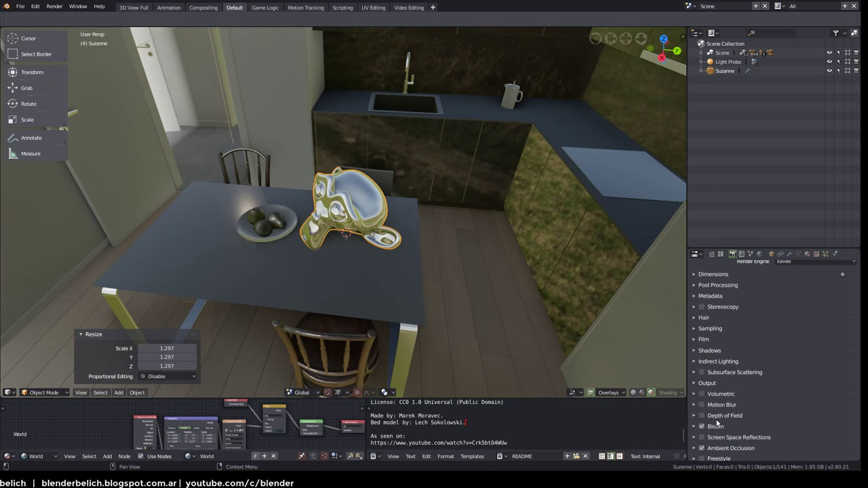
left_click(708, 440)
left_click(702, 438)
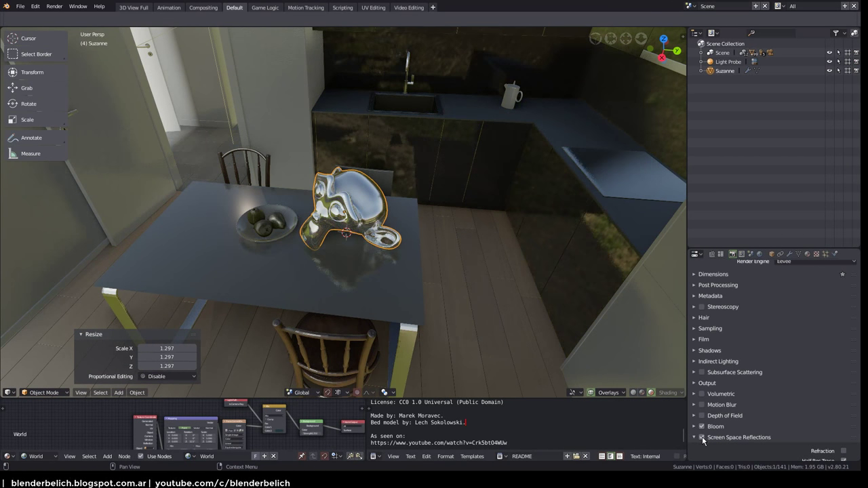
left_click(703, 438)
left_click(703, 438)
middle_click_drag(416, 316, 386, 230)
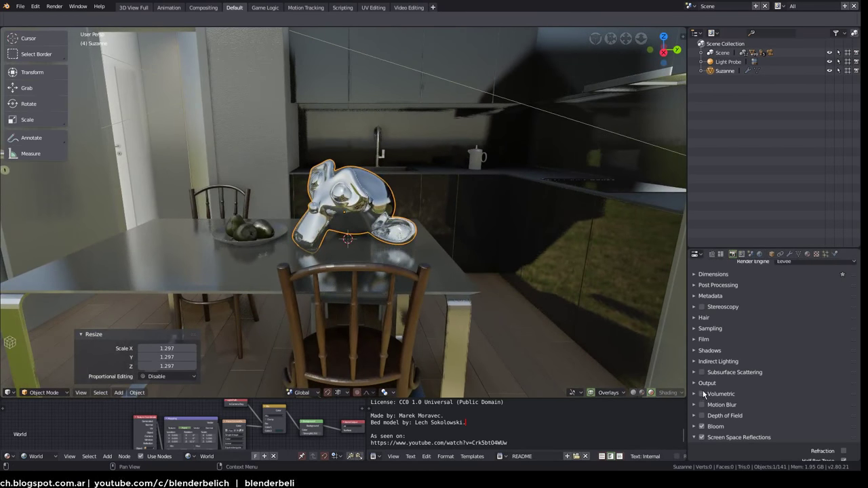
Turn Screen Space Reflections back off and bring up the Shift+A add menu
left_click(702, 437)
left_click(736, 437)
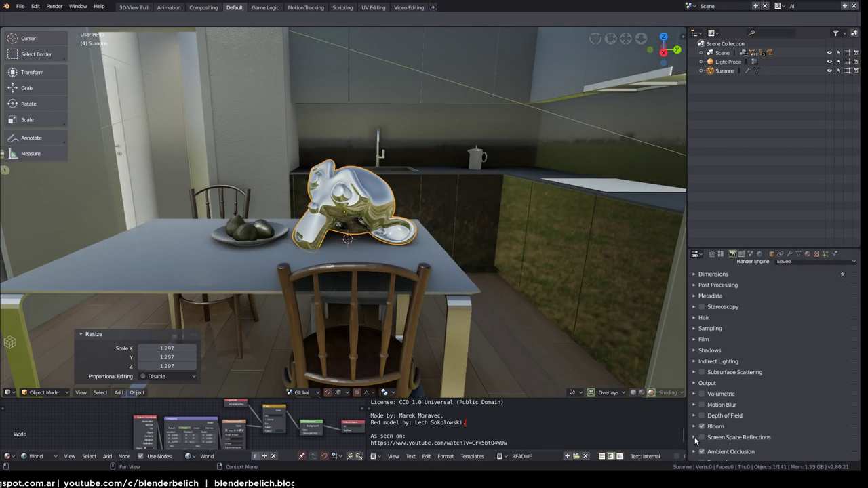
middle_click_drag(202, 264, 290, 268)
key("shift+a")
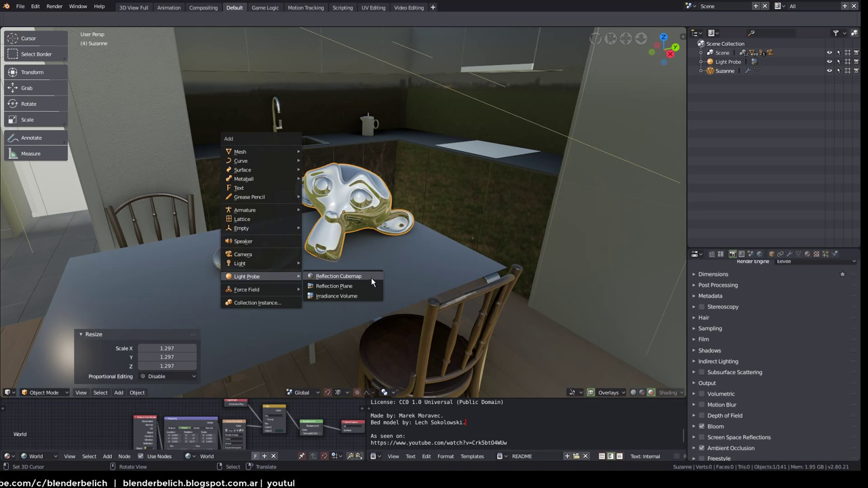
Add a Reflection Cubemap probe at the 3D cursor and raise it 0.391 along Z
left_click(374, 280)
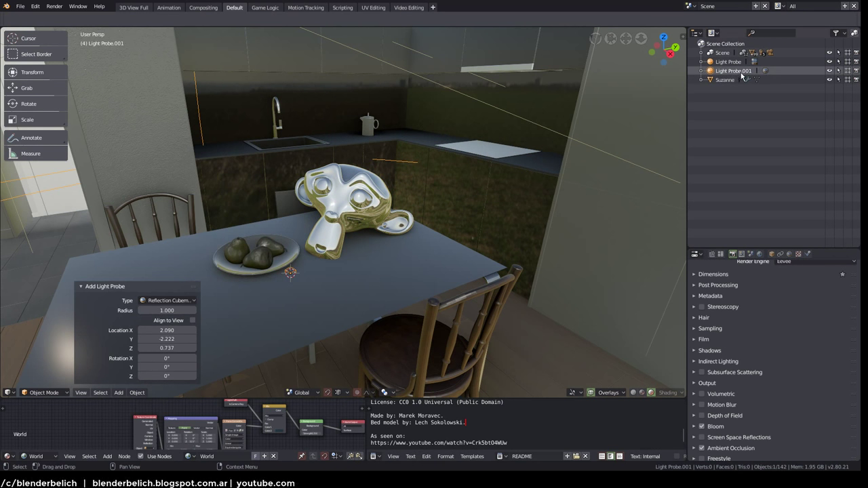
middle_click_drag(314, 268, 322, 255)
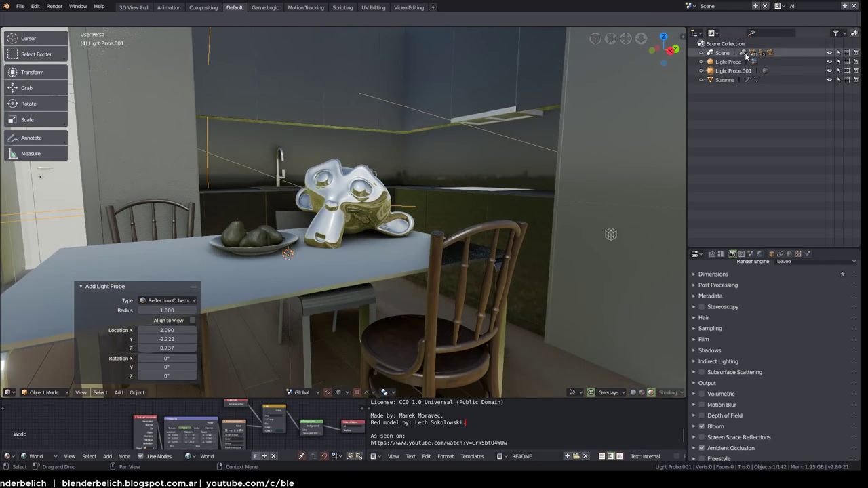
mouse_move(274, 235)
middle_mouse_down()
mouse_move(272, 274)
mouse_move(335, 276)
middle_mouse_up()
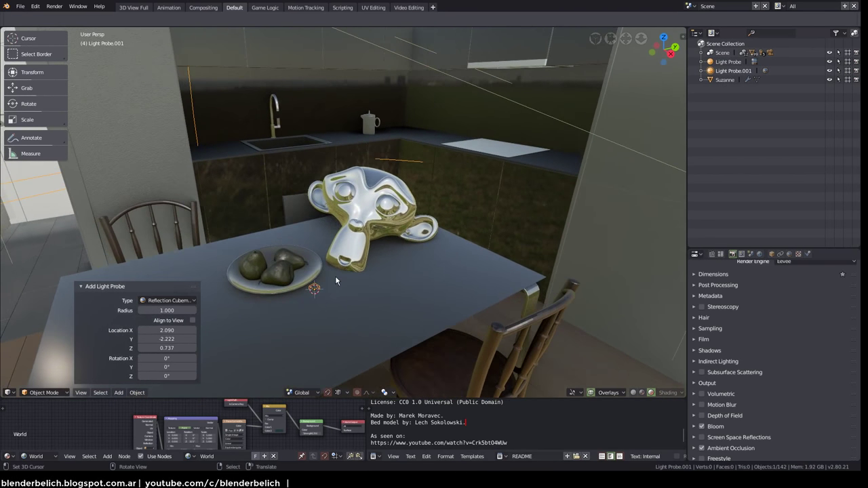
key("g")
key("z")
left_click(324, 175)
Bring up the add menu again and dismiss it without adding anything
key("shift+a")
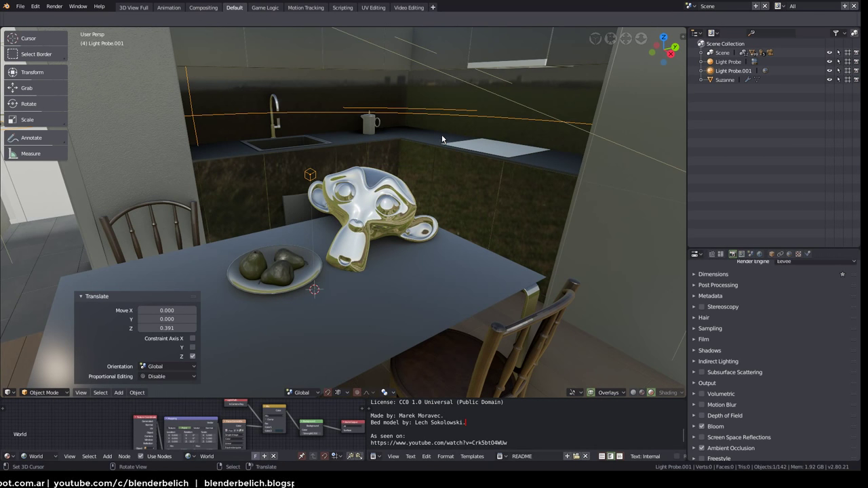
mouse_move(442, 134)
middle_mouse_down()
mouse_move(403, 130)
mouse_move(386, 146)
mouse_move(396, 172)
mouse_move(385, 216)
mouse_move(384, 202)
middle_mouse_up()
key("shift+a")
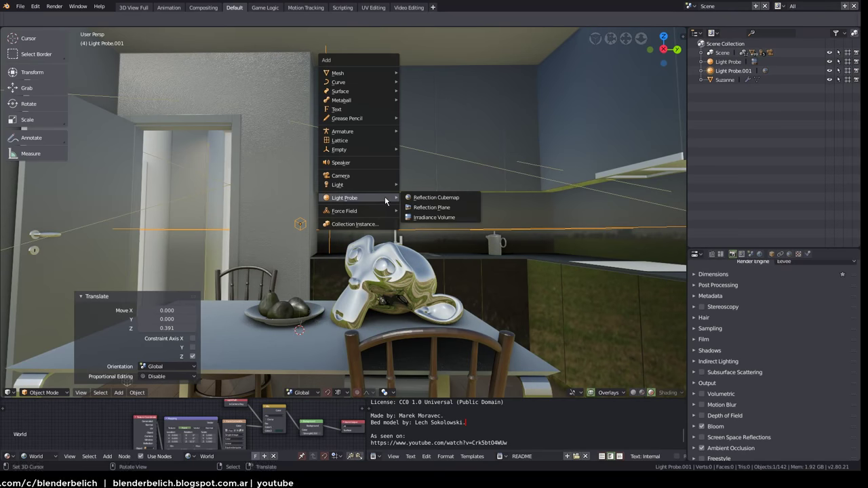
key("Escape")
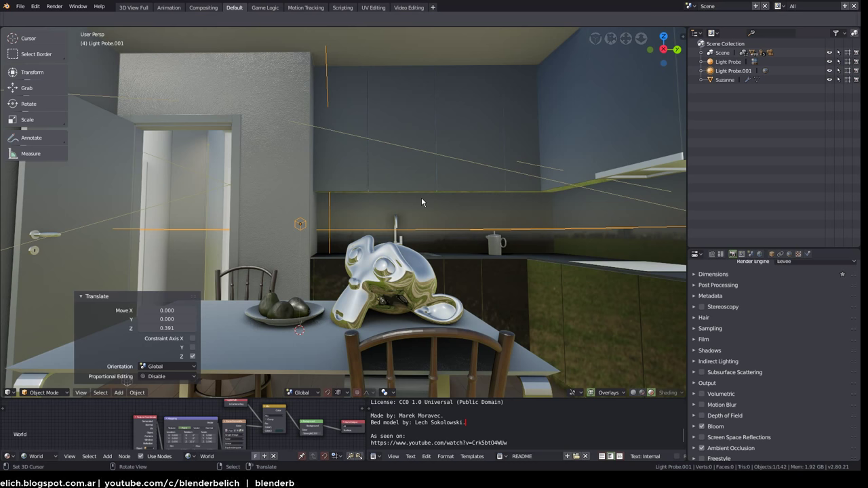
Zoom and orbit around the room to view the new probe from outside
scroll(305, 234, "up", 1)
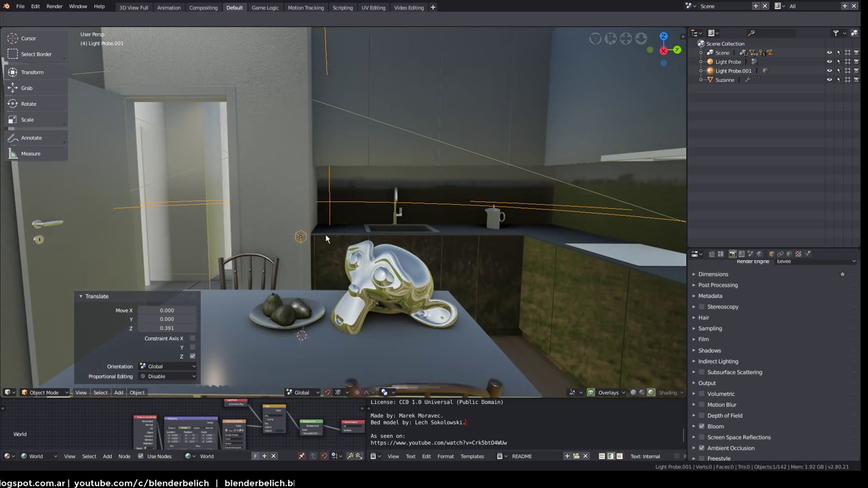
scroll(305, 234, "up", 1)
middle_click_drag(305, 234, 315, 259)
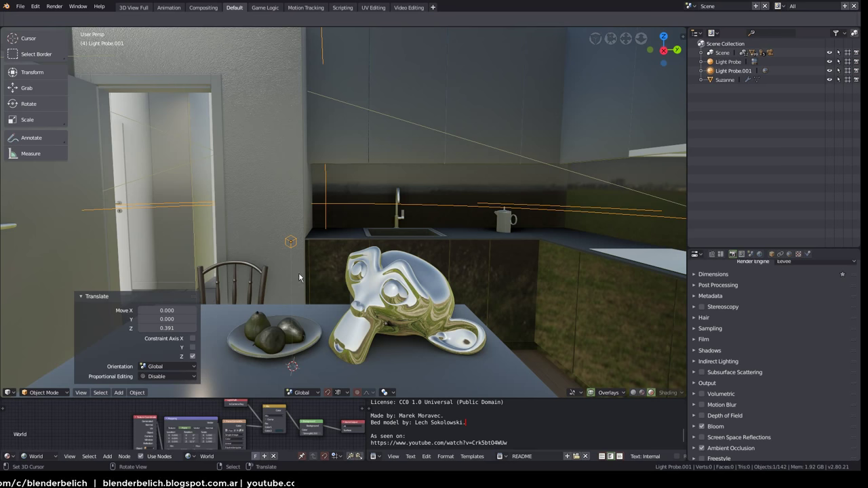
scroll(359, 254, "down", 2)
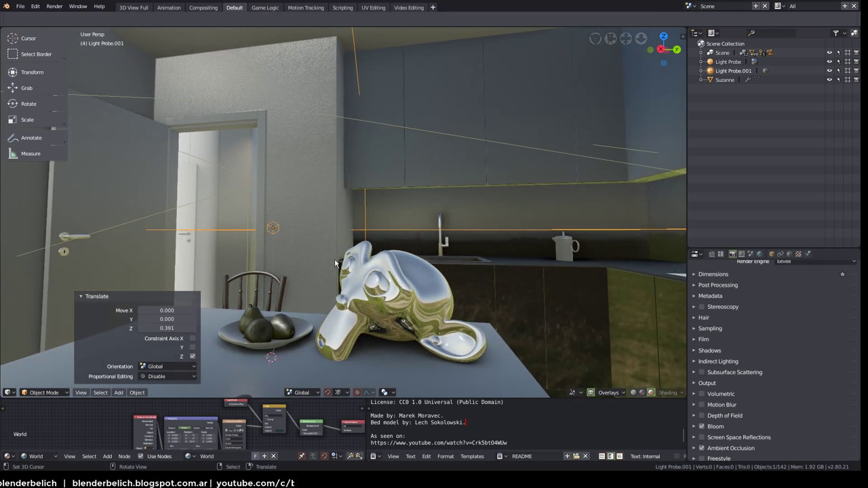
scroll(360, 264, "down", 2)
scroll(359, 279, "down", 4)
scroll(361, 292, "down", 3)
mouse_move(360, 293)
middle_mouse_down()
mouse_move(310, 306)
mouse_move(299, 334)
mouse_move(396, 261)
middle_mouse_up()
Start moving the probe but cancel, leaving it in place, then zoom back to the table
key("g")
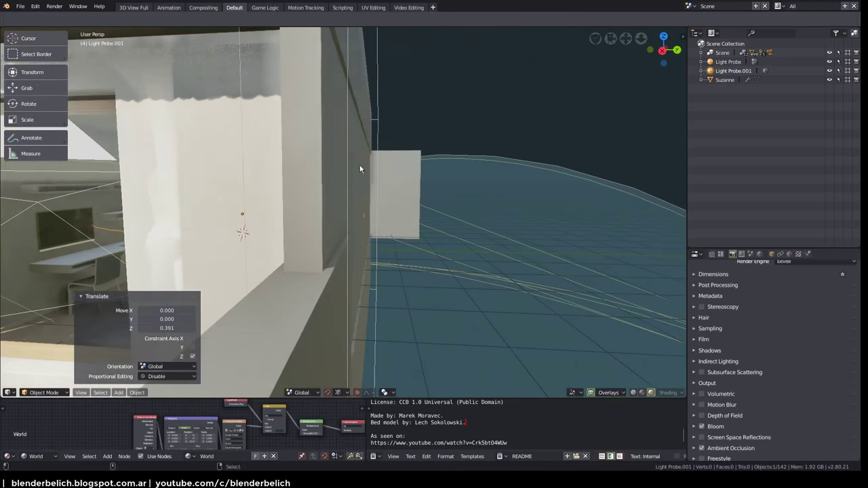
scroll(441, 197, "down", 5)
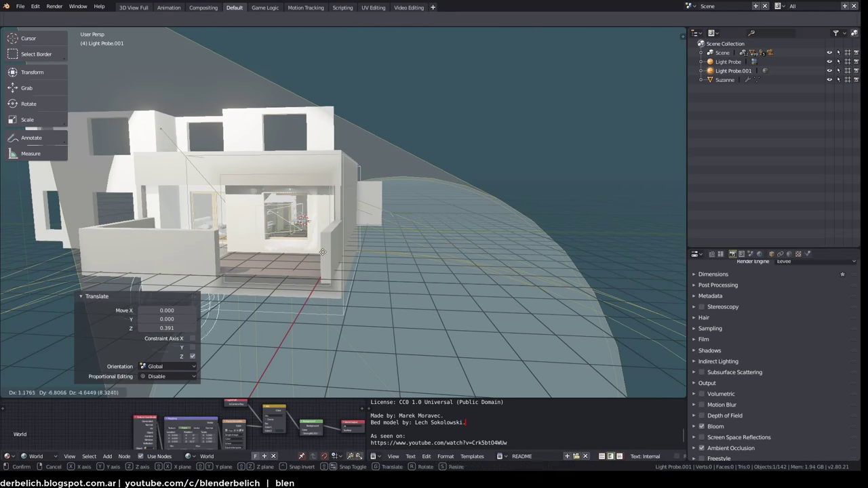
key("Escape")
scroll(407, 218, "up", 2)
scroll(420, 210, "up", 4)
scroll(435, 202, "up", 3)
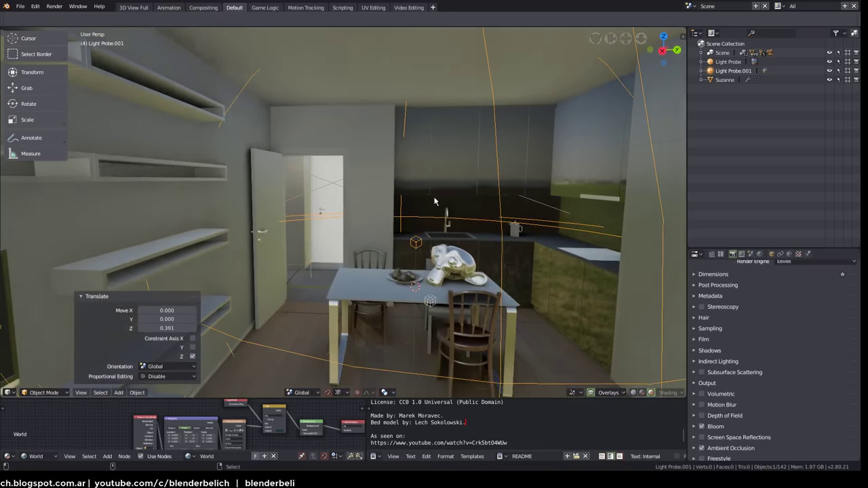
mouse_move(435, 202)
middle_mouse_down()
mouse_move(341, 183)
mouse_move(432, 203)
mouse_move(396, 244)
mouse_move(389, 221)
mouse_move(413, 215)
mouse_move(398, 196)
mouse_move(396, 228)
mouse_move(397, 217)
mouse_move(376, 225)
middle_mouse_up()
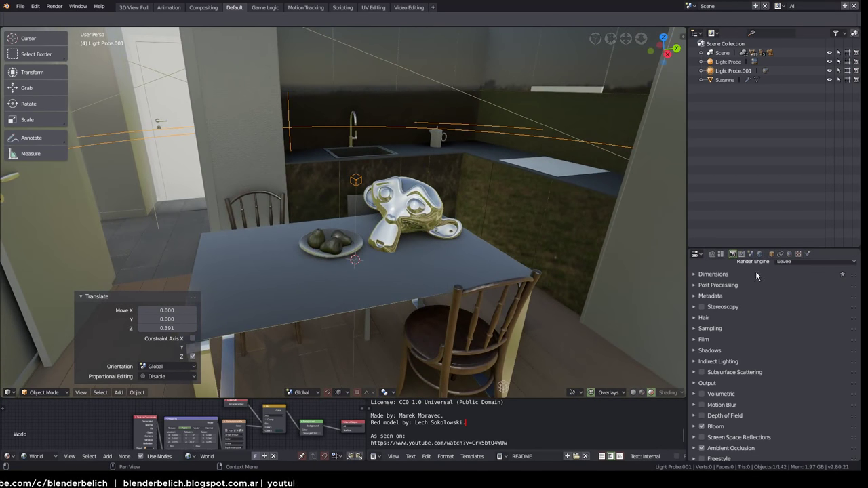
scroll(715, 350, "up", 2)
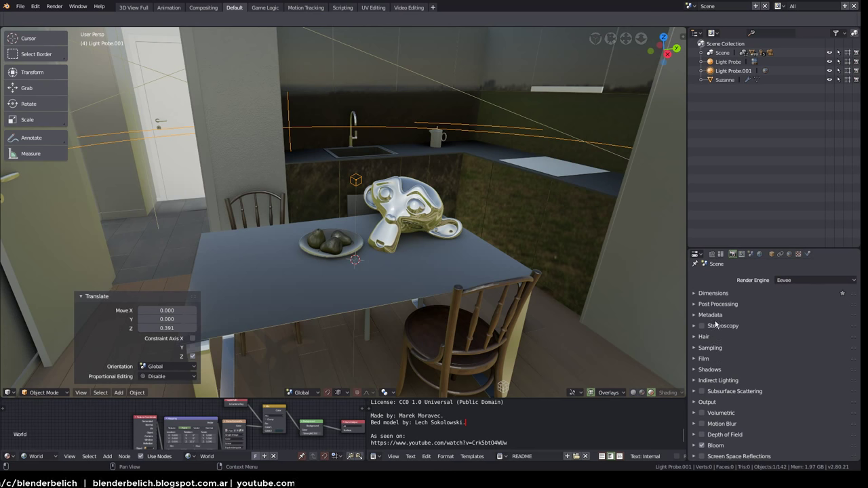
Expand Indirect Lighting to show bake options and cubemap/irradiance display sizes, then orbit the kitchen
left_click(713, 380)
scroll(706, 363, "down", 3)
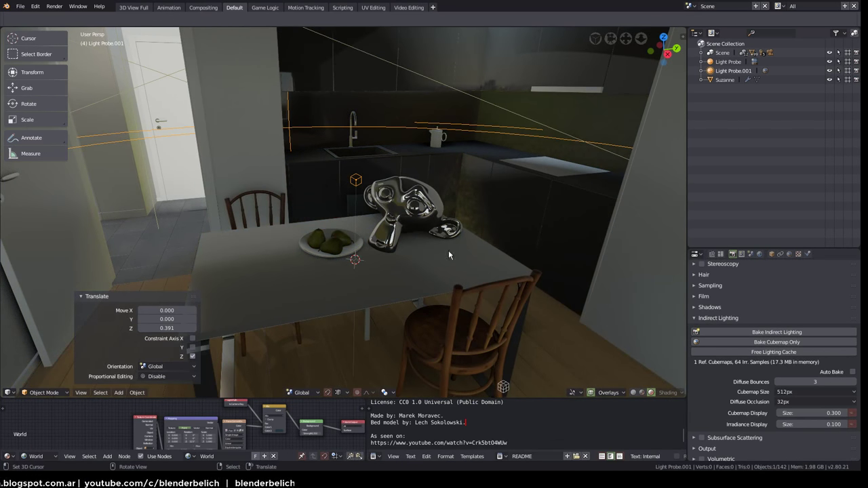
mouse_move(466, 257)
middle_mouse_down()
mouse_move(417, 222)
mouse_move(407, 231)
mouse_move(477, 250)
mouse_move(403, 257)
mouse_move(357, 221)
mouse_move(422, 235)
mouse_move(454, 229)
mouse_move(657, 341)
middle_mouse_up()
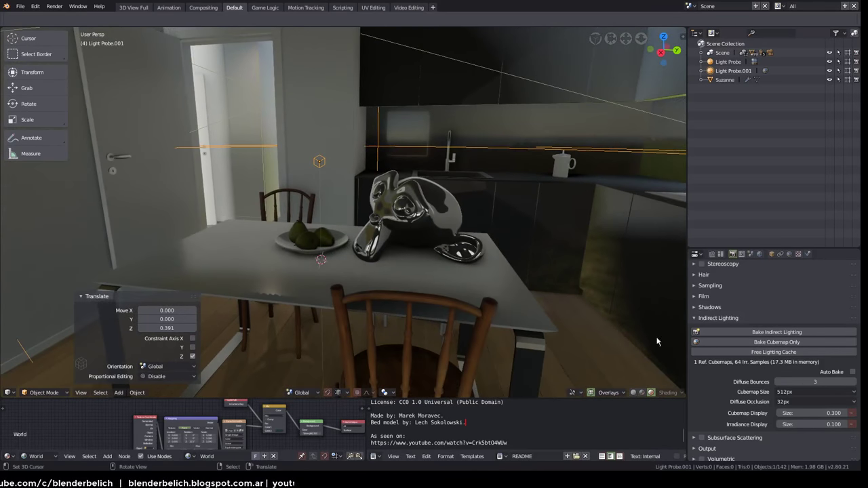
Raise the Color Management exposure to 5.134 and orbit around Suzanne and the pears to check
left_click(752, 254)
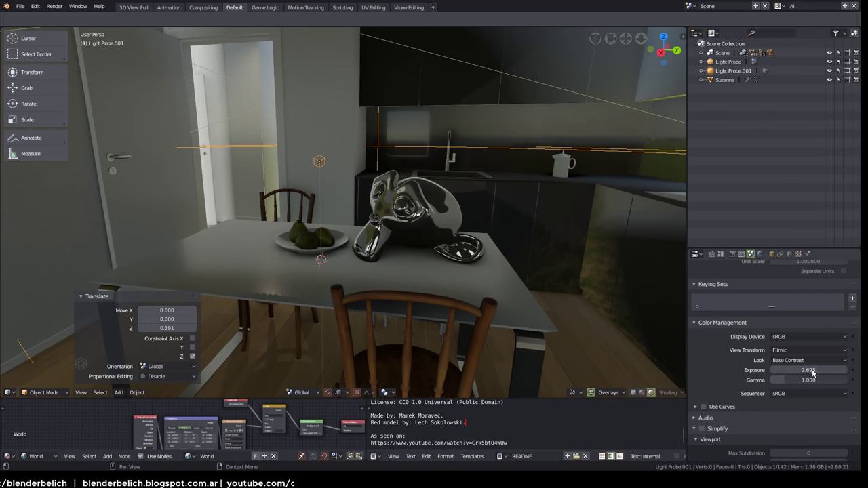
left_click_drag(819, 373, 828, 376)
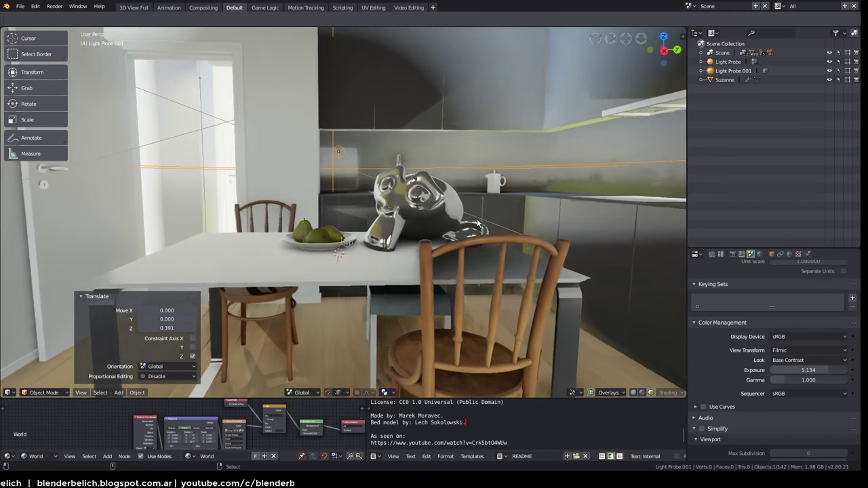
scroll(478, 297, "down", 5)
middle_click_drag(478, 297, 472, 291)
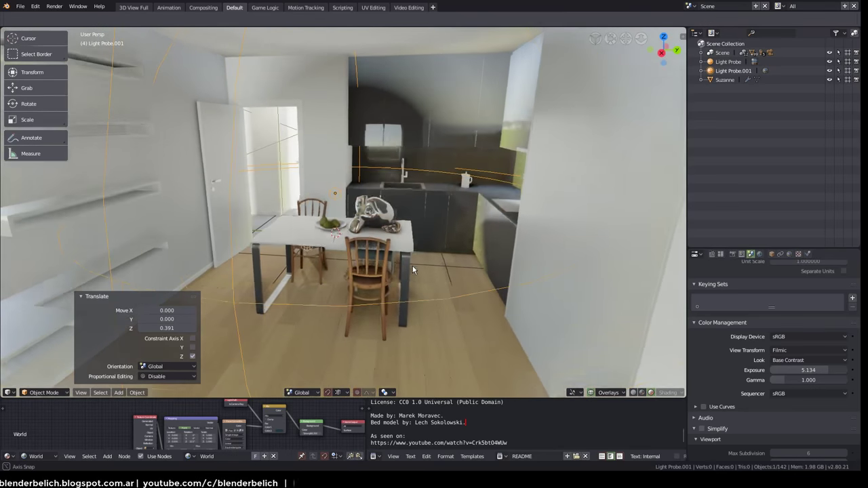
mouse_move(412, 266)
middle_mouse_down()
mouse_move(396, 225)
mouse_move(436, 180)
mouse_move(457, 193)
mouse_move(367, 201)
mouse_move(395, 205)
mouse_move(382, 227)
mouse_move(402, 233)
mouse_move(387, 242)
mouse_move(393, 224)
mouse_move(370, 223)
middle_mouse_up()
scroll(397, 224, "up", 4)
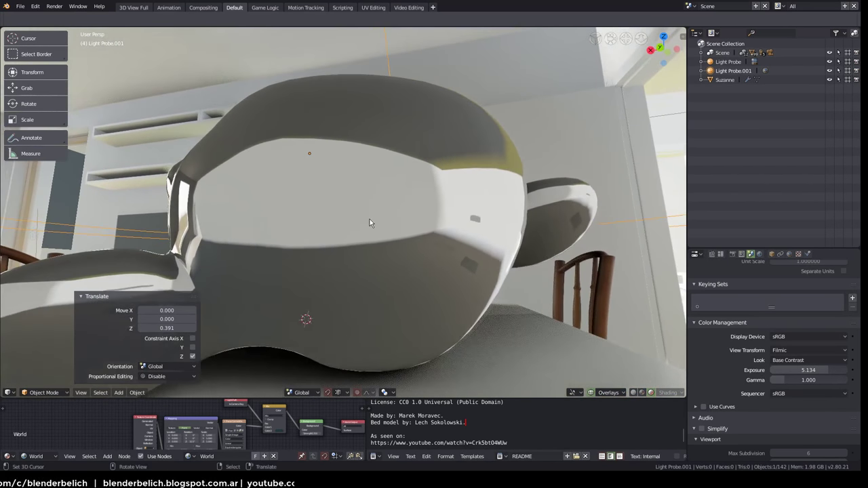
mouse_move(448, 233)
middle_mouse_down()
mouse_move(397, 244)
mouse_move(270, 239)
mouse_move(226, 277)
mouse_move(370, 215)
mouse_move(319, 197)
mouse_move(419, 257)
mouse_move(405, 244)
middle_mouse_up()
scroll(318, 197, "down", 3)
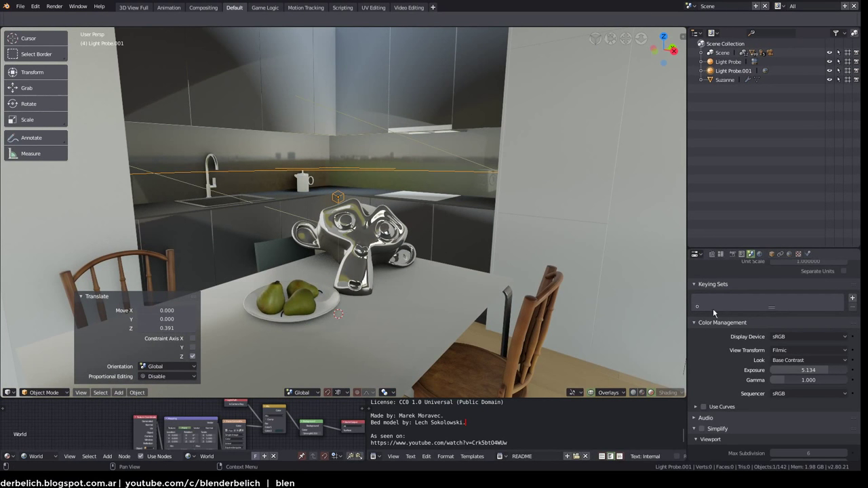
Return to the Indirect Lighting render settings and view the cubemap preview sphere near Suzanne
left_click(733, 253)
scroll(724, 320, "down", 3)
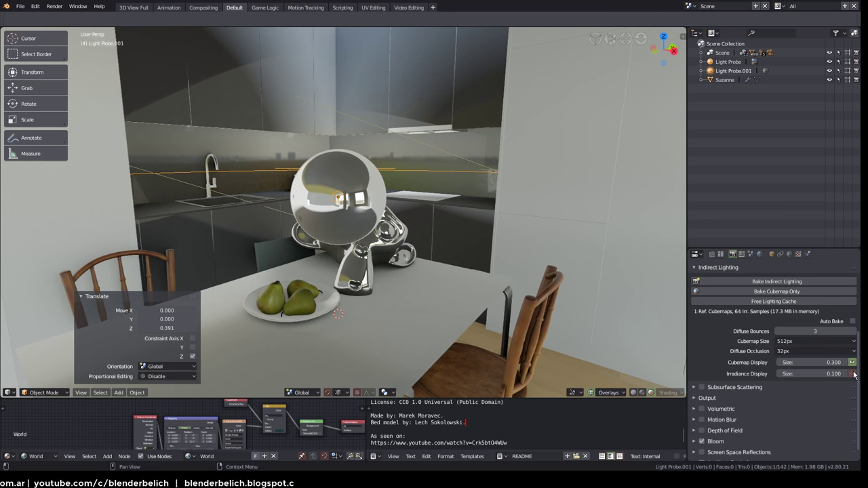
mouse_move(543, 291)
middle_mouse_down()
mouse_move(498, 278)
mouse_move(508, 273)
middle_mouse_up()
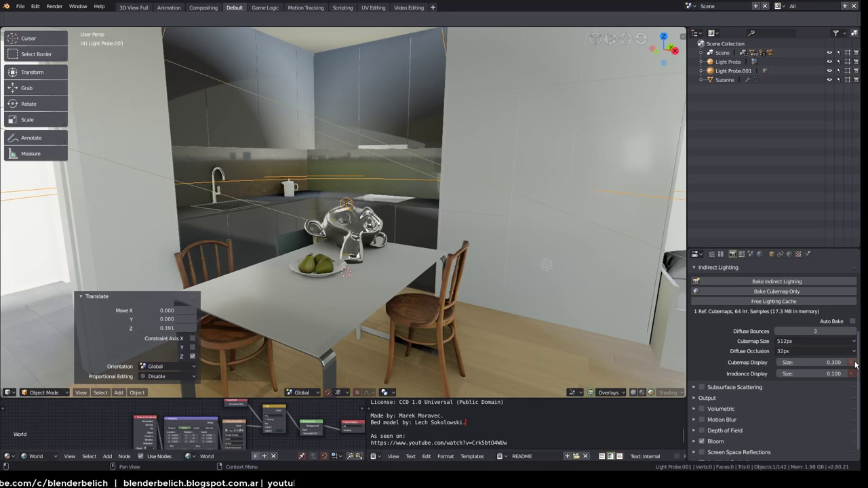
mouse_move(434, 224)
middle_mouse_down()
mouse_move(453, 216)
mouse_move(496, 225)
mouse_move(425, 235)
mouse_move(524, 255)
mouse_move(477, 248)
middle_mouse_up()
scroll(453, 216, "up", 5)
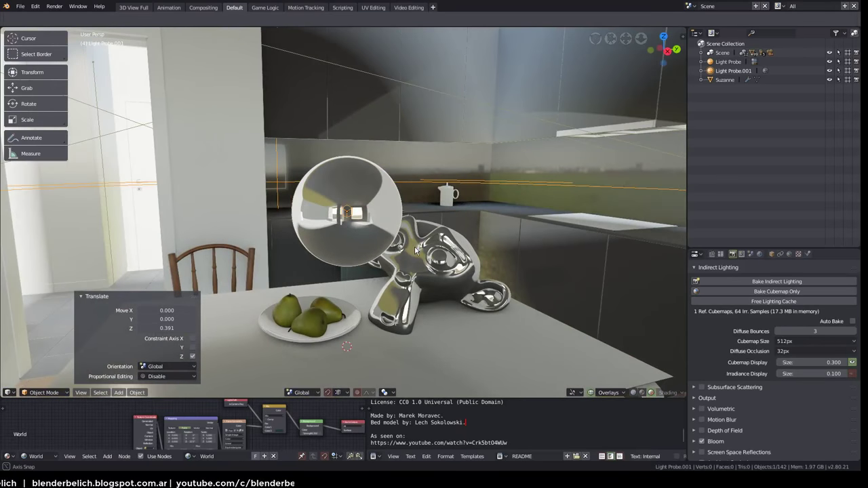
Orbit toward the window, shelves, sink and counter to inspect the reflections
mouse_move(415, 251)
middle_mouse_down()
mouse_move(447, 223)
mouse_move(435, 210)
mouse_move(499, 200)
mouse_move(469, 243)
mouse_move(556, 242)
mouse_move(459, 239)
mouse_move(513, 240)
mouse_move(538, 258)
mouse_move(442, 225)
mouse_move(455, 291)
mouse_move(488, 292)
mouse_move(467, 304)
middle_mouse_up()
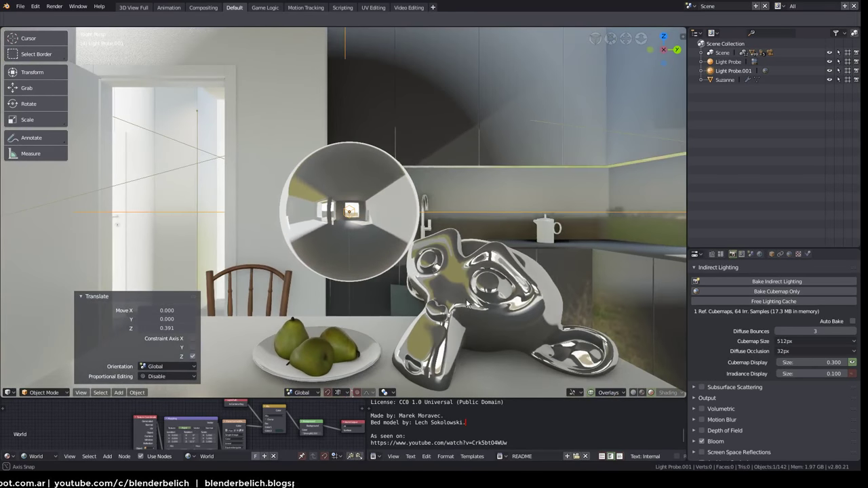
scroll(467, 304, "down", 2)
scroll(470, 309, "down", 3)
scroll(472, 314, "down", 3)
scroll(468, 284, "down", 1)
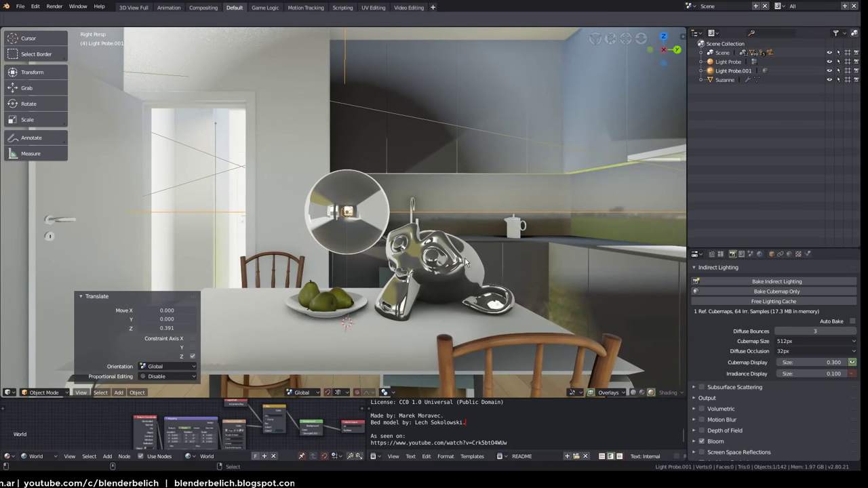
middle_click_drag(465, 257, 474, 232)
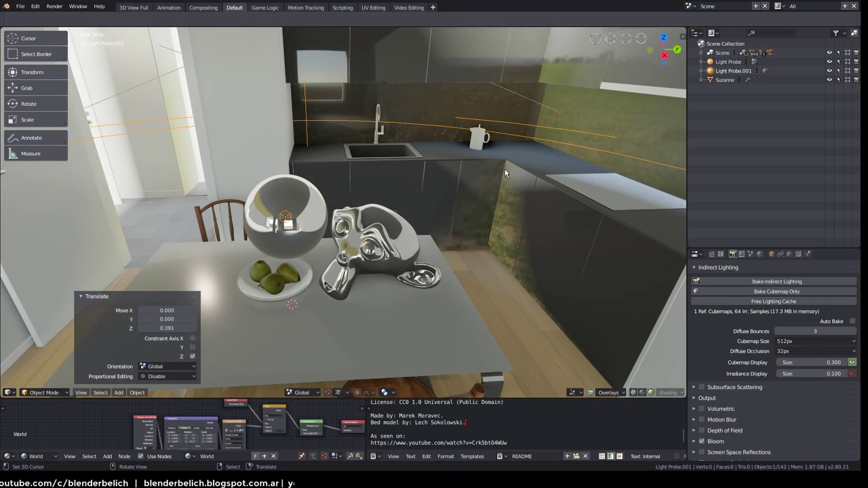
scroll(502, 258, "down", 4)
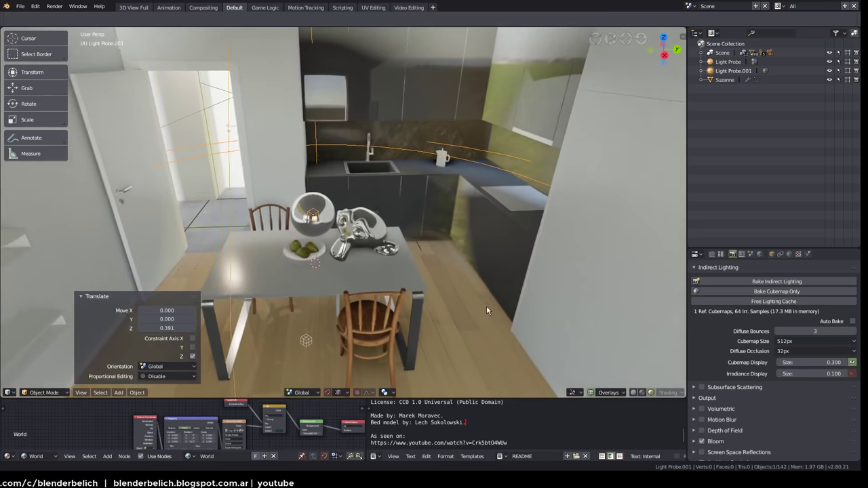
scroll(468, 204, "down", 2)
left_click(788, 255)
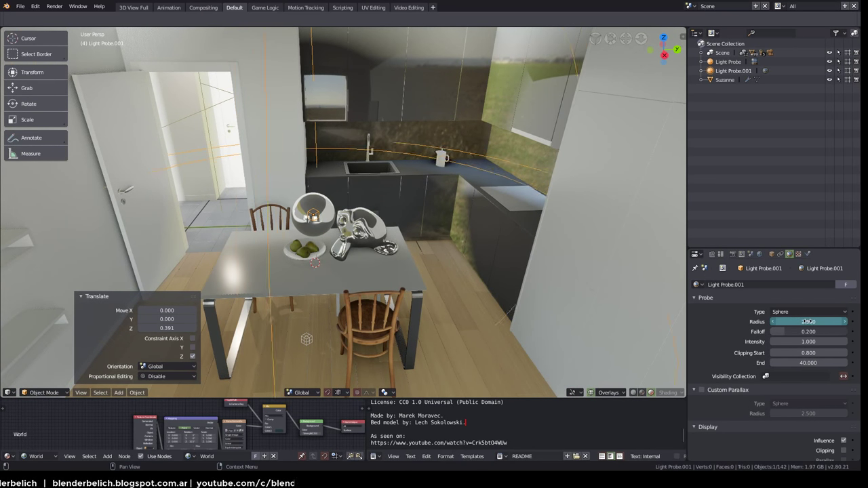
mouse_move(516, 271)
middle_mouse_down()
mouse_move(497, 250)
mouse_move(551, 216)
middle_mouse_up()
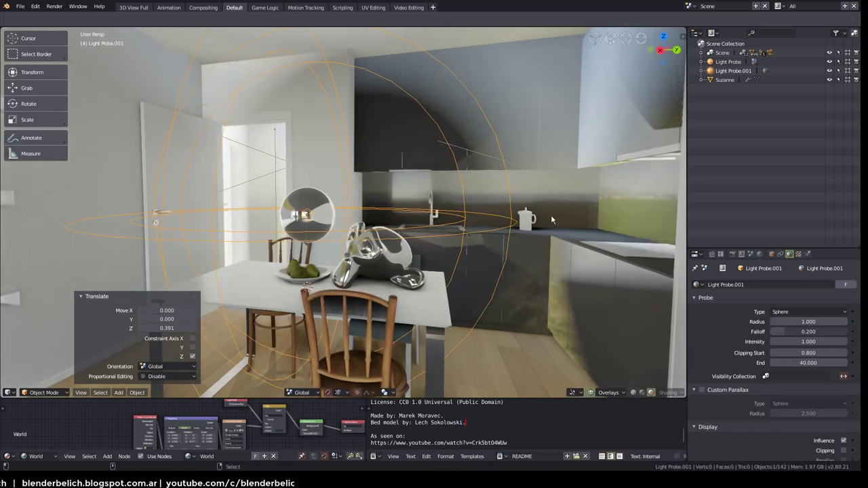
left_click(733, 255)
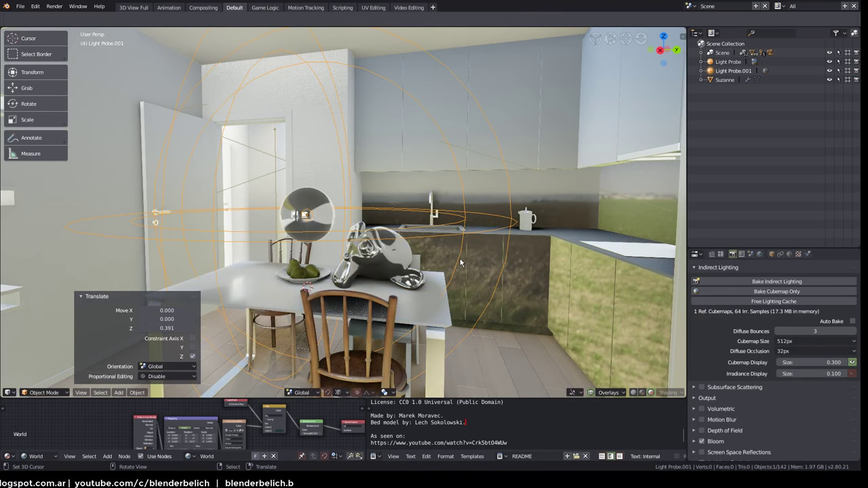
middle_click_drag(461, 262, 554, 275)
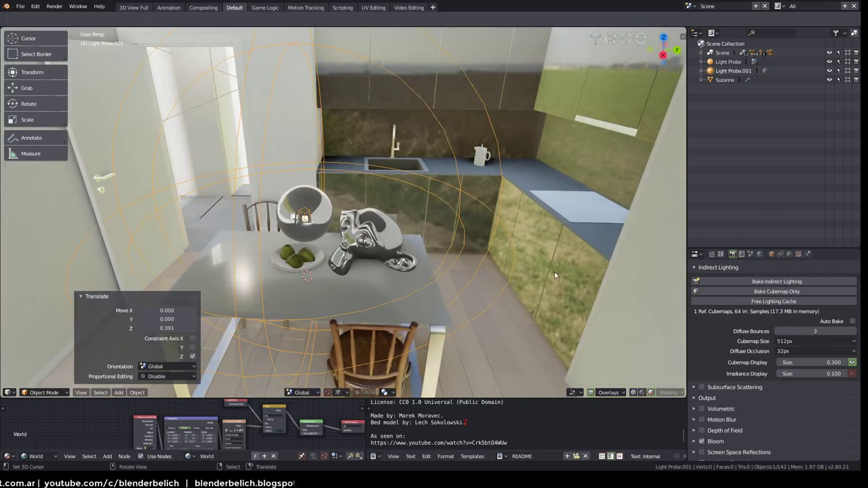
middle_click_drag(430, 228, 549, 253)
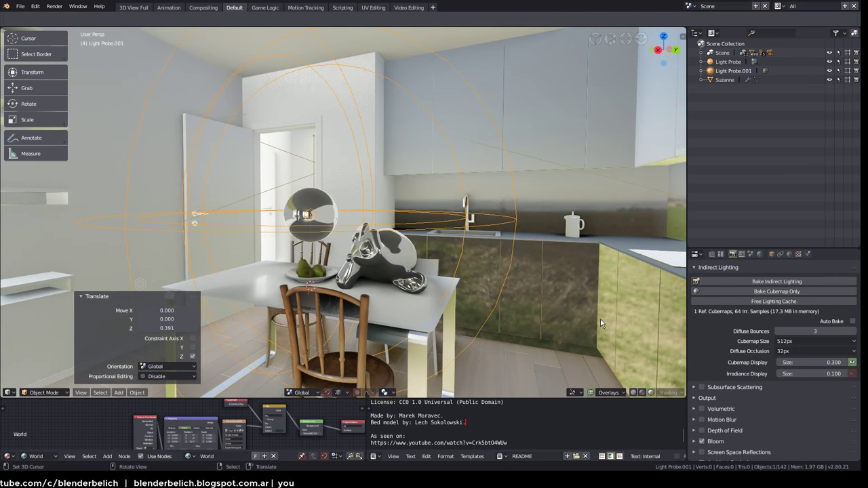
mouse_move(605, 320)
middle_mouse_down()
mouse_move(485, 200)
mouse_move(450, 216)
mouse_move(401, 222)
mouse_move(445, 249)
mouse_move(452, 239)
middle_mouse_up()
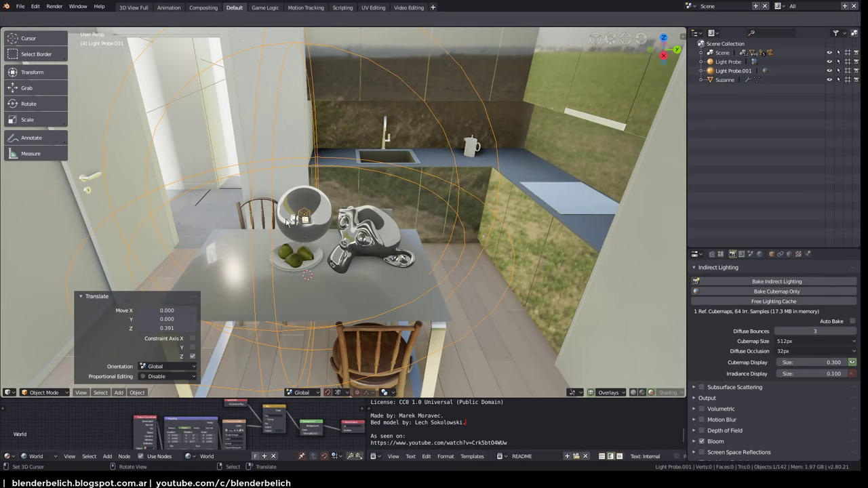
middle_click_drag(301, 204, 332, 206)
key("shift+a")
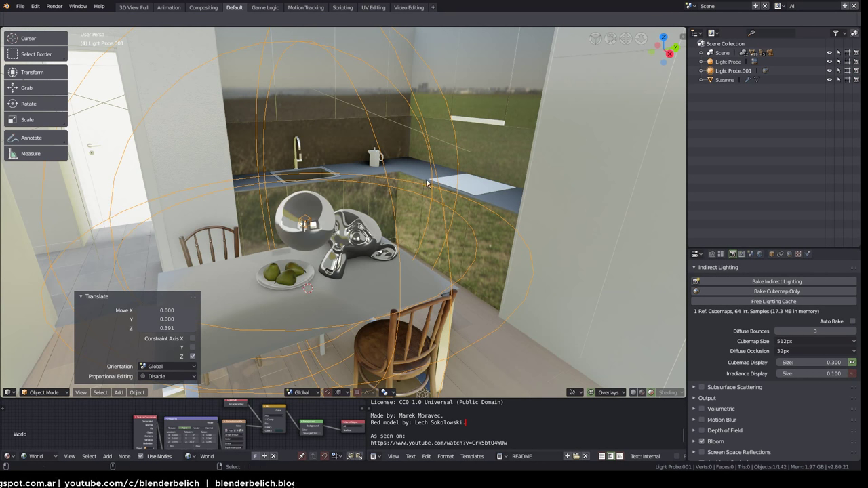
middle_click_drag(396, 223, 345, 180)
mouse_move(550, 196)
middle_mouse_down()
mouse_move(515, 220)
mouse_move(505, 251)
middle_mouse_up()
Duplicate Light Probe.001 and move it, keeping its height, over the counter corner
key("shift+d")
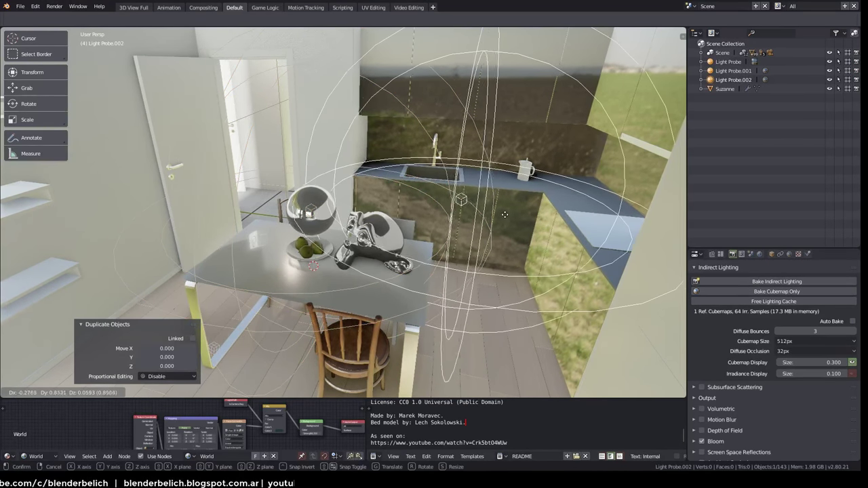
left_click(407, 231)
mouse_move(407, 231)
middle_mouse_down()
mouse_move(457, 267)
mouse_move(475, 258)
middle_mouse_up()
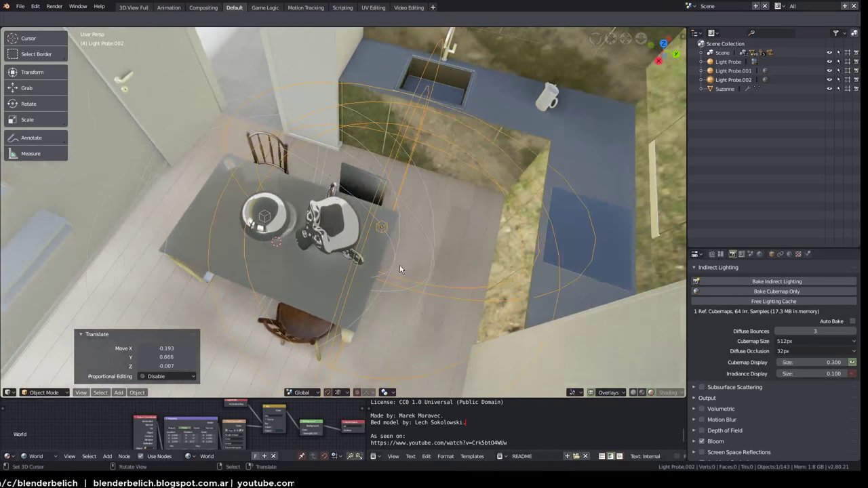
key("g")
key("shift+z")
left_click(541, 182)
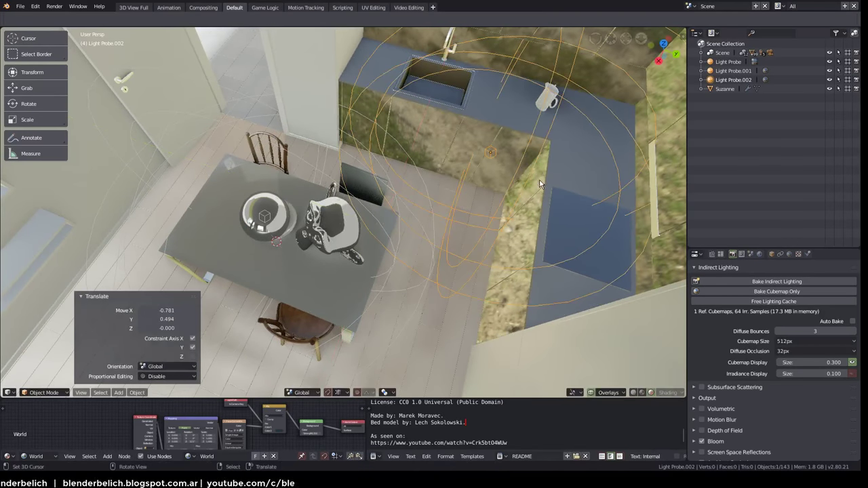
key("g")
left_click(525, 206)
middle_click_drag(526, 206, 413, 197)
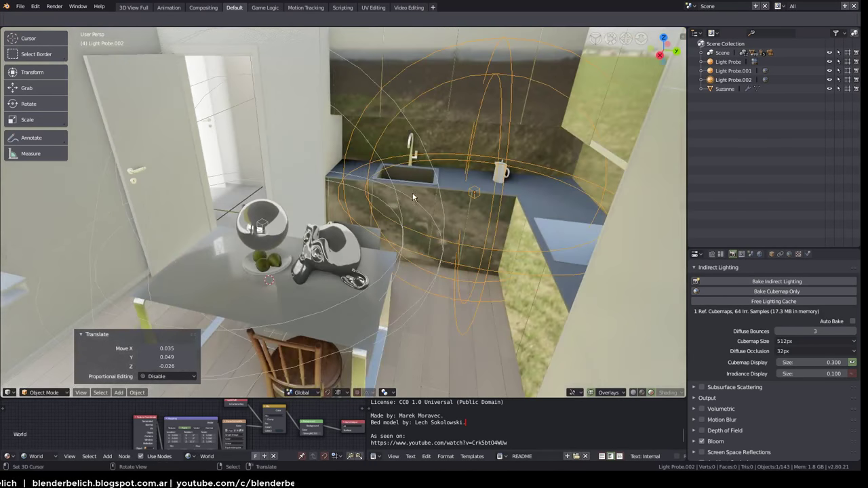
Review Light Probe.002's settings, then return to Render properties to rebake indirect lighting
left_click(790, 254)
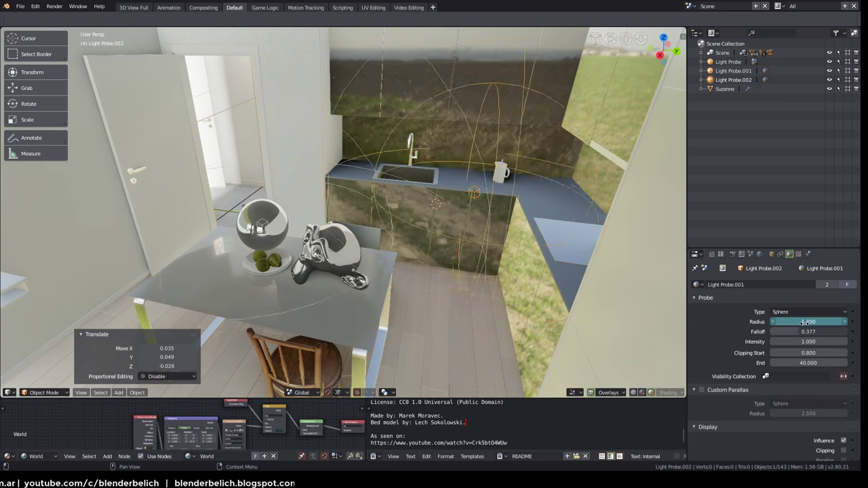
middle_click_drag(450, 167, 414, 198)
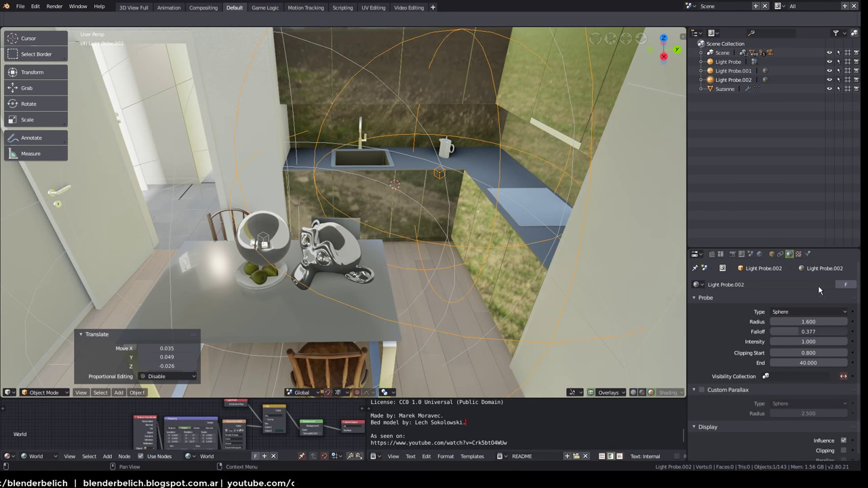
left_click(731, 255)
scroll(737, 303, "down", 1)
scroll(753, 315, "up", 2)
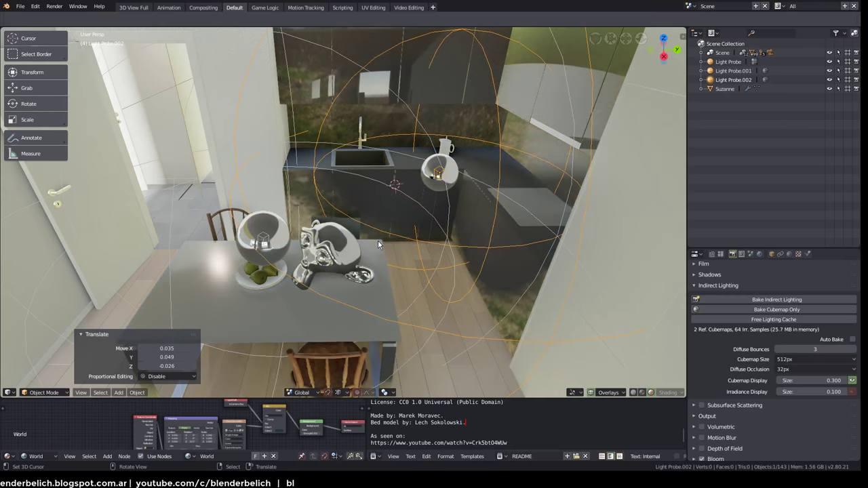
Try moving Suzanne at a fixed height on the table, cancelling the first attempt
mouse_move(378, 243)
middle_mouse_down()
mouse_move(418, 229)
mouse_move(342, 265)
middle_mouse_up()
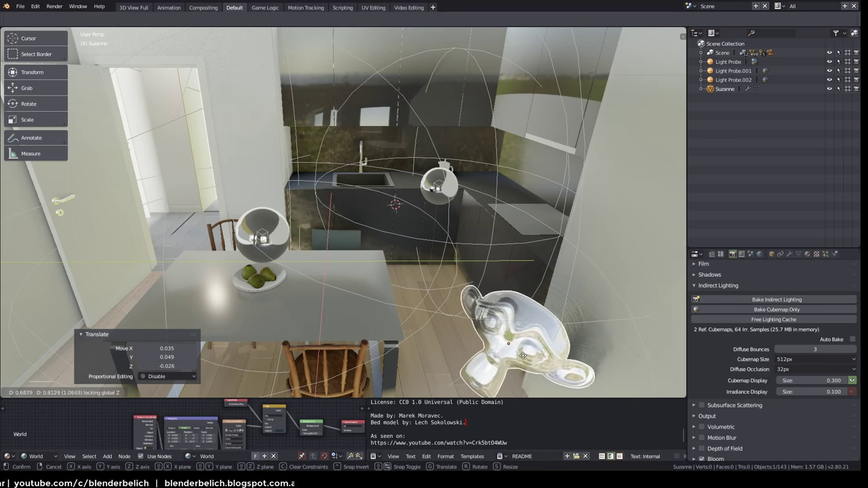
left_click(475, 282)
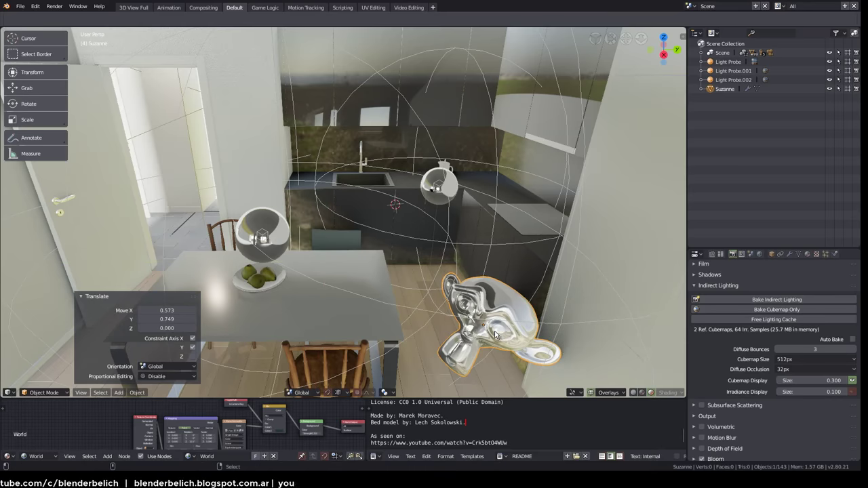
mouse_move(475, 281)
middle_mouse_down()
mouse_move(429, 309)
mouse_move(438, 227)
mouse_move(475, 256)
middle_mouse_up()
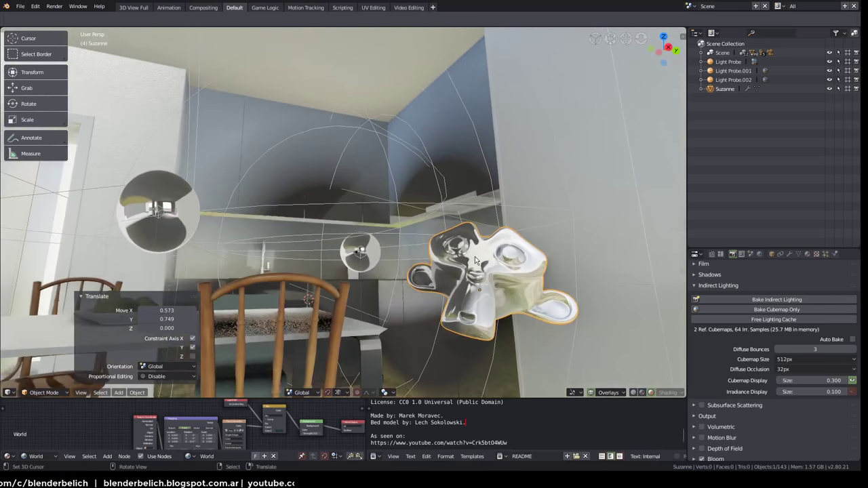
key("g")
key("shift+z")
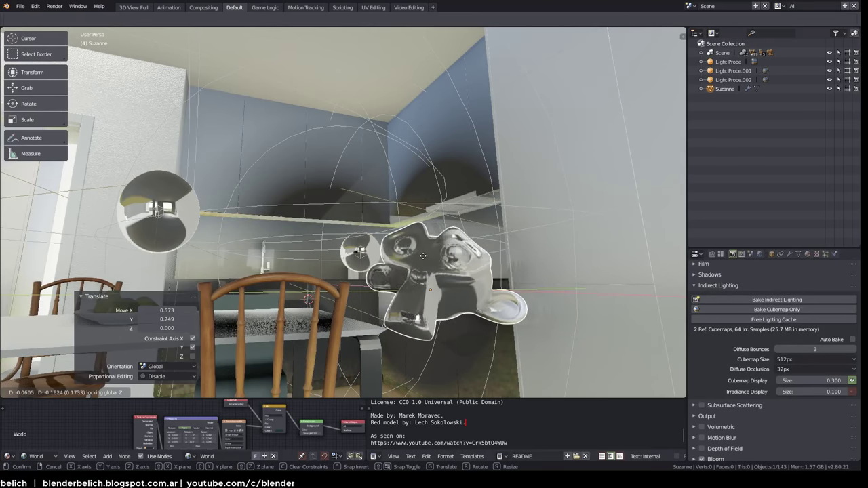
key("Escape")
mouse_move(468, 292)
middle_mouse_down()
mouse_move(426, 329)
mouse_move(434, 352)
middle_mouse_up()
Move Suzanne to the table's front edge at the same height and rotate it about 3°
key("g")
key("shift+z")
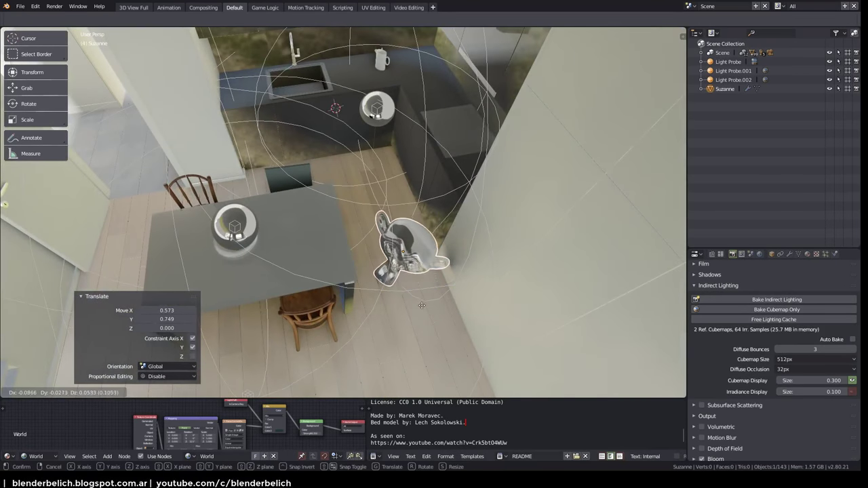
left_click(304, 276)
middle_click_drag(304, 277, 425, 236)
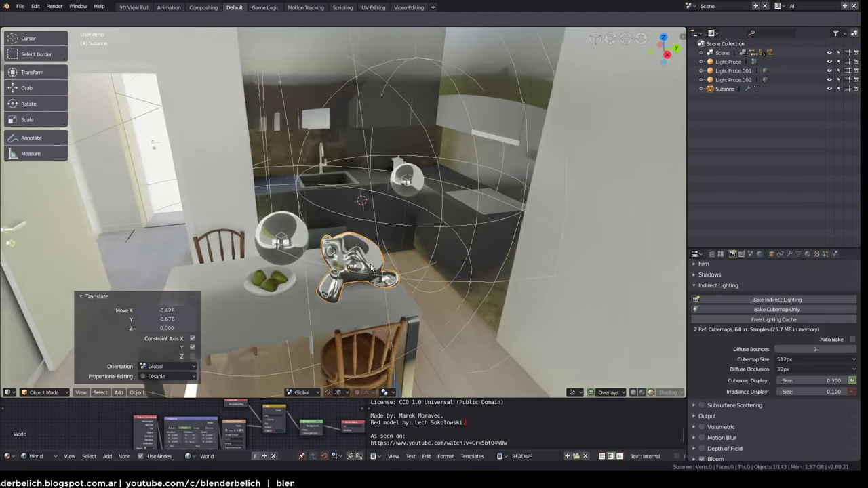
key("r")
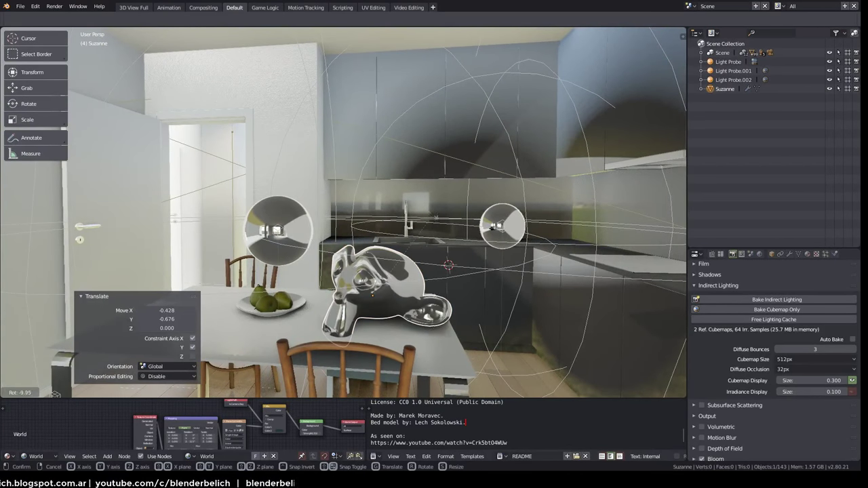
left_click(407, 267)
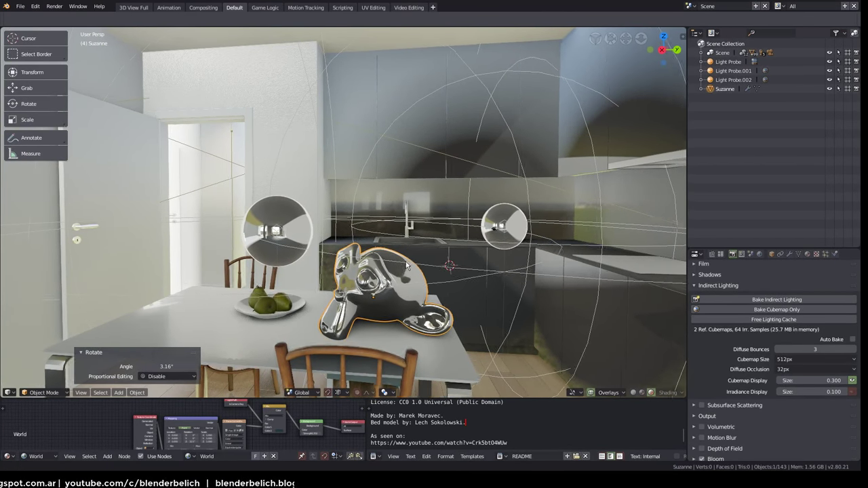
Zoom and orbit around Suzanne, the pears and the probe sphere to inspect reflections
scroll(407, 267, "up", 2)
scroll(406, 244, "up", 1)
scroll(405, 220, "up", 2)
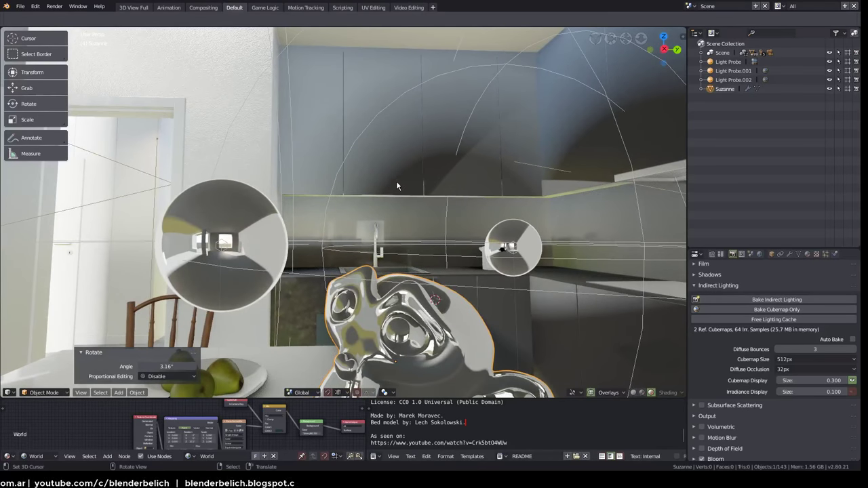
middle_click_drag(397, 184, 384, 249)
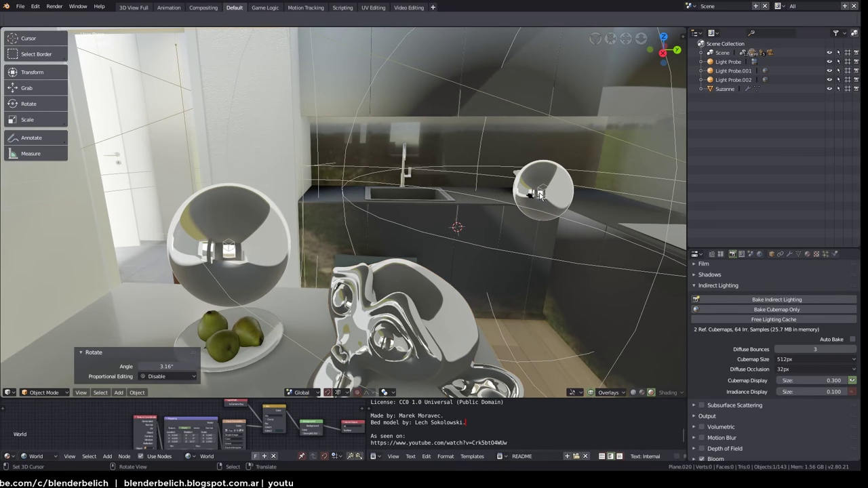
scroll(428, 248, "up", 2)
scroll(430, 234, "up", 2)
scroll(407, 231, "up", 2)
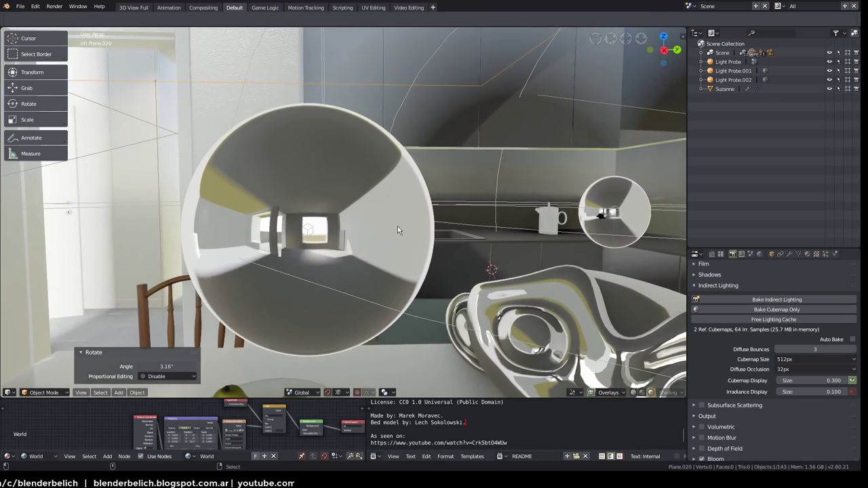
middle_click_drag(382, 261, 408, 183)
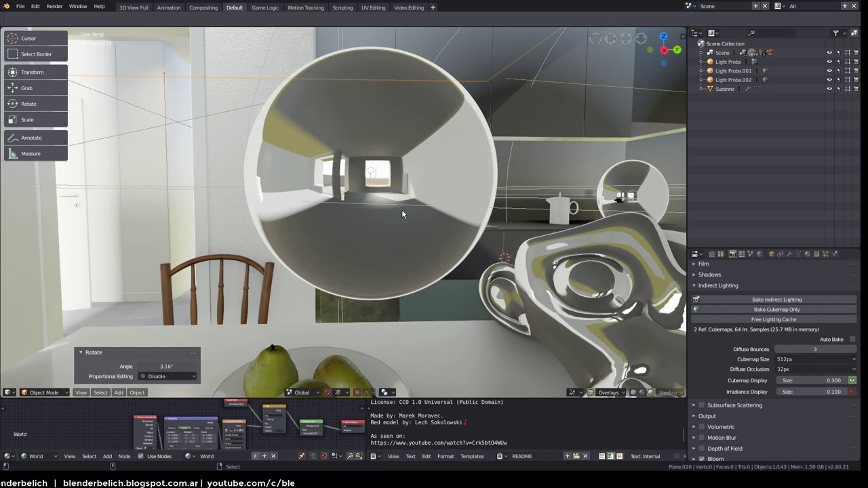
mouse_move(401, 214)
middle_mouse_down()
mouse_move(374, 262)
mouse_move(368, 209)
mouse_move(439, 177)
mouse_move(338, 256)
mouse_move(347, 260)
middle_mouse_up()
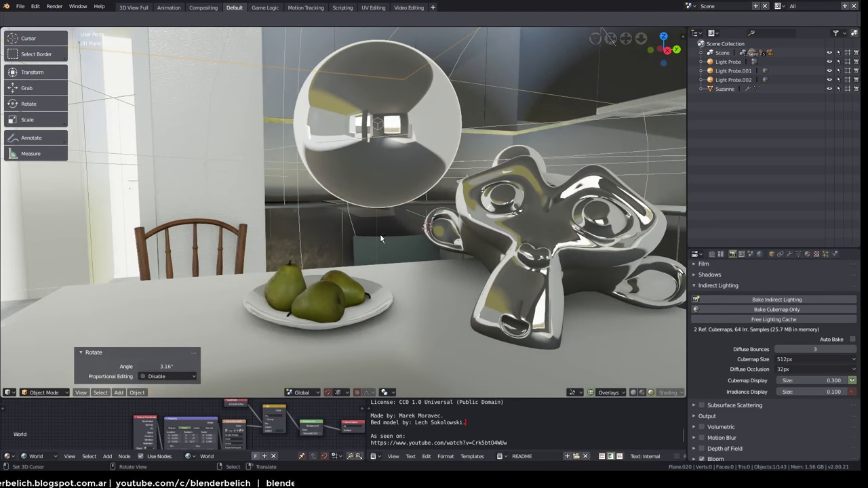
middle_click_drag(534, 205, 519, 209)
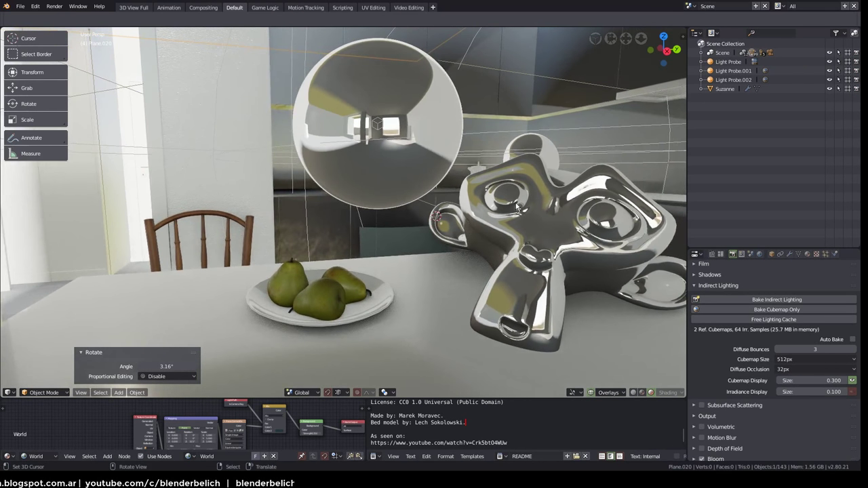
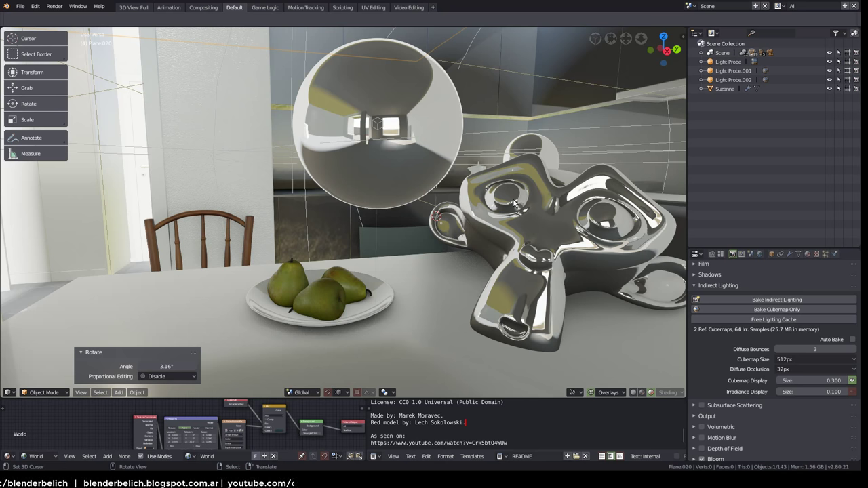
Expand Scene in the Outliner and pick the Windows collection
middle_click_drag(514, 206, 488, 210)
key("shift+a")
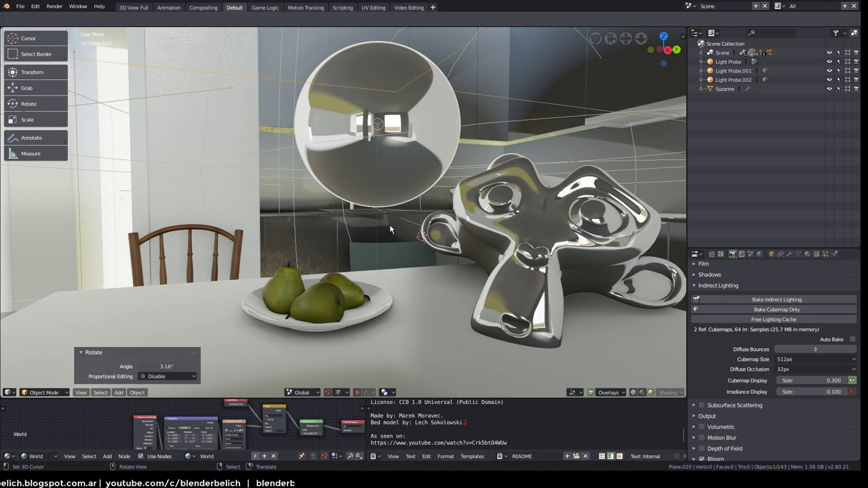
left_click(701, 53)
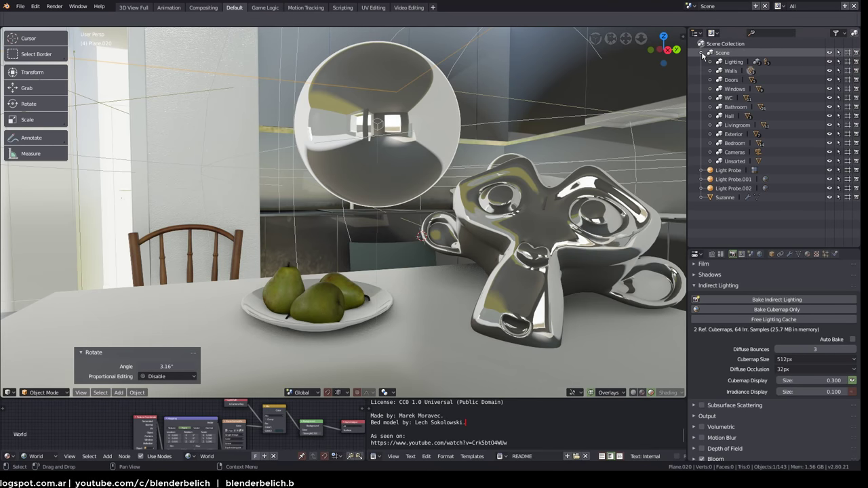
left_click(735, 89)
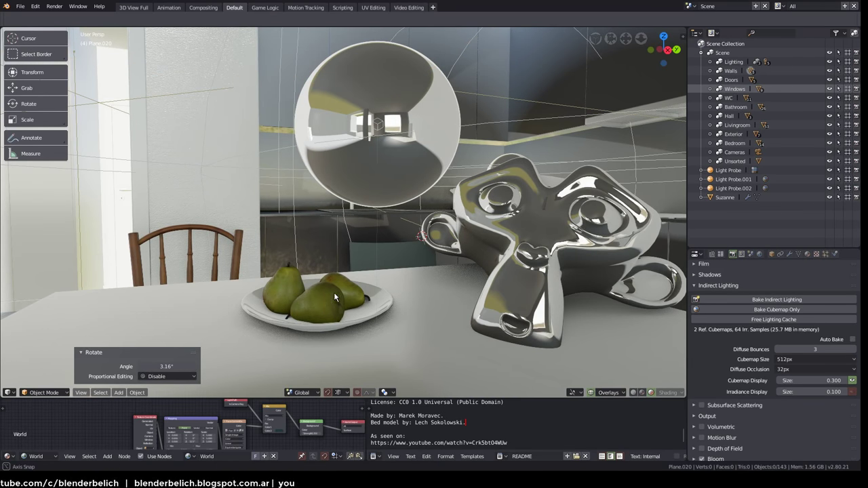
Select the Windows objects, toggle Edit Mode in and out, and deselect everything
scroll(334, 291, "down", 3)
key("a")
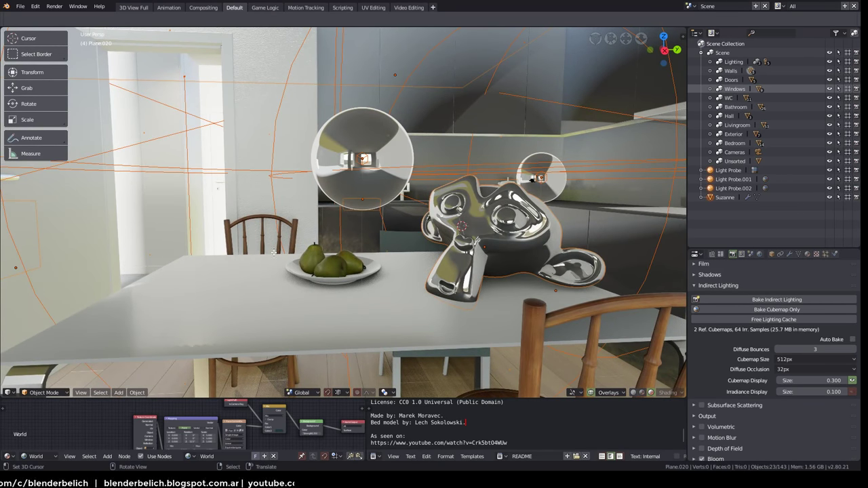
key("Tab")
key("Tab")
key("alt+a")
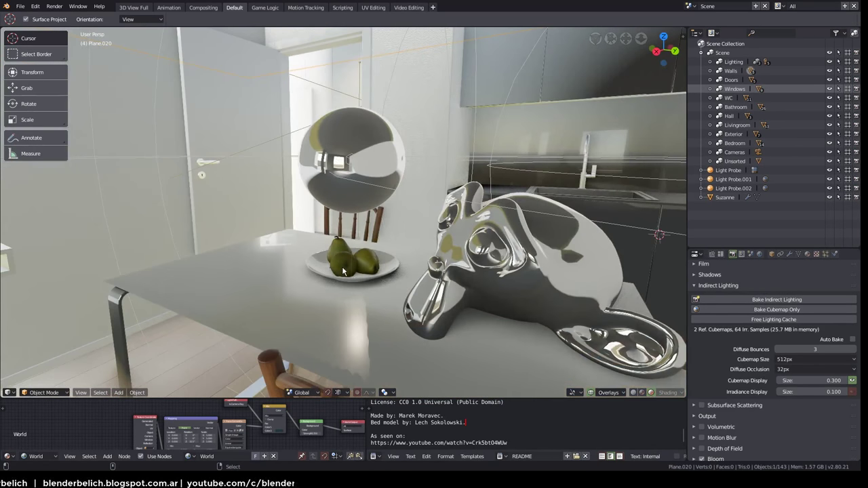
Expand the Livingroom collection and orbit to a low, close view of the table
left_click(710, 125)
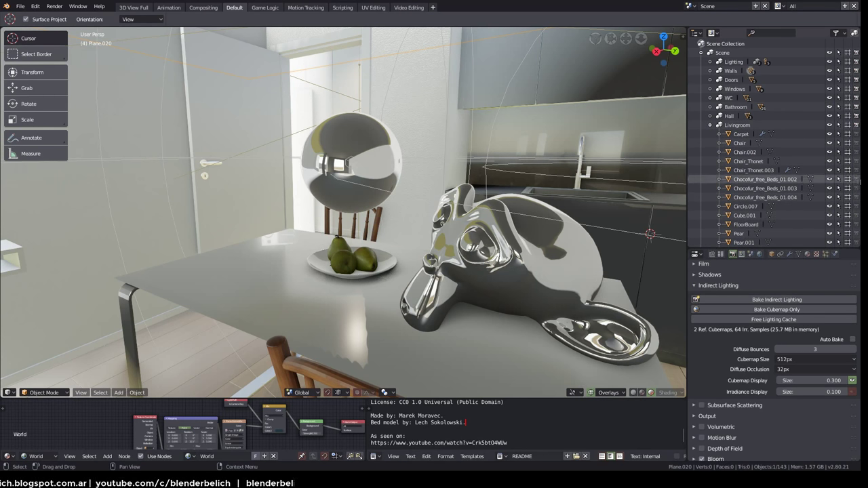
mouse_move(572, 306)
middle_mouse_down()
mouse_move(554, 309)
mouse_move(557, 302)
mouse_move(569, 327)
mouse_move(570, 307)
mouse_move(659, 265)
middle_mouse_up()
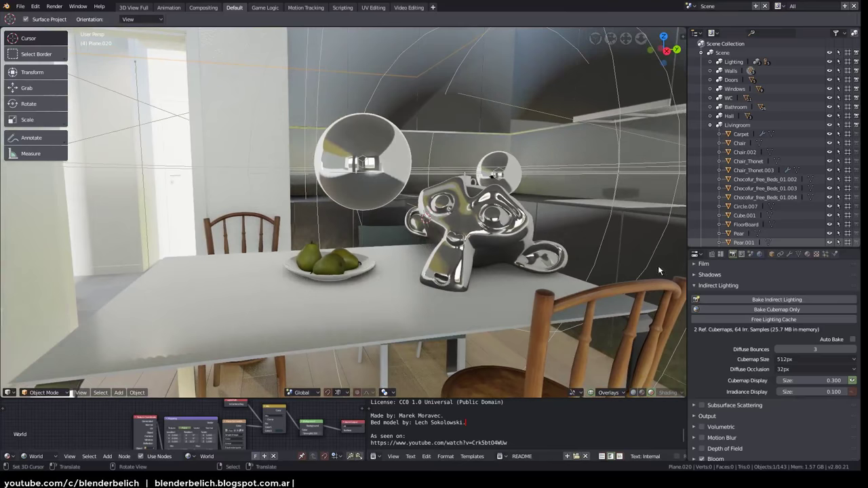
middle_click_drag(387, 233, 363, 251)
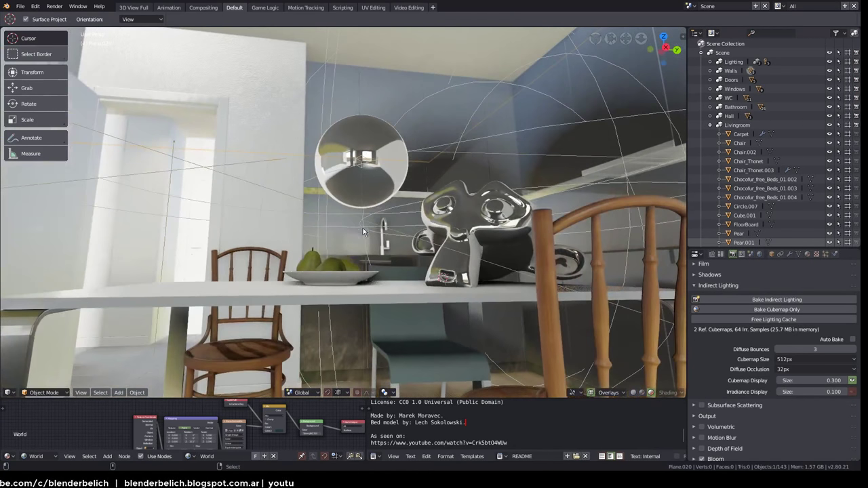
right_click(352, 256)
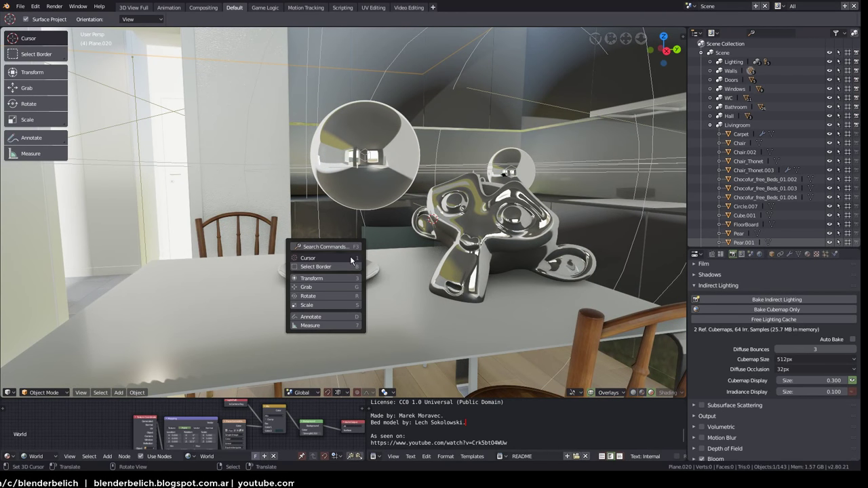
key("F3")
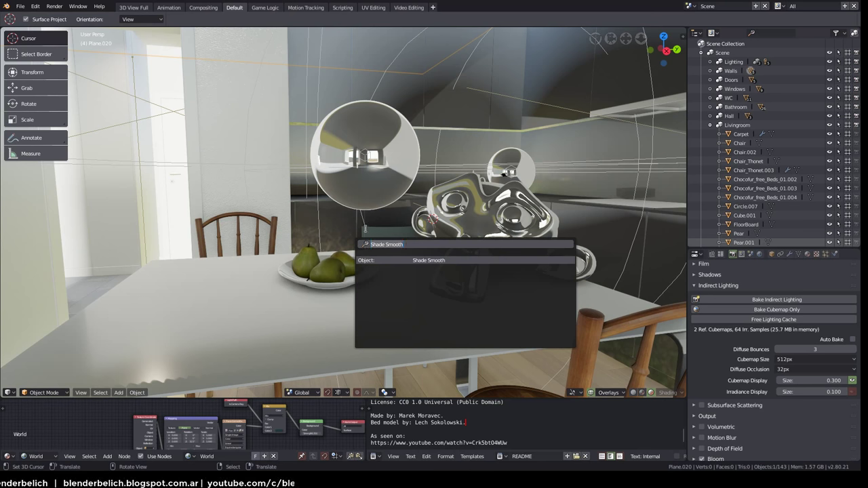
key("BackSpace")
key("BackSpace")
key("BackSpace")
type("restri")
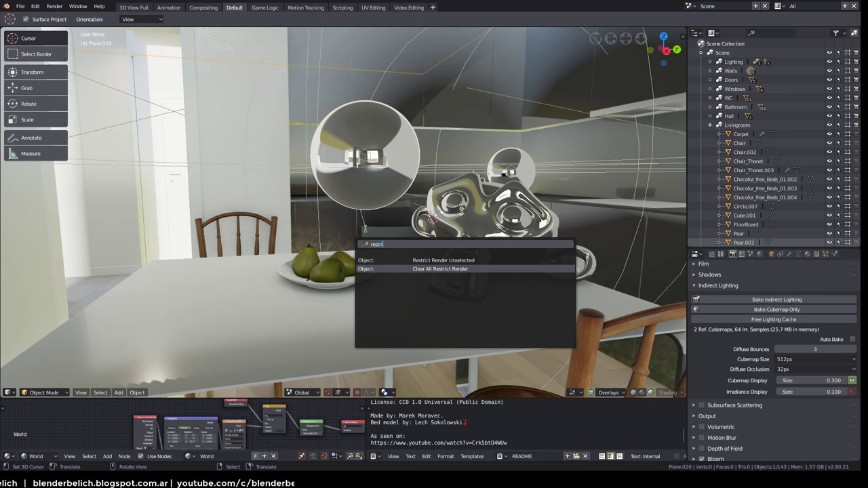
key("Return")
middle_click_drag(365, 261, 394, 244)
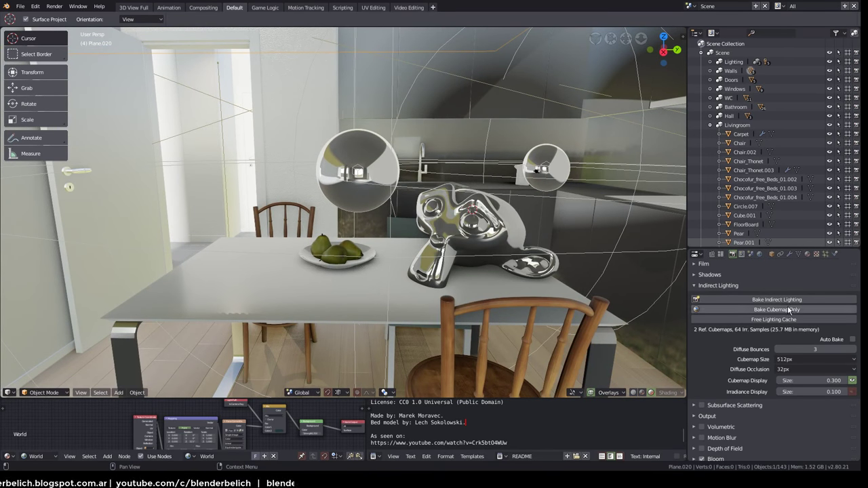
Bake the reflection cubemaps only, then pull back to see the room, table and chairs
left_click(785, 311)
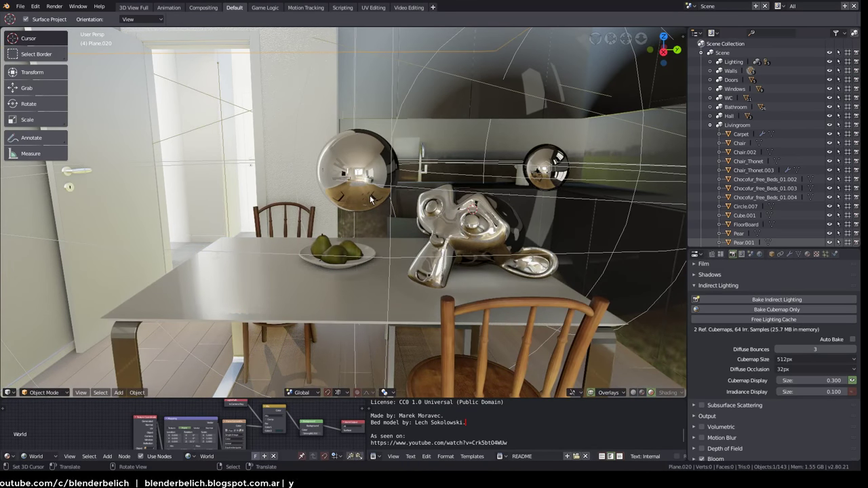
mouse_move(370, 195)
middle_mouse_down()
mouse_move(412, 279)
mouse_move(407, 316)
mouse_move(406, 266)
mouse_move(420, 279)
mouse_move(391, 255)
middle_mouse_up()
scroll(391, 256, "up", 4)
scroll(407, 217, "up", 1)
scroll(417, 188, "up", 3)
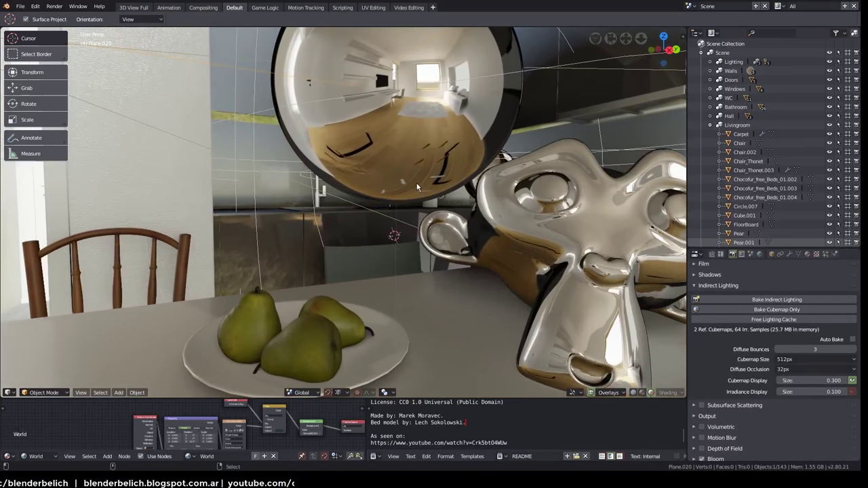
mouse_move(417, 188)
middle_mouse_down()
mouse_move(410, 173)
mouse_move(364, 307)
mouse_move(354, 271)
mouse_move(384, 289)
mouse_move(348, 164)
middle_mouse_up()
scroll(410, 173, "down", 5)
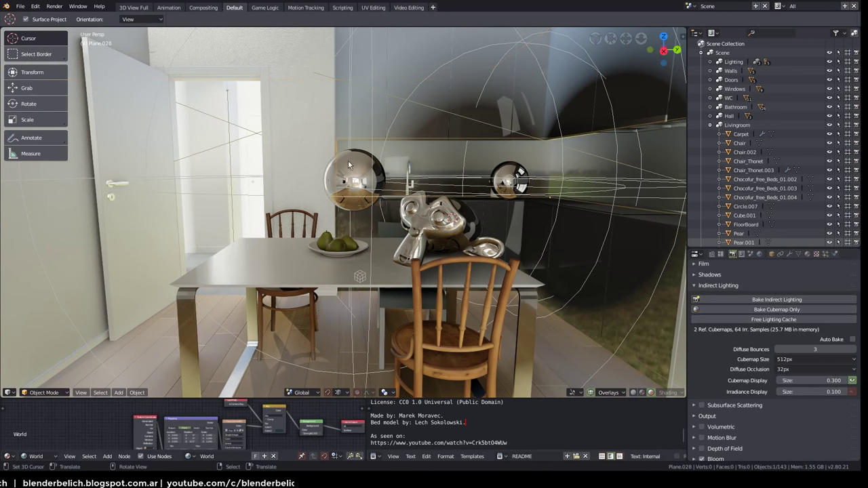
Select Light Probe.001 and lower its Clipping Start from 0.800 to 0.040
left_click(348, 164, "alt")
left_click(357, 178)
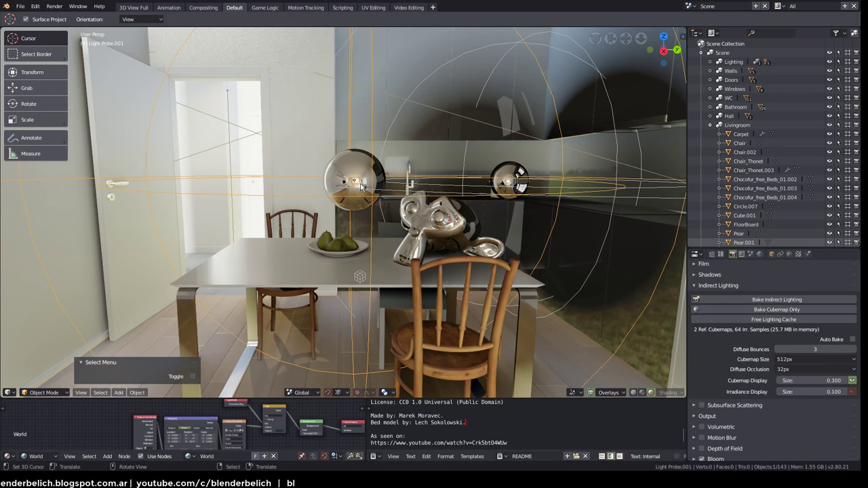
middle_click_drag(361, 186, 394, 197)
left_click(791, 255)
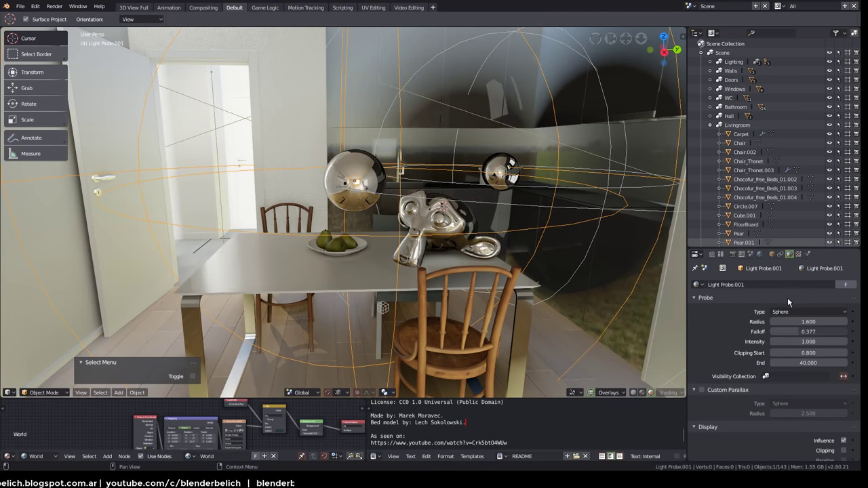
scroll(367, 222, "up", 5)
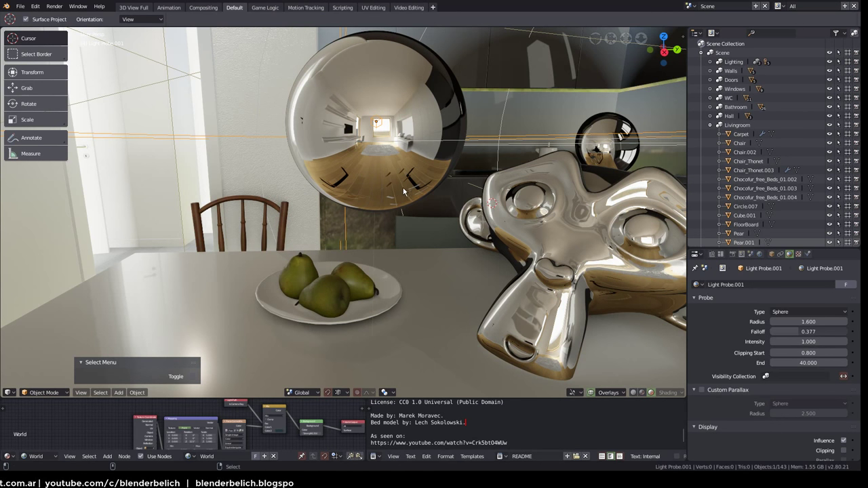
scroll(406, 169, "down", 4)
middle_click_drag(409, 243, 603, 315)
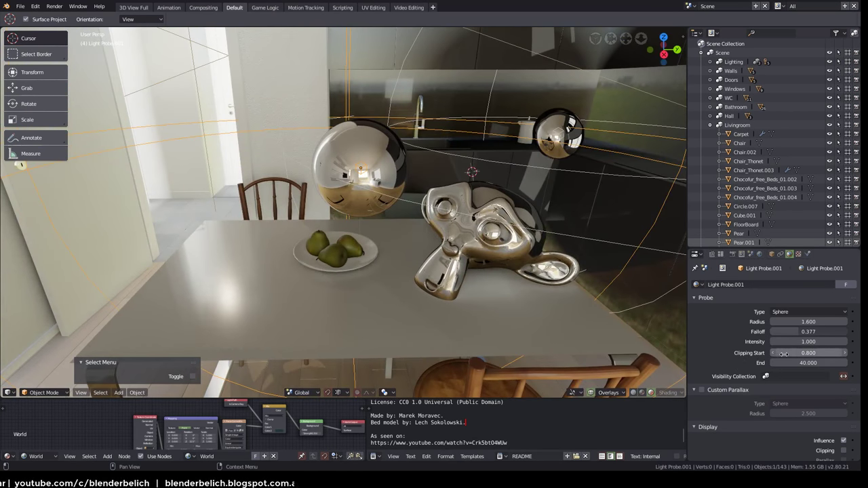
left_click_drag(809, 353, 781, 358)
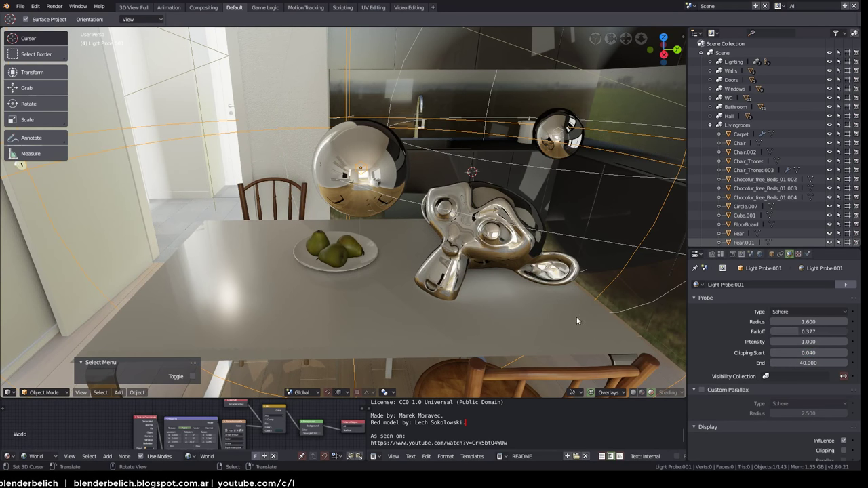
Raise Light Probe.001 by 0.221 along the Z axis
key("g")
key("z")
left_click(369, 109)
scroll(369, 109, "down", 3)
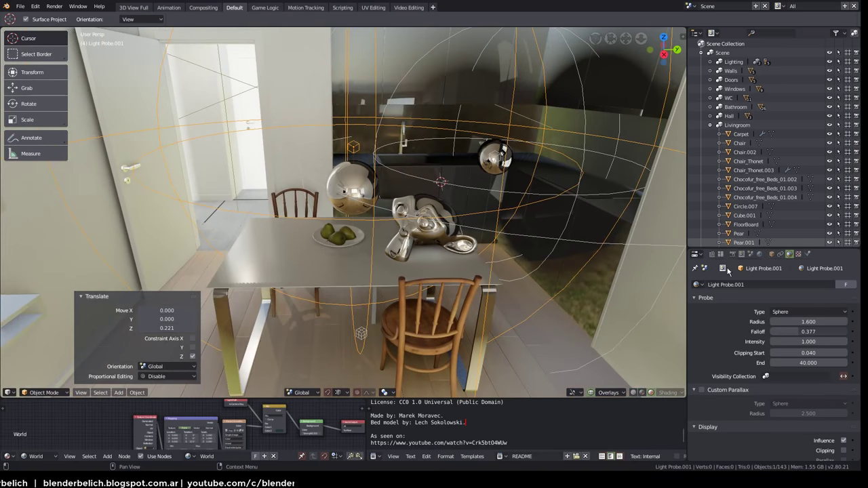
left_click(732, 254)
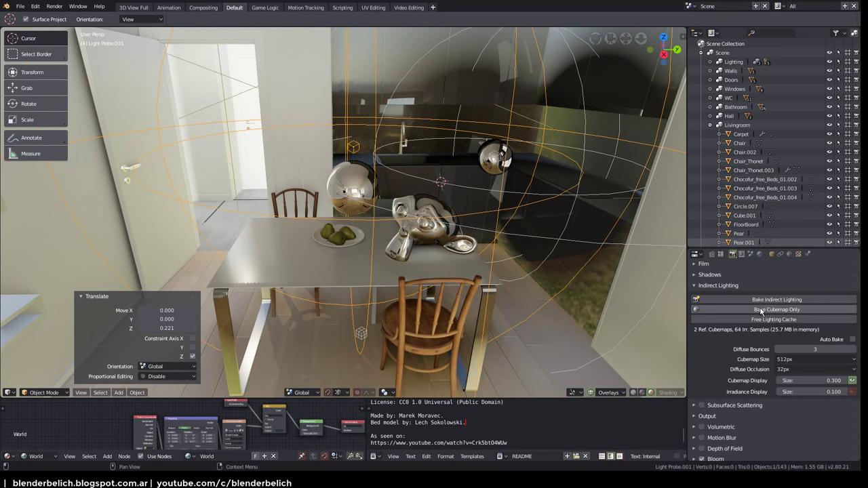
Re-bake the cubemaps only and zoom in on the moved probe's sphere reflections
left_click(702, 310)
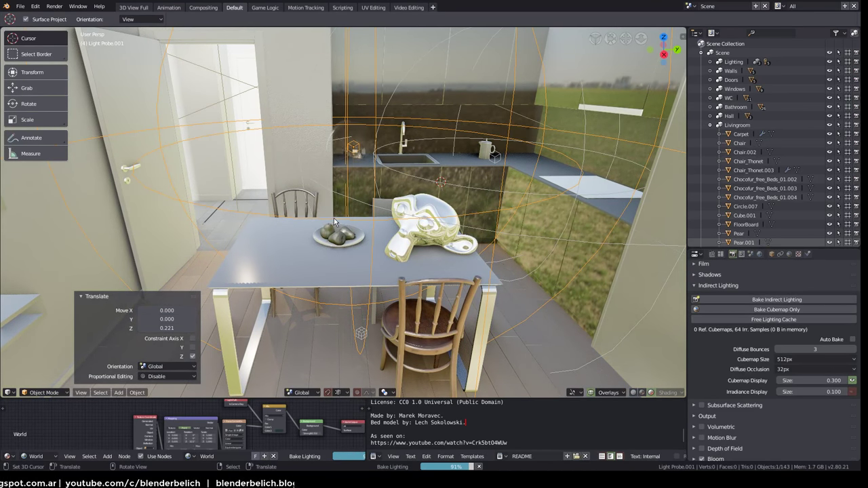
mouse_move(332, 219)
middle_mouse_down()
mouse_move(379, 167)
mouse_move(388, 227)
mouse_move(399, 184)
mouse_move(407, 194)
mouse_move(419, 175)
mouse_move(408, 167)
mouse_move(463, 169)
mouse_move(456, 203)
mouse_move(441, 209)
mouse_move(435, 251)
mouse_move(439, 218)
mouse_move(444, 229)
mouse_move(373, 109)
middle_mouse_up()
scroll(379, 167, "up", 3)
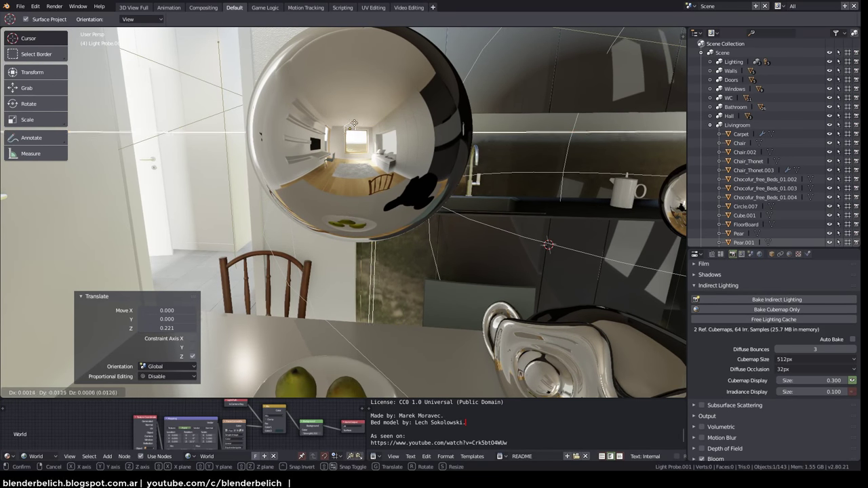
Add a reflection cubemap probe and orbit the kitchen toward the chrome Suzanne
middle_click_drag(370, 141, 368, 165)
key("shift+a")
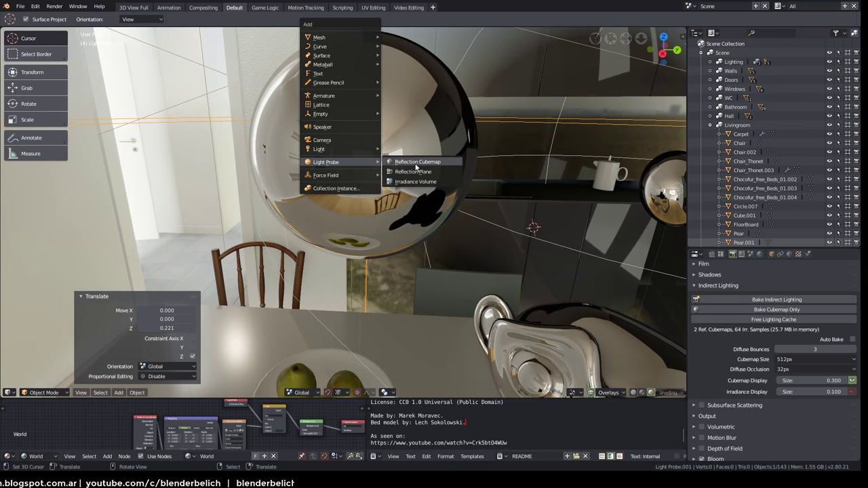
left_click(407, 162)
mouse_move(414, 162)
middle_mouse_down()
mouse_move(354, 127)
mouse_move(476, 301)
middle_mouse_up()
mouse_move(437, 257)
middle_mouse_down()
mouse_move(447, 300)
mouse_move(374, 222)
middle_mouse_up()
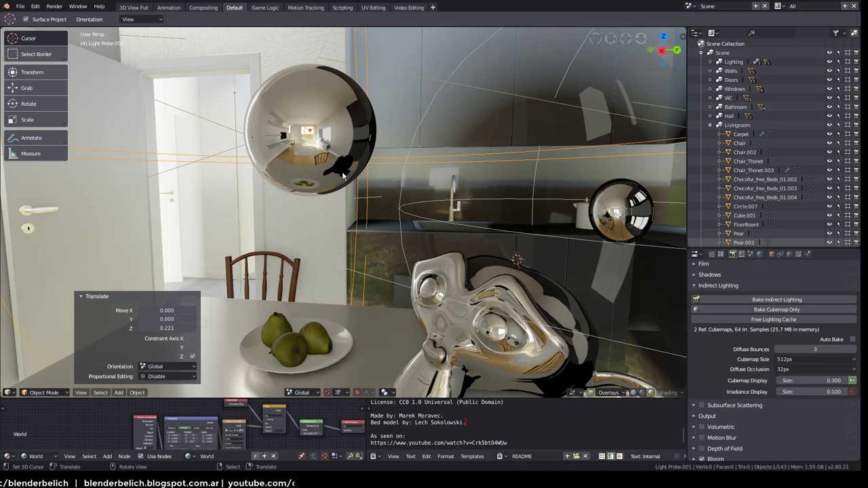
mouse_move(359, 207)
middle_mouse_down()
mouse_move(373, 235)
mouse_move(467, 163)
mouse_move(252, 207)
mouse_move(321, 208)
mouse_move(453, 279)
mouse_move(255, 265)
mouse_move(418, 291)
mouse_move(329, 277)
mouse_move(378, 264)
mouse_move(424, 217)
mouse_move(491, 199)
mouse_move(352, 257)
mouse_move(442, 252)
mouse_move(433, 267)
mouse_move(445, 247)
mouse_move(484, 301)
middle_mouse_up()
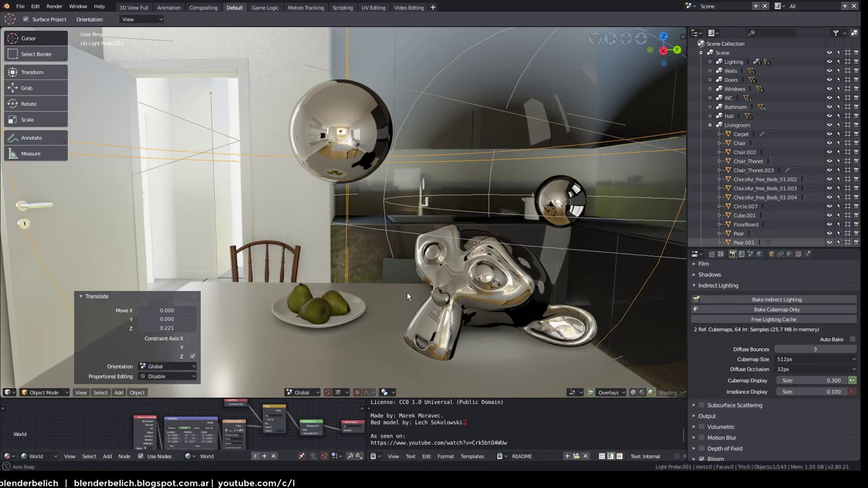
Move chrome Suzanne and the plate's pears out of Livingroom into new collection 'yyyyyyyYYY'
left_click(484, 301)
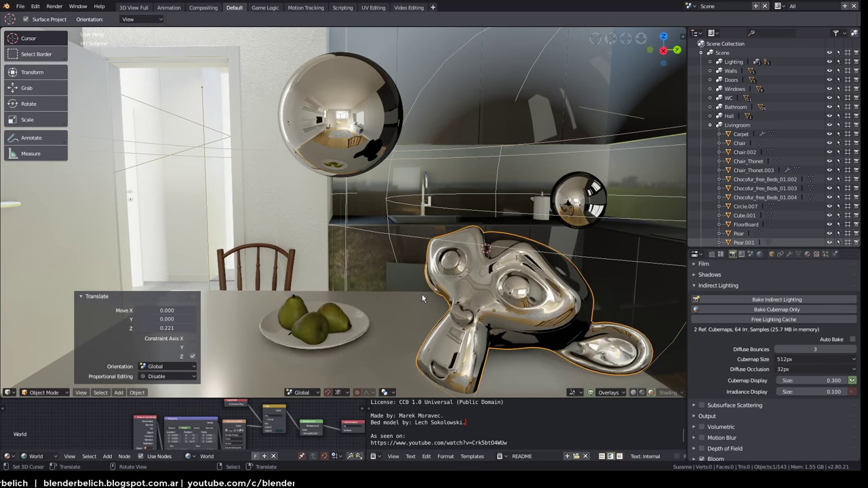
left_click(312, 330, "shift")
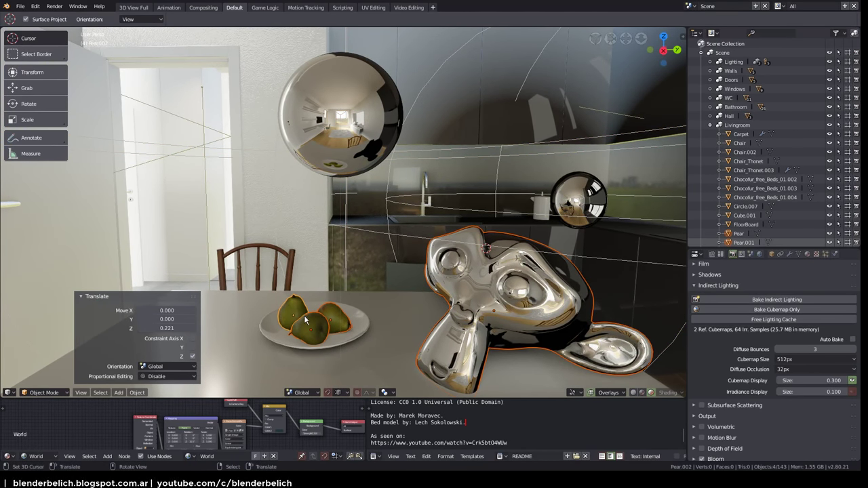
key("m")
left_click(290, 343)
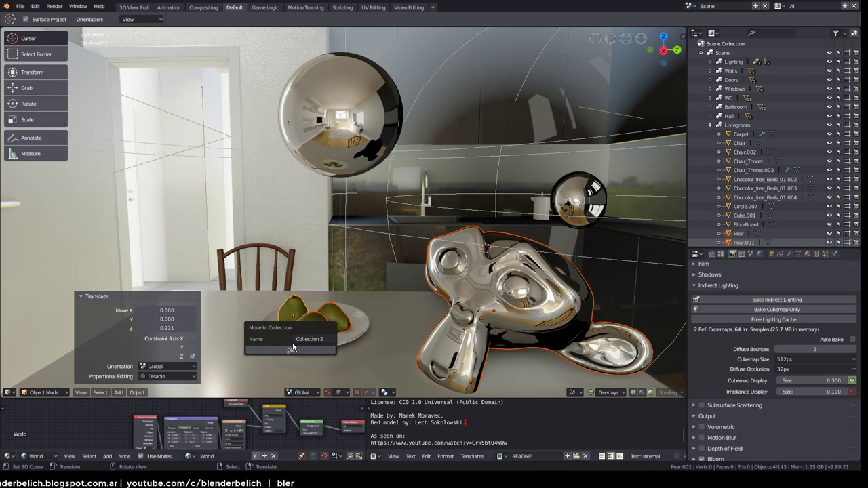
left_click(322, 338)
type("Nobakeable")
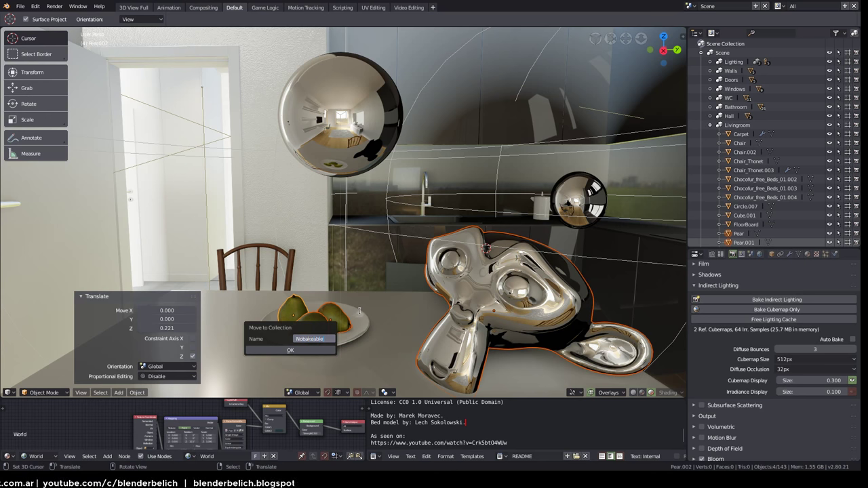
key("Return")
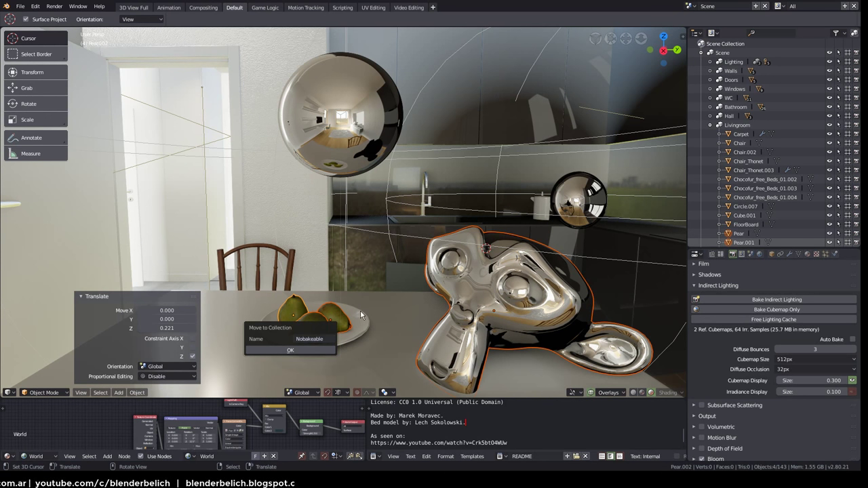
left_click(325, 338)
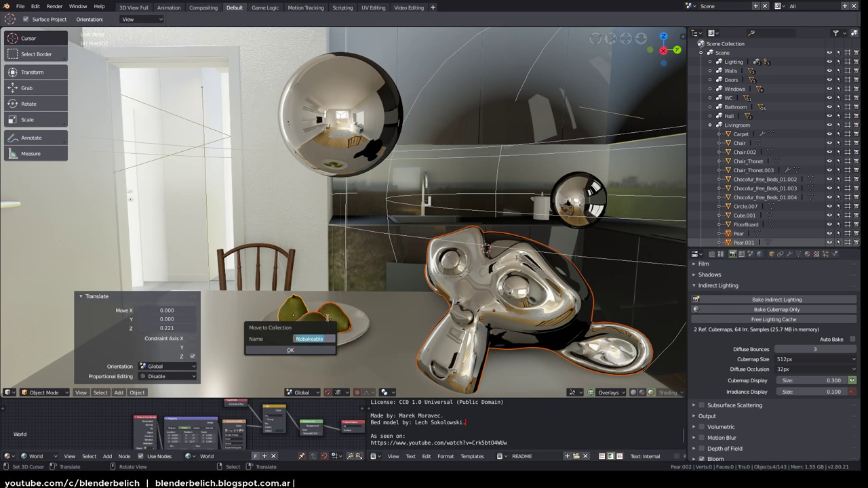
type("yyyyyyyyyy")
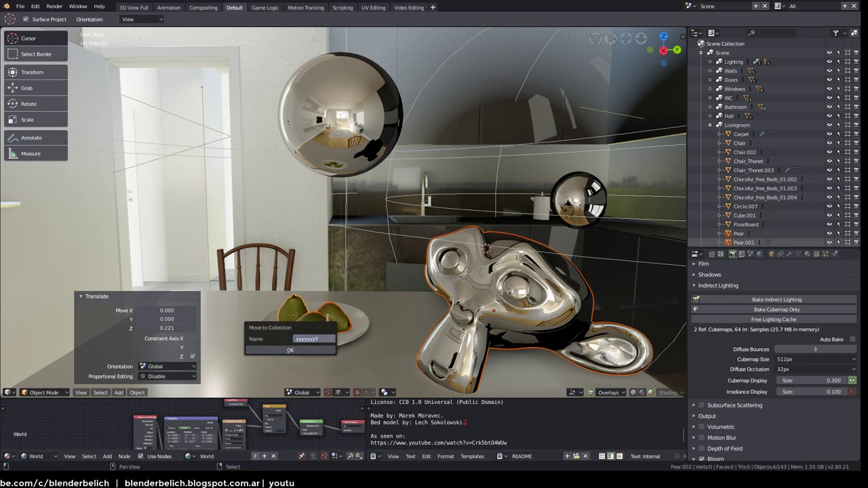
key("Return")
left_click(290, 351)
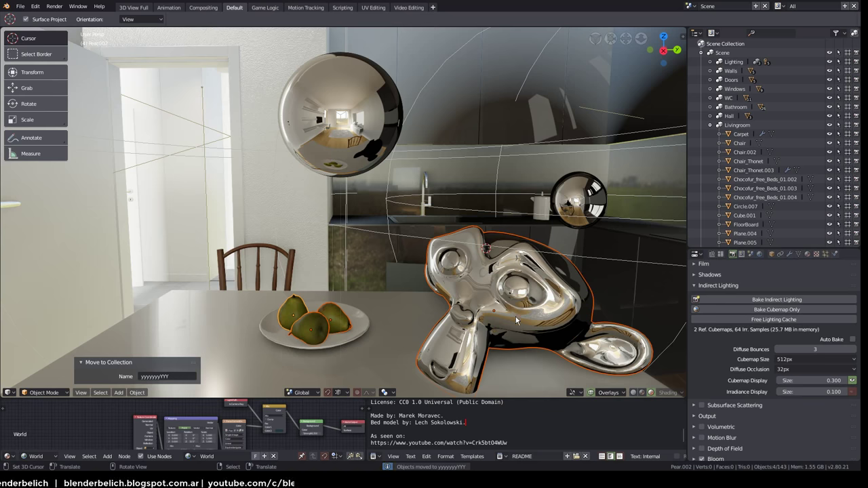
Select Light Probe.001, then all light probes via Select Grouped by Type
left_click(341, 119)
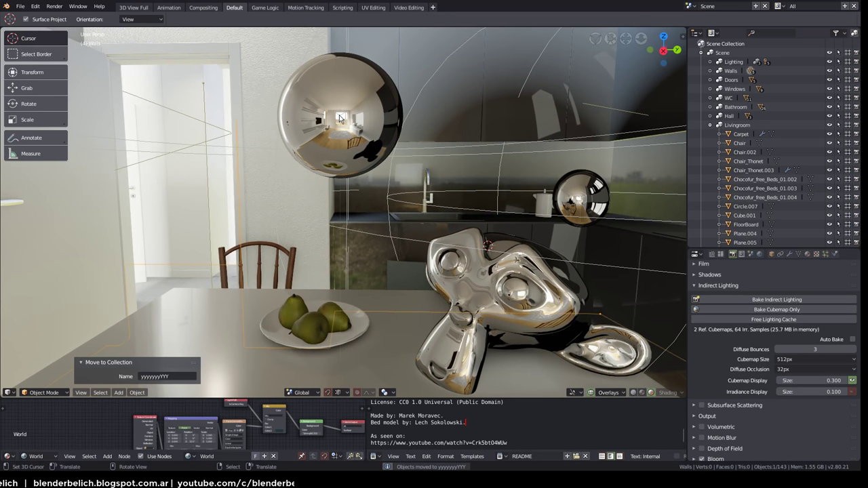
left_click(341, 119, "alt")
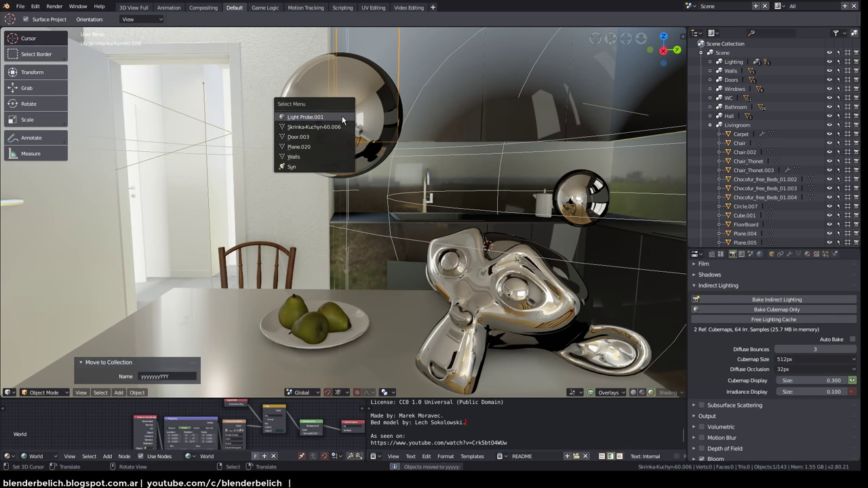
left_click(342, 119)
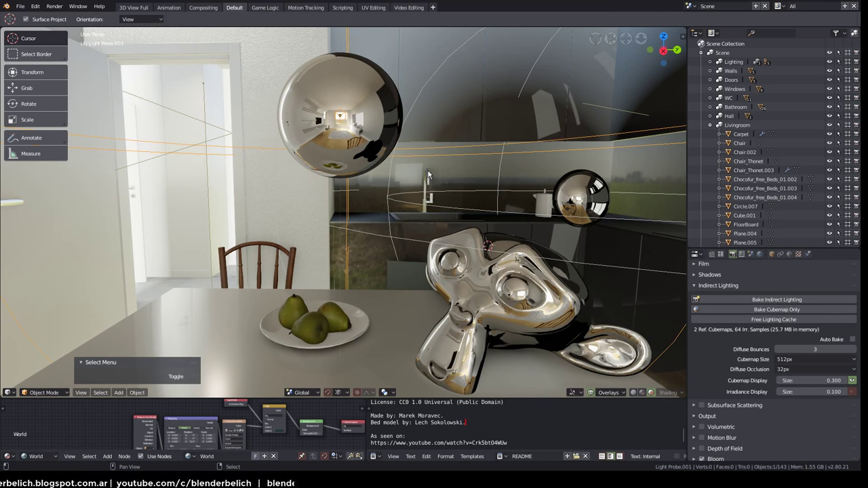
key("shift+g")
left_click(424, 171)
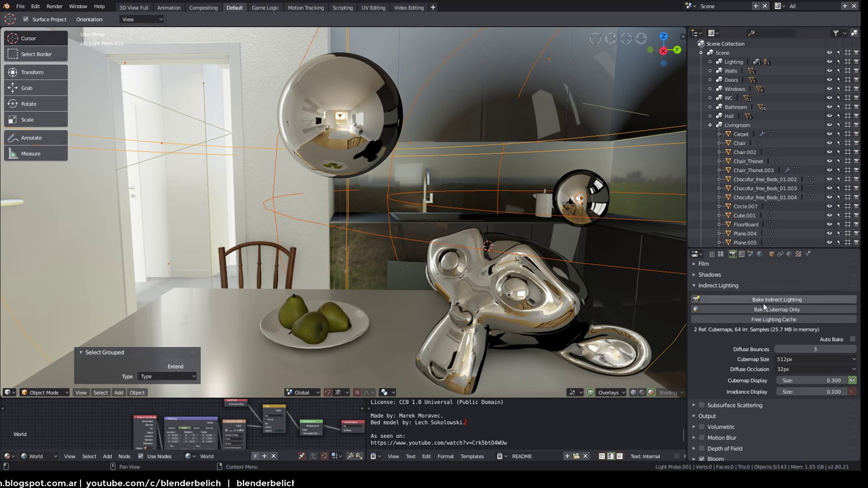
Set Light Probe.001's Visibility Collection to yyyyyyyYYY
left_click(788, 254)
scroll(740, 366, "down", 1)
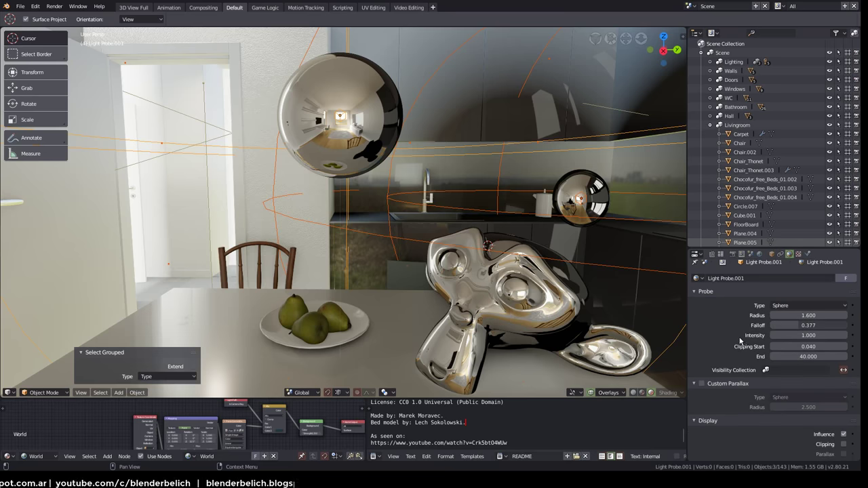
left_click(793, 371)
type("yy")
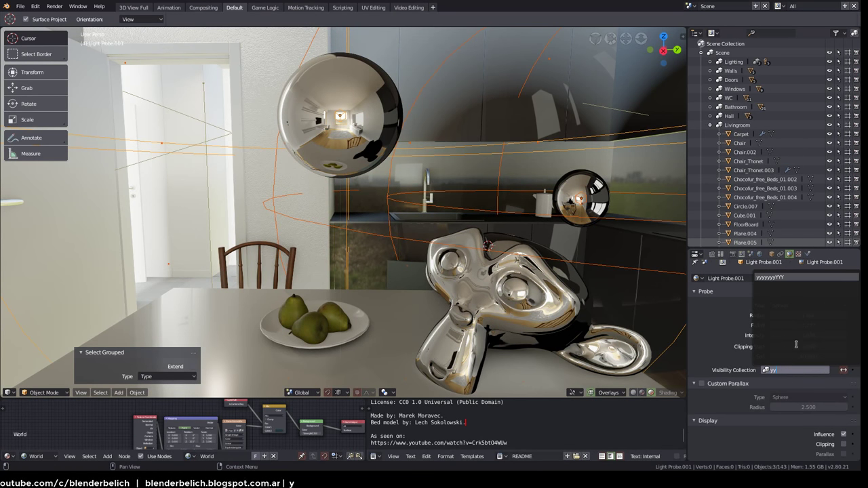
left_click(791, 277)
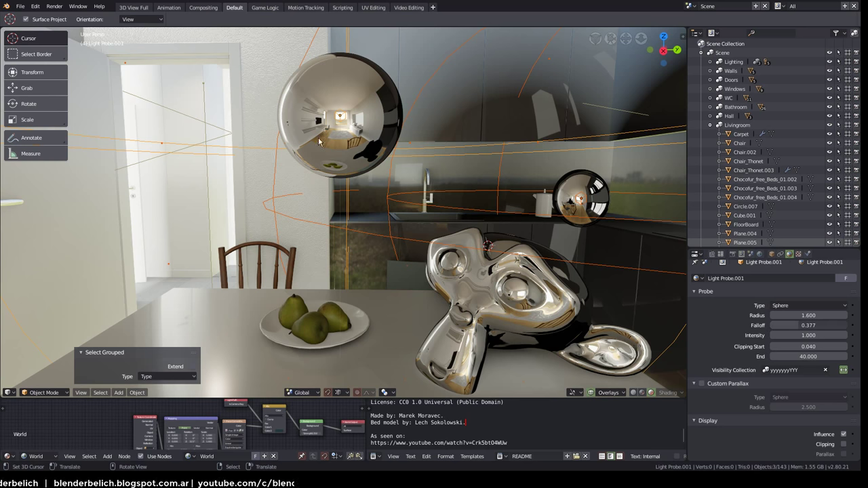
Rebake the reflection cubemaps only and zoom in on Suzanne to inspect its reflections
left_click(735, 257)
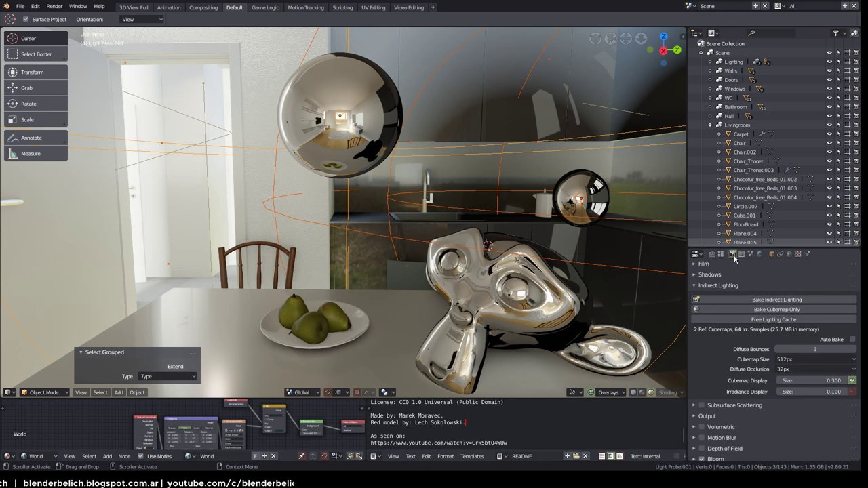
left_click(761, 311)
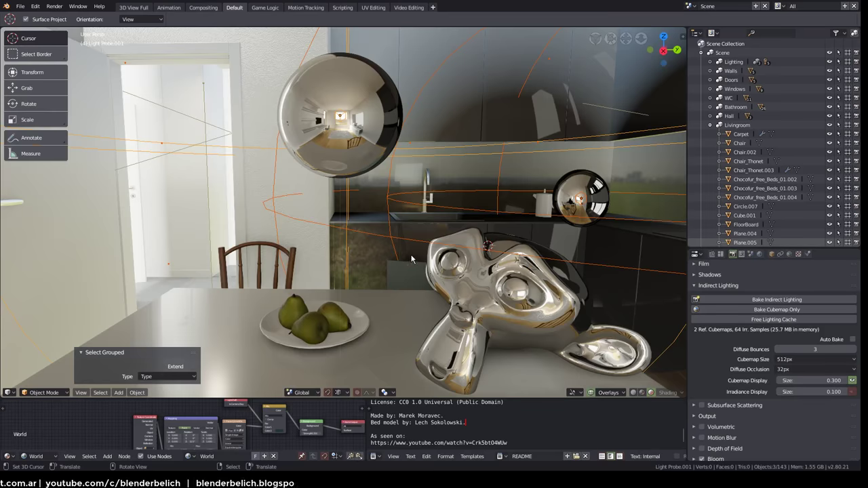
middle_click_drag(411, 258, 379, 232)
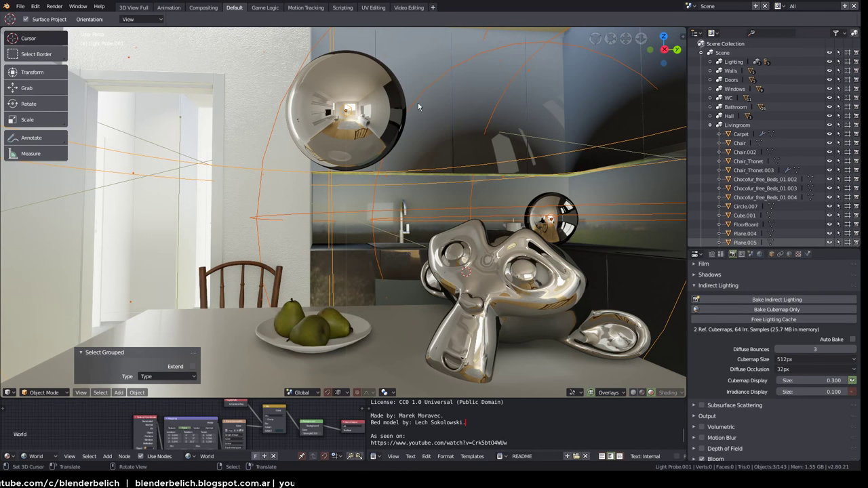
mouse_move(376, 110)
middle_mouse_down()
mouse_move(474, 182)
mouse_move(450, 251)
middle_mouse_up()
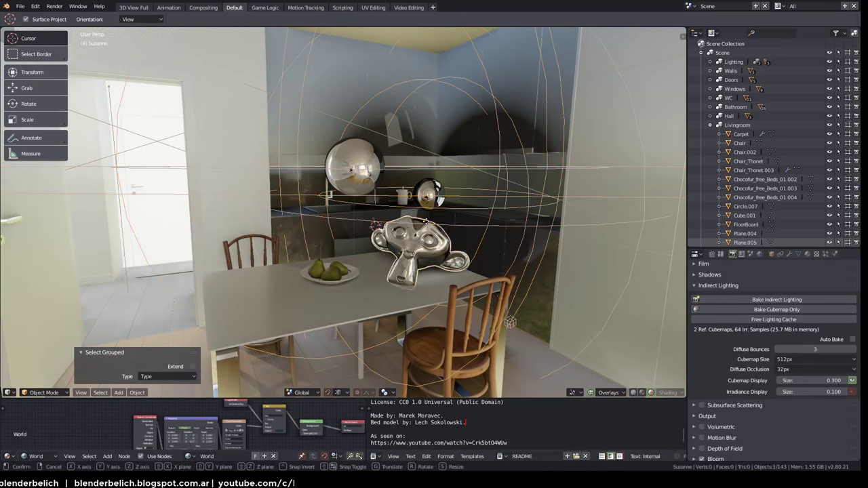
key("Escape")
left_click(390, 216)
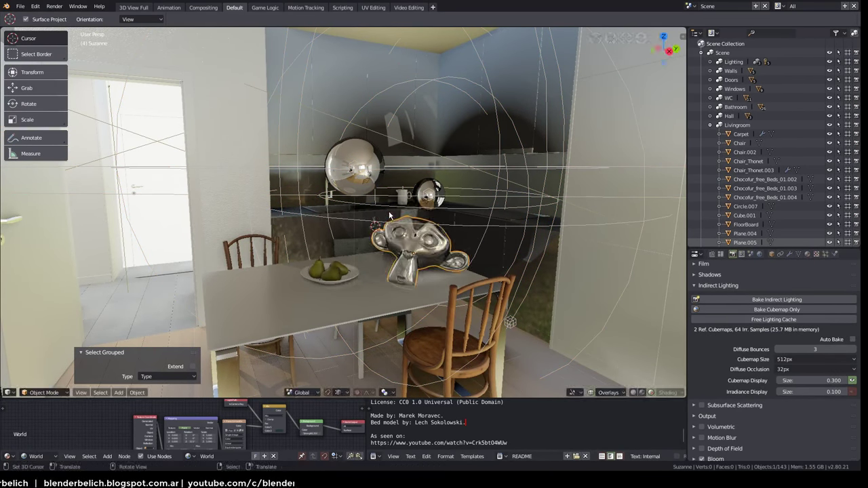
scroll(389, 216, "up", 1)
scroll(389, 215, "up", 1)
scroll(380, 214, "up", 2)
scroll(369, 212, "up", 2)
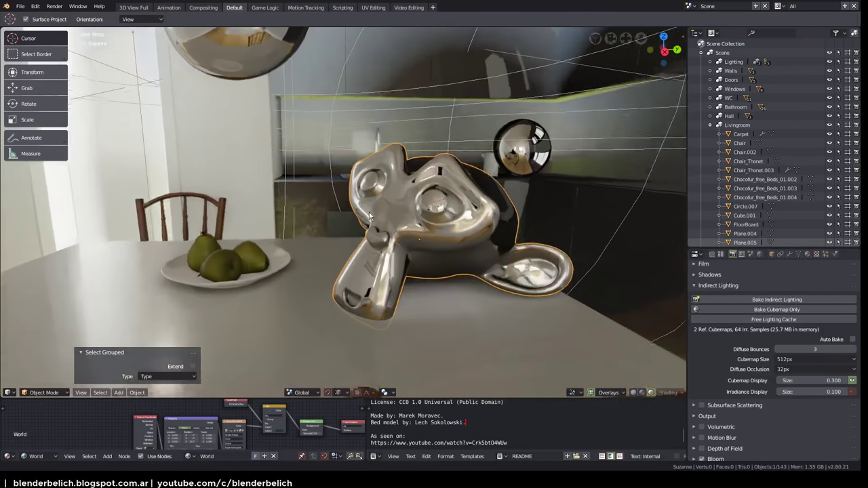
middle_click_drag(369, 212, 424, 277)
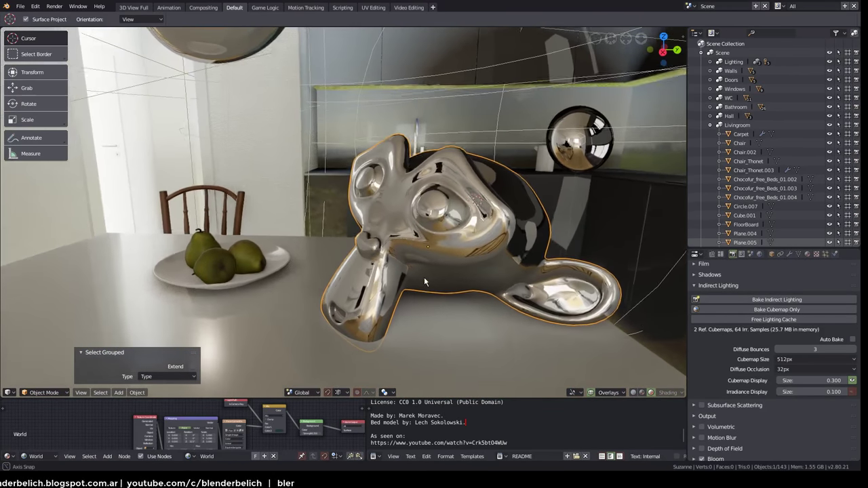
scroll(705, 433, "down", 2)
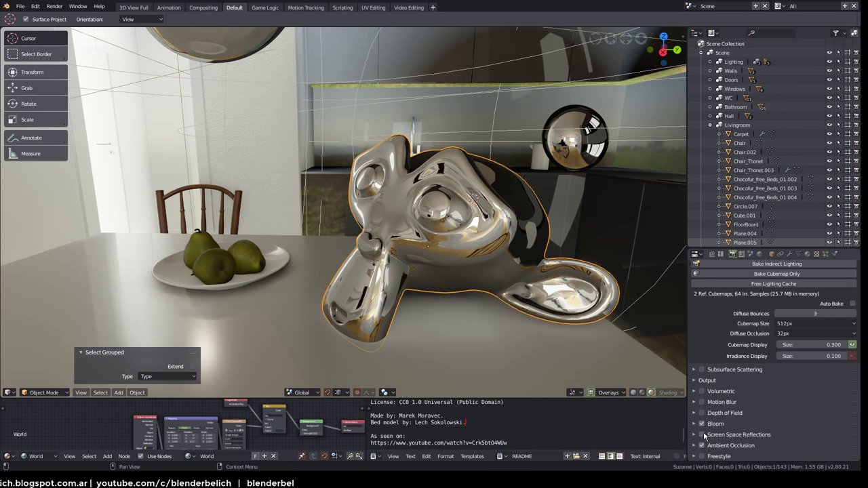
Turn on Screen Space Reflections and toggle it off and on to compare Suzanne
left_click(702, 435)
scroll(445, 294, "down", 3)
scroll(447, 237, "down", 3)
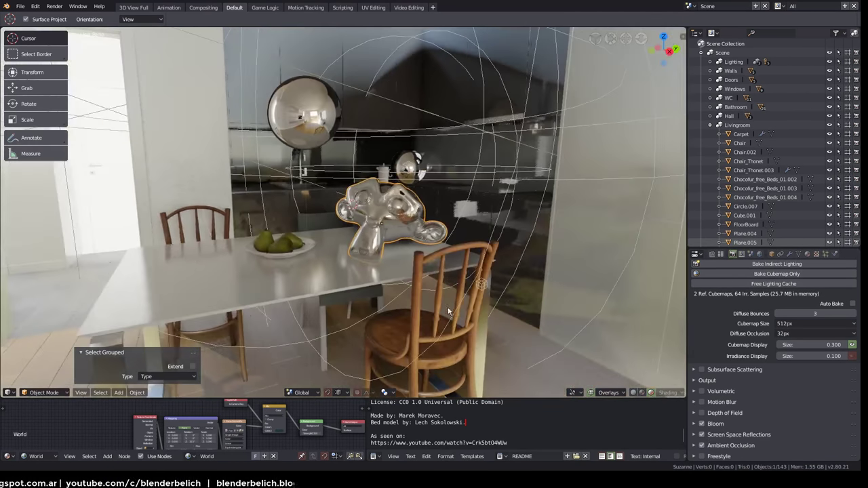
scroll(462, 298, "down", 3)
scroll(416, 306, "down", 2)
scroll(416, 307, "up", 3)
scroll(416, 307, "up", 2)
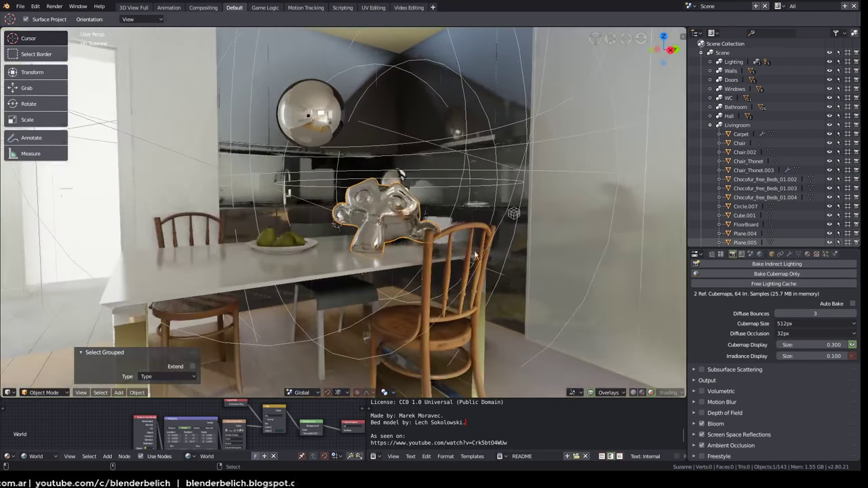
scroll(417, 306, "up", 2)
mouse_move(416, 307)
middle_mouse_down()
mouse_move(415, 243)
mouse_move(463, 239)
mouse_move(646, 323)
mouse_move(539, 300)
mouse_move(613, 280)
middle_mouse_up()
left_click(702, 434)
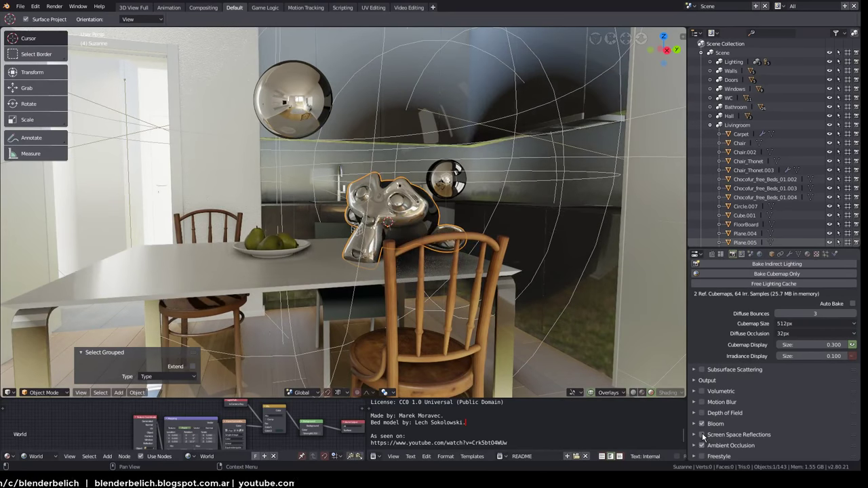
left_click(702, 435)
mouse_move(663, 401)
middle_mouse_down()
mouse_move(521, 237)
mouse_move(649, 246)
mouse_move(598, 277)
mouse_move(479, 296)
mouse_move(492, 301)
mouse_move(477, 273)
mouse_move(516, 275)
mouse_move(400, 304)
mouse_move(483, 283)
middle_mouse_up()
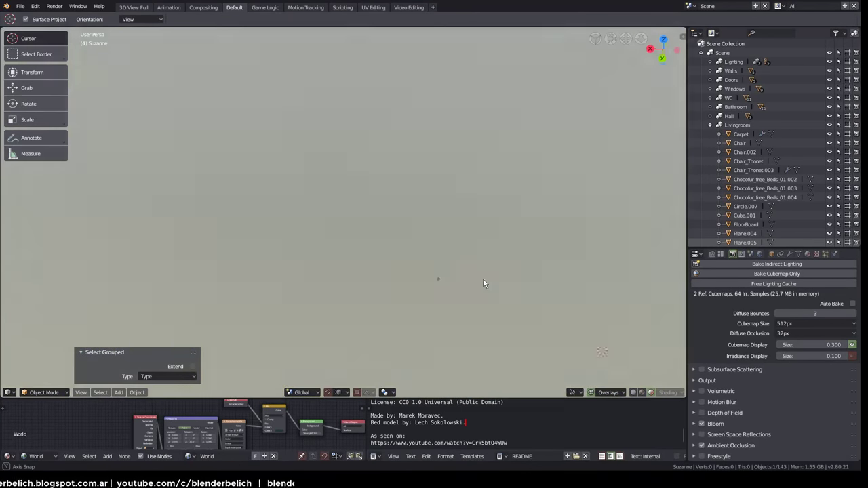
Select Light Probe.001, frame it, and switch to wireframe shading
mouse_move(512, 234)
middle_mouse_down()
mouse_move(548, 254)
mouse_move(539, 254)
mouse_move(478, 172)
middle_mouse_up()
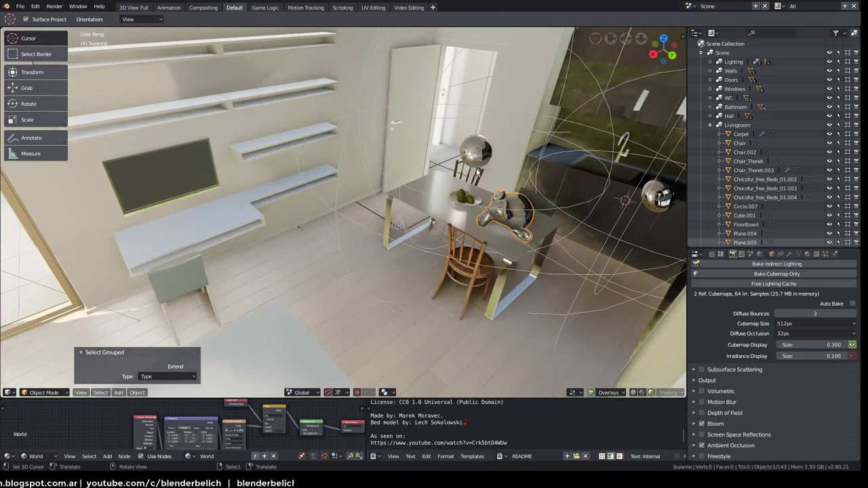
left_click(473, 155, "alt")
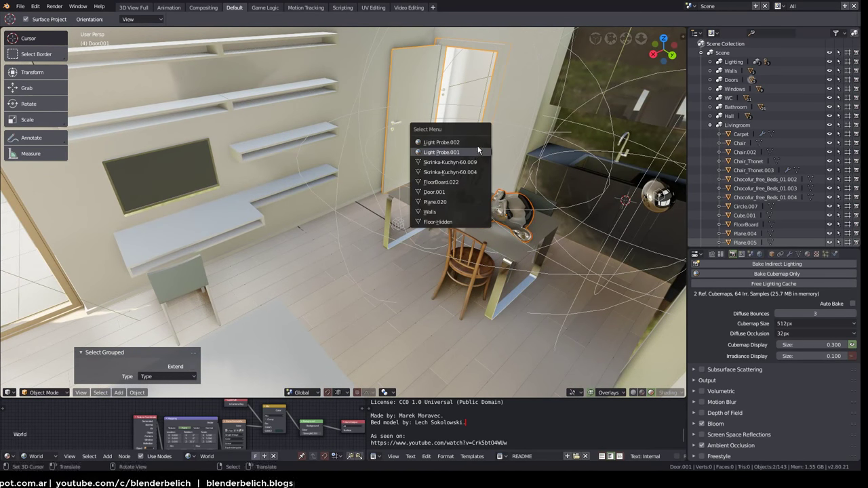
left_click(476, 154)
key("KP_Decimal")
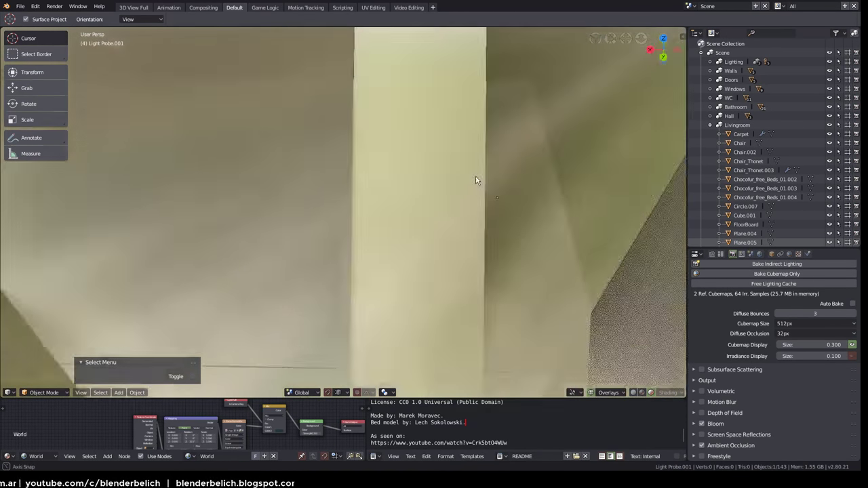
mouse_move(475, 178)
middle_mouse_down()
mouse_move(456, 325)
mouse_move(496, 216)
mouse_move(401, 228)
mouse_move(437, 265)
mouse_move(437, 235)
middle_mouse_up()
scroll(417, 233, "down", 3)
key("shift+z")
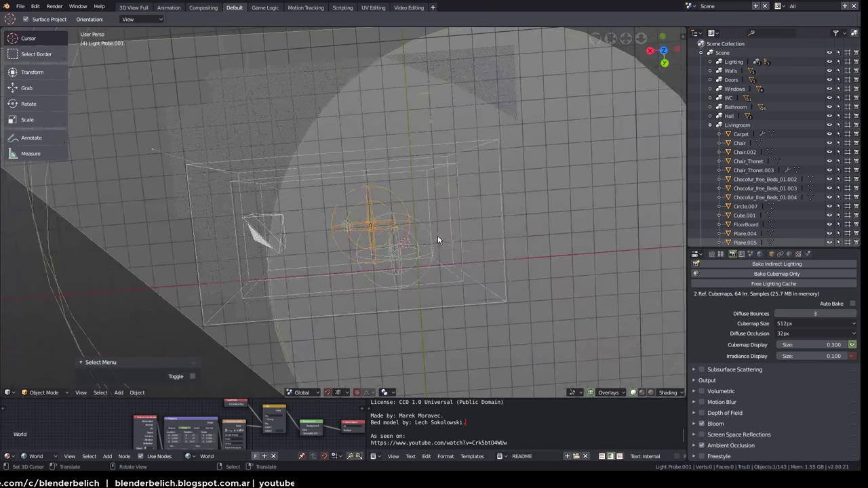
Duplicate the probe to the left and scale the copy to 2.801
key("shift+d")
left_click(361, 237)
key("s")
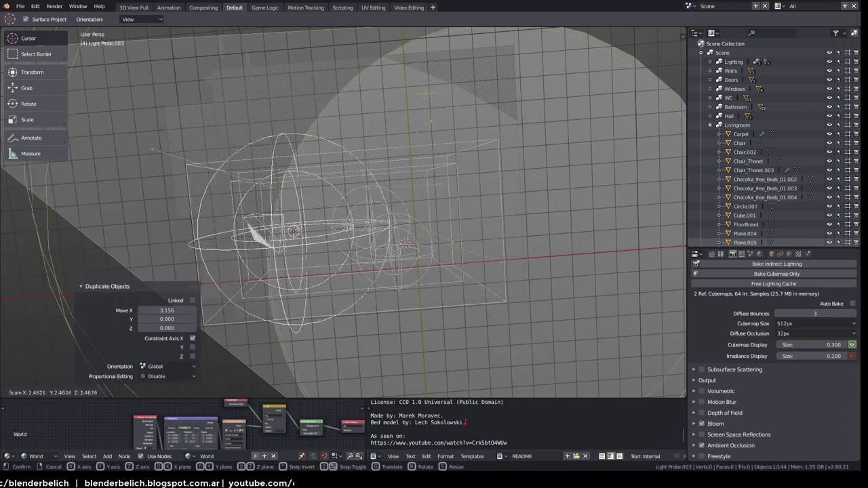
left_click(438, 213)
mouse_move(439, 213)
middle_mouse_down()
mouse_move(387, 173)
mouse_move(369, 218)
middle_mouse_up()
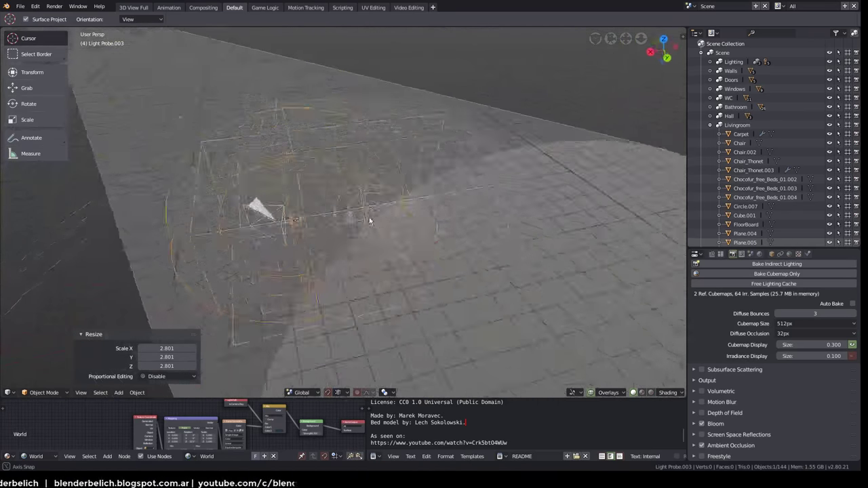
Rescale Light Probe.001 to 2.476
left_click(369, 217)
left_click(369, 217, "alt")
left_click(372, 215)
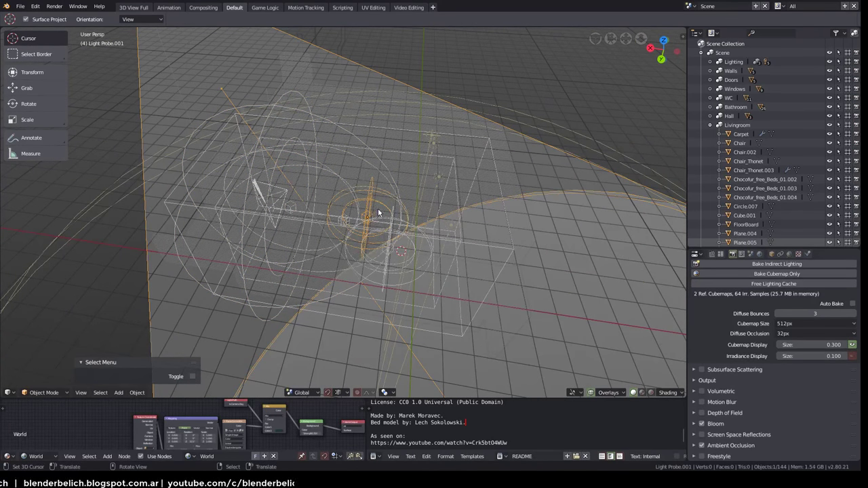
key("s")
left_click(407, 236)
middle_click_drag(410, 238, 374, 253)
Pick Light Probe.002 from the overlapping probes and scale it by 2.185
left_click(374, 253, "alt")
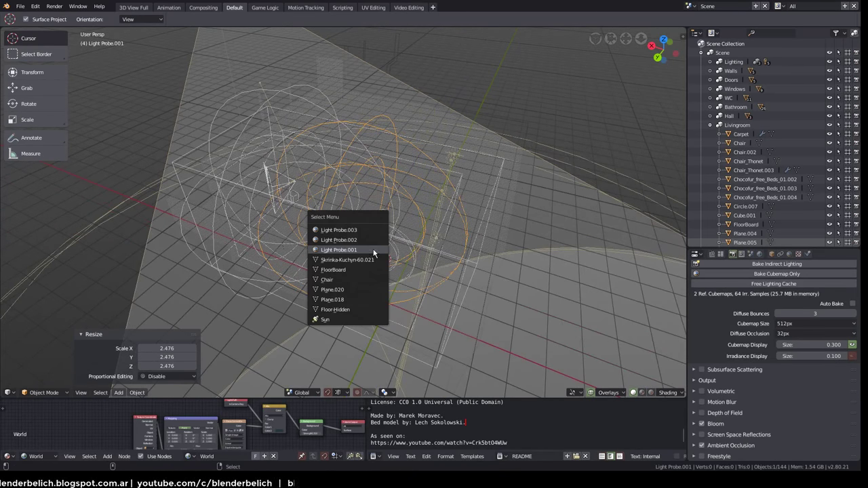
left_click(375, 248)
left_click(373, 251, "alt")
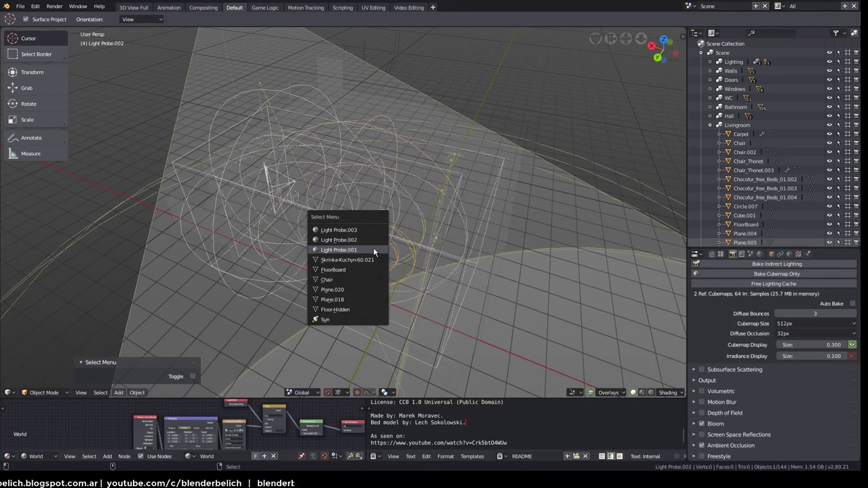
left_click(379, 231)
left_click(374, 255, "alt")
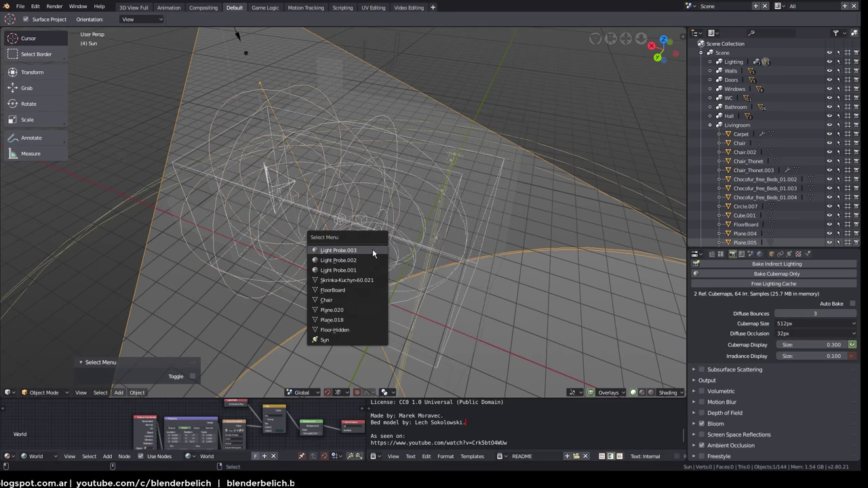
left_click(376, 259)
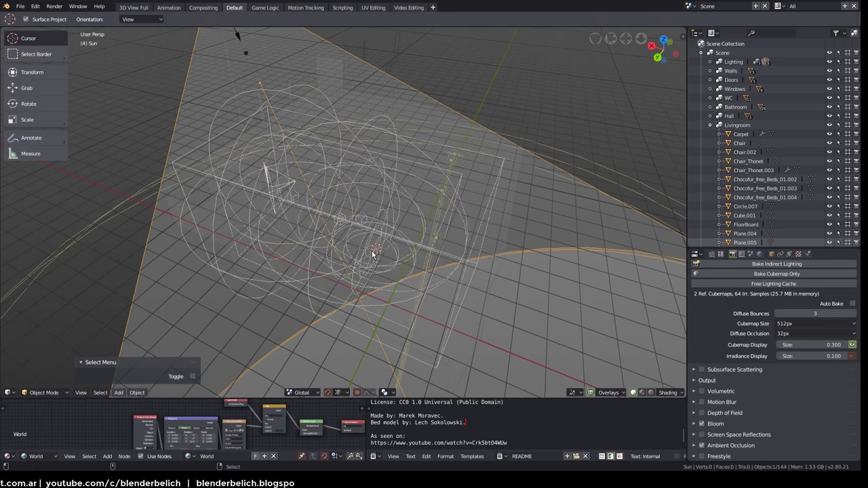
left_click(372, 255, "alt")
left_click(377, 232)
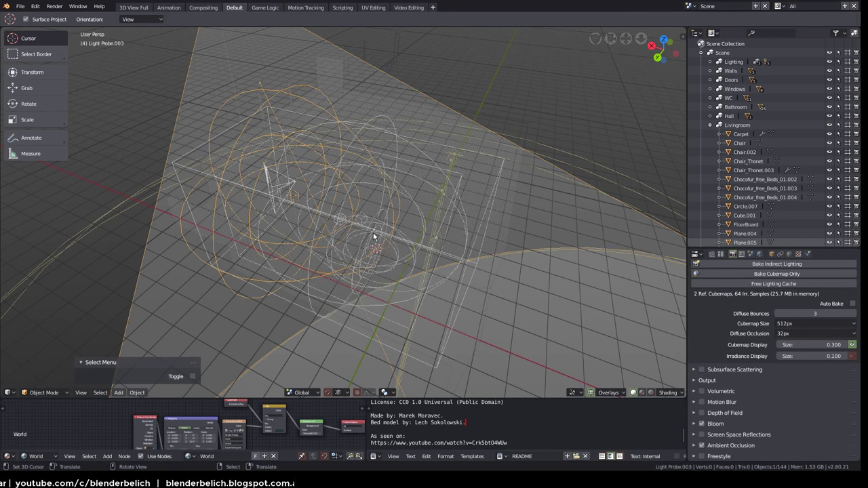
left_click(373, 254, "alt")
left_click(371, 267)
key("s")
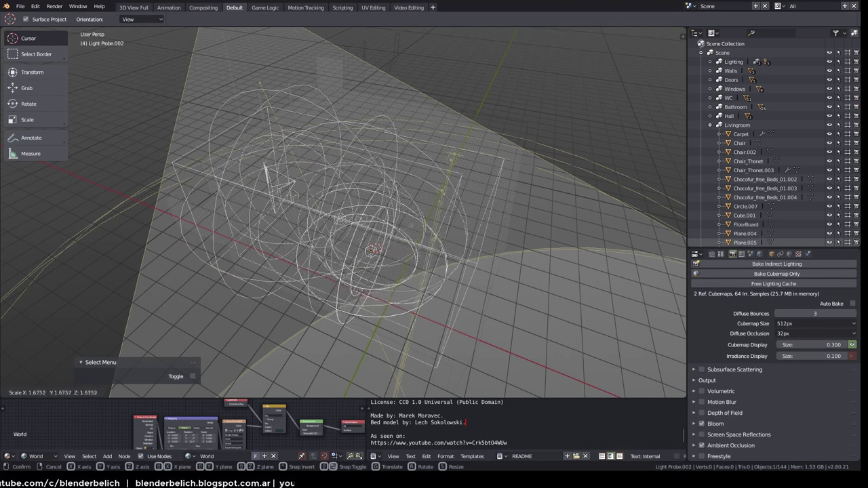
left_click(394, 238)
mouse_move(394, 238)
middle_mouse_down()
mouse_move(409, 249)
mouse_move(462, 167)
mouse_move(495, 206)
mouse_move(381, 252)
mouse_move(597, 213)
mouse_move(600, 180)
mouse_move(401, 217)
mouse_move(436, 203)
mouse_move(393, 190)
mouse_move(420, 230)
middle_mouse_up()
Switch to rendered shading and bake the reflection cubemaps only
key("shift+z")
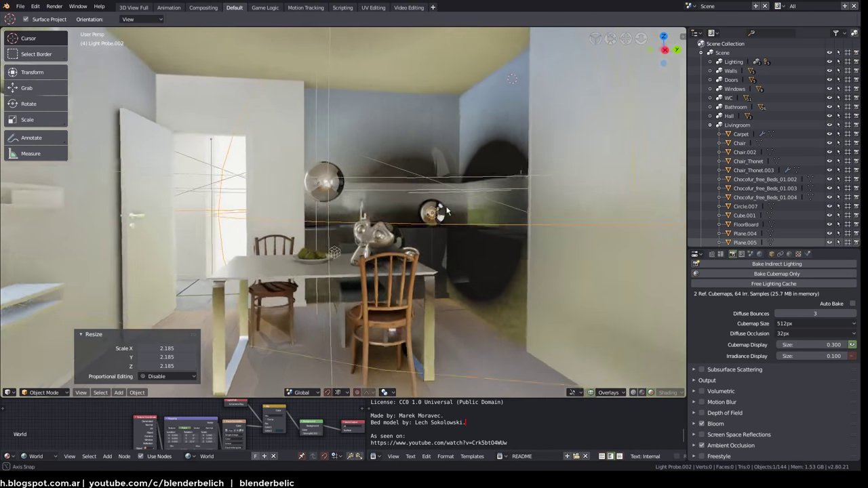
middle_click_drag(420, 188, 426, 219)
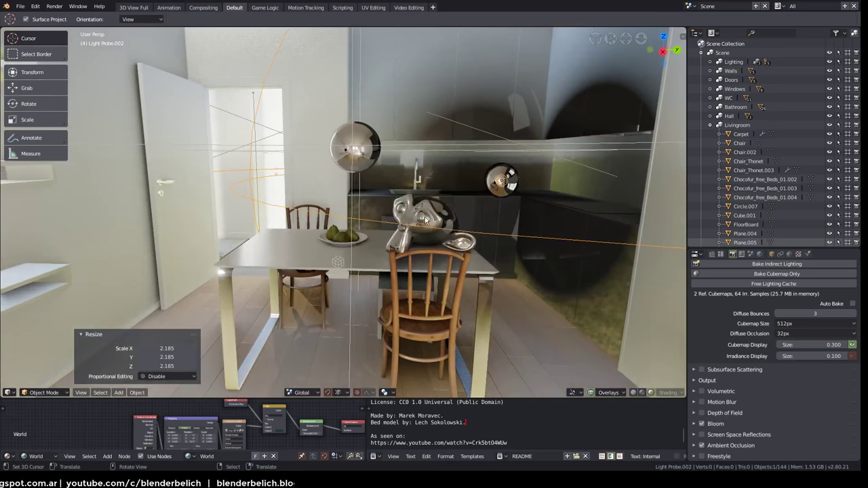
left_click(727, 273)
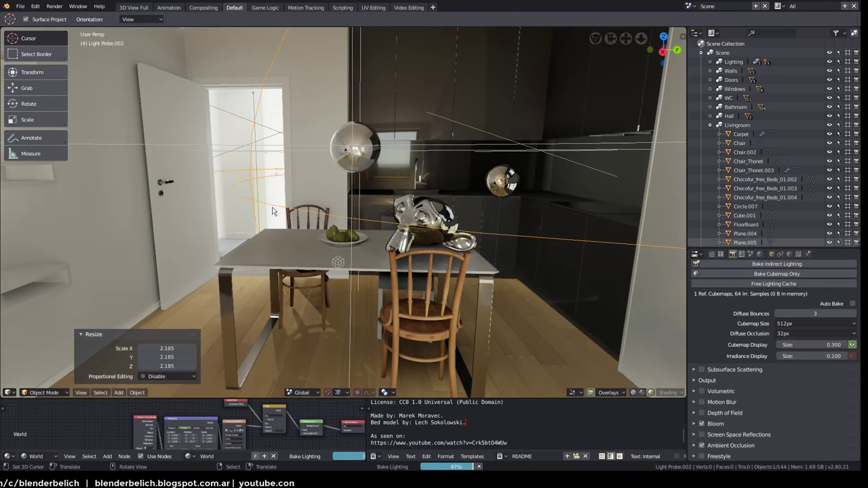
Let the bake finish with 3 cubemaps, then return to wireframe near the probe
mouse_move(330, 276)
middle_mouse_down()
mouse_move(229, 252)
mouse_move(442, 222)
mouse_move(393, 238)
mouse_move(408, 266)
middle_mouse_up()
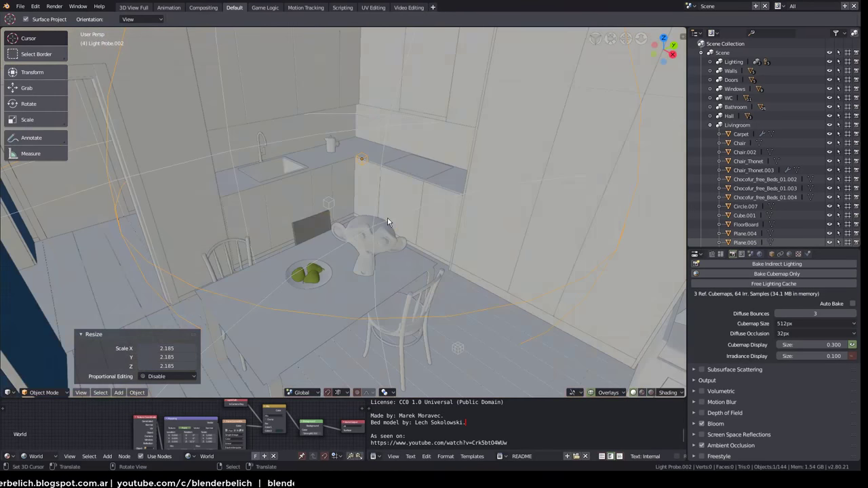
key("shift+z")
mouse_move(365, 244)
middle_mouse_down()
mouse_move(371, 288)
mouse_move(402, 274)
middle_mouse_up()
Duplicate the probe and place Light Probe.004 on the floor plane, then return to solid shading
key("shift+d")
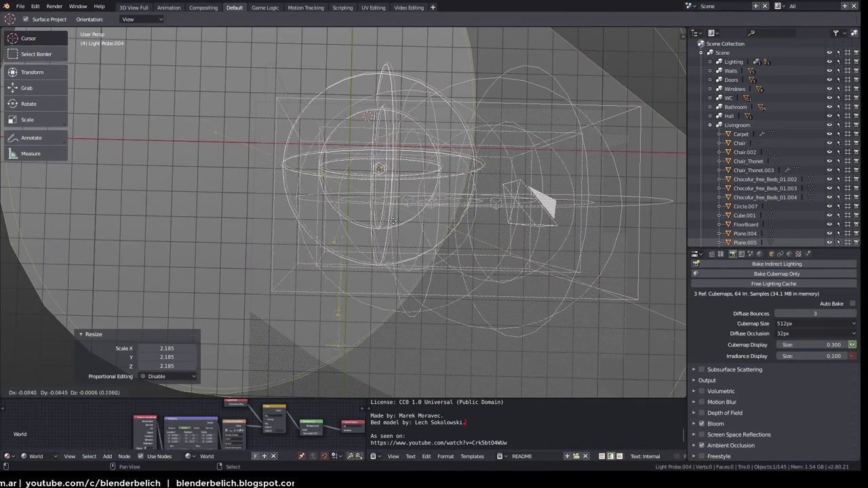
key("shift+z")
left_click(348, 294)
key("shift+z")
Frame Light Probe.004 from a high room view, keeping it selected among overlapping objects
key("KP_Decimal")
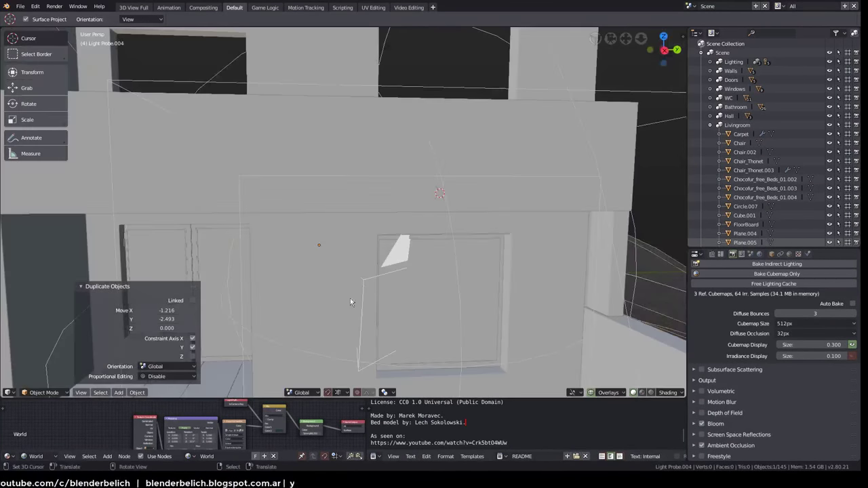
mouse_move(358, 293)
middle_mouse_down()
mouse_move(357, 246)
mouse_move(378, 179)
mouse_move(365, 245)
mouse_move(389, 234)
mouse_move(376, 209)
mouse_move(420, 240)
mouse_move(409, 251)
mouse_move(416, 264)
mouse_move(472, 276)
mouse_move(394, 232)
middle_mouse_up()
key("KP_Decimal")
scroll(472, 276, "down", 5)
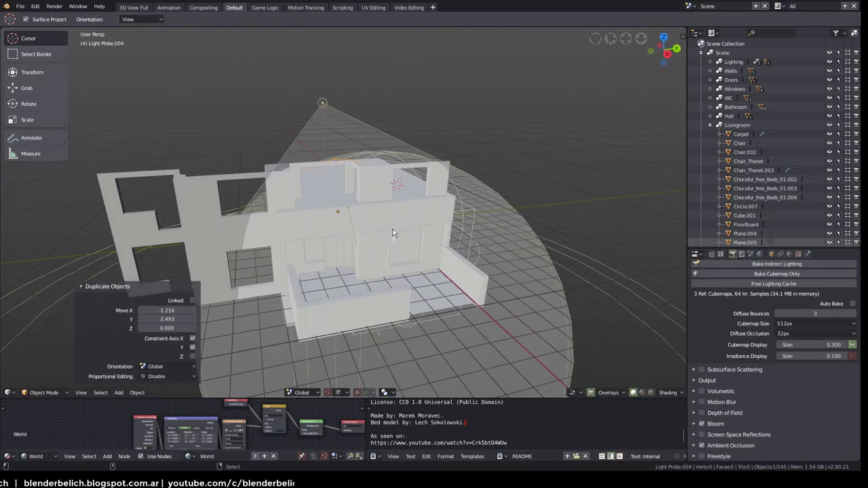
left_click(367, 239, "alt")
left_click(400, 230, "alt")
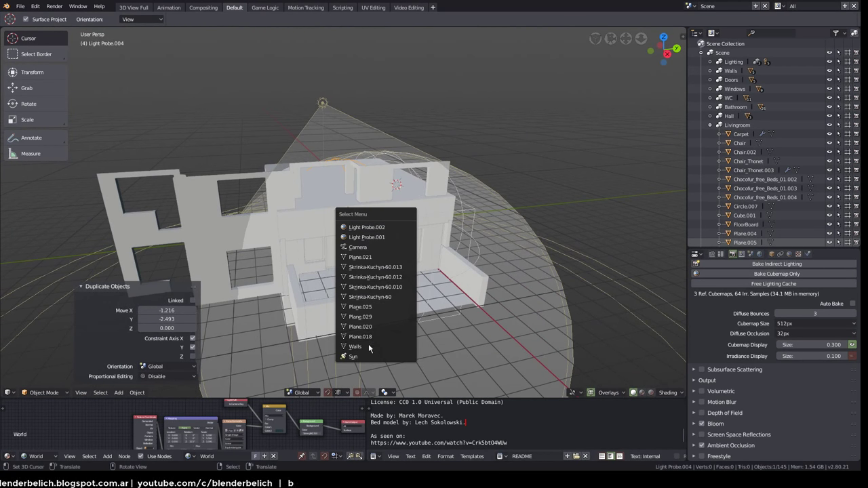
key("Escape")
Zoom out and check the new probe's placement through the scene camera view
scroll(462, 176, "up", 6)
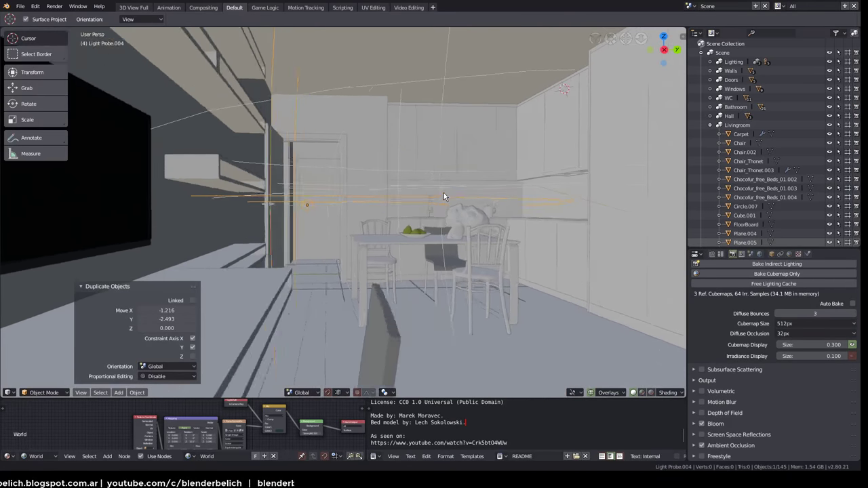
scroll(425, 193, "up", 2)
scroll(419, 203, "up", 2)
key("KP_0")
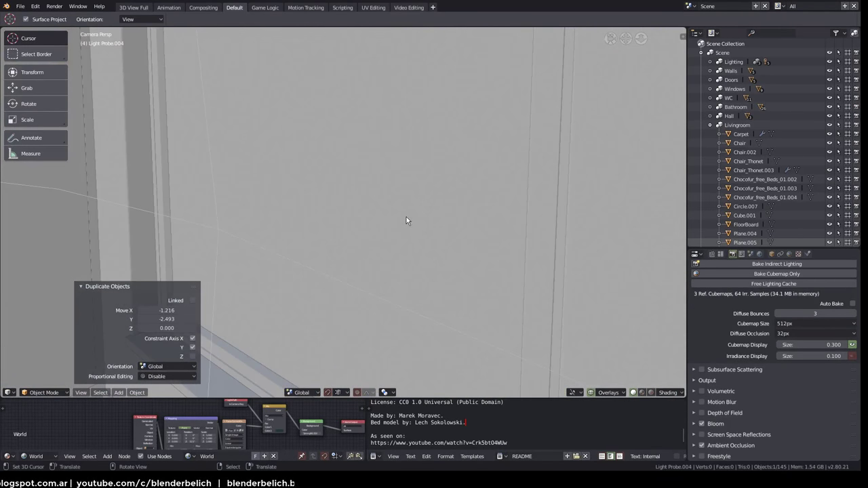
key("KP_0")
scroll(408, 201, "down", 4)
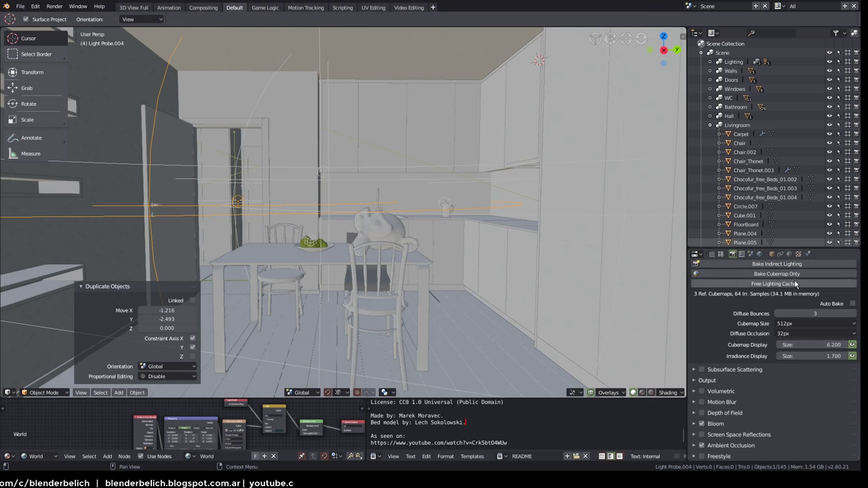
In rendered shading, shrink the irradiance display size to 0.130 and free the old lighting cache
left_click(651, 394)
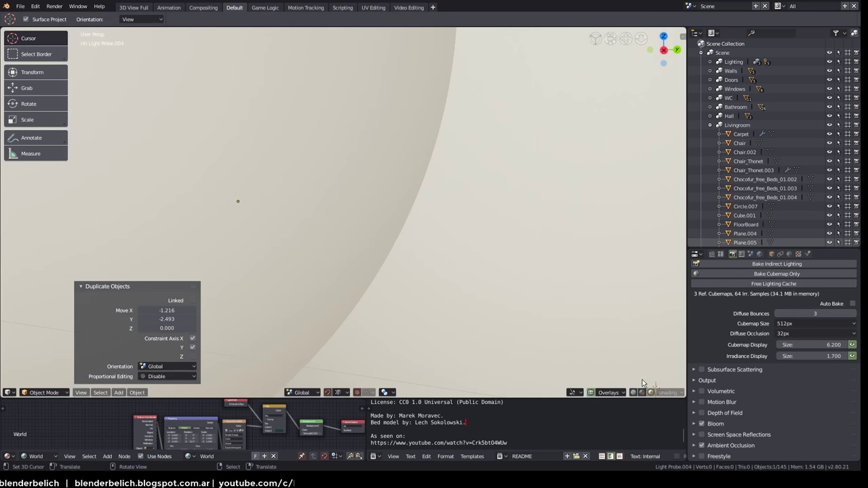
left_click_drag(829, 356, 760, 362)
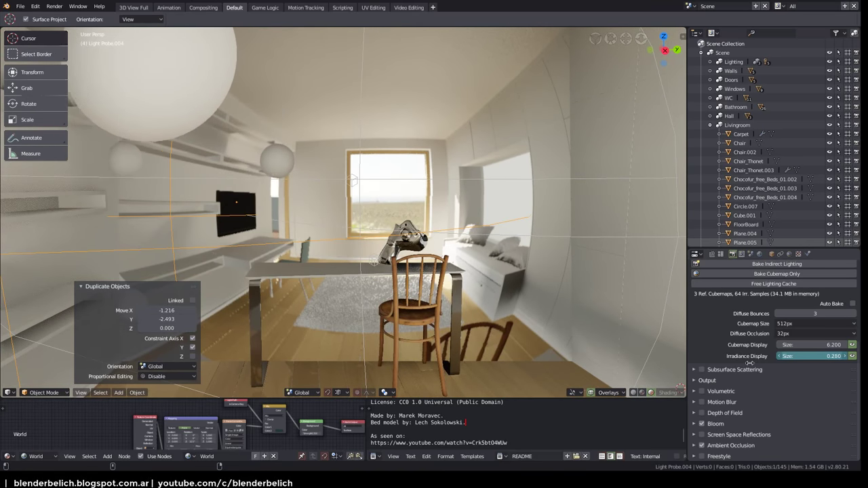
left_click_drag(814, 345, 540, 351)
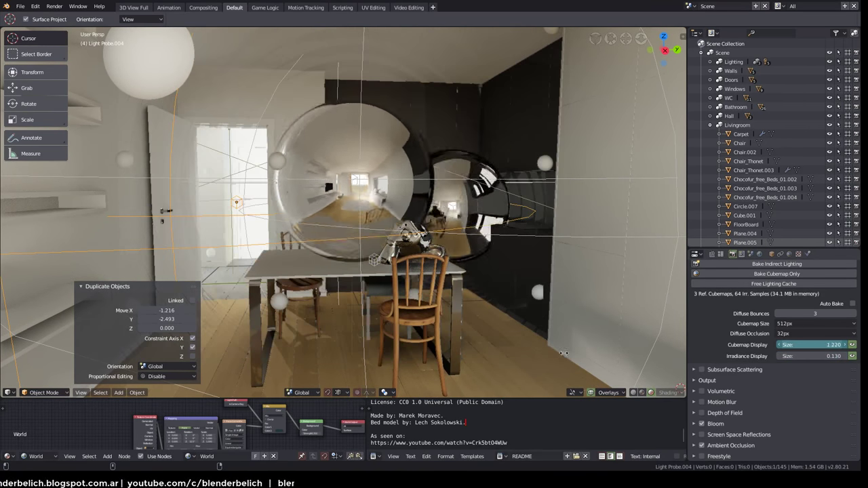
left_click(772, 285)
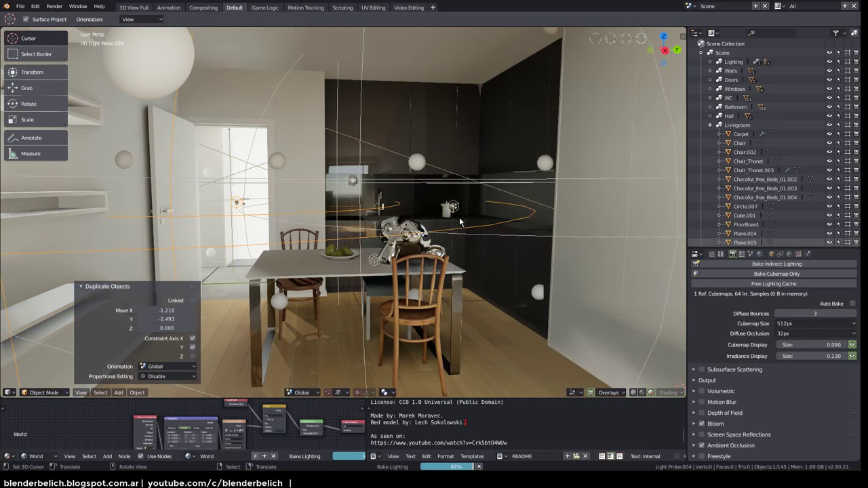
Orbit to a frontal kitchen view with Overlays off and move closer into the room
middle_click_drag(479, 243, 90, 312)
left_click(81, 289)
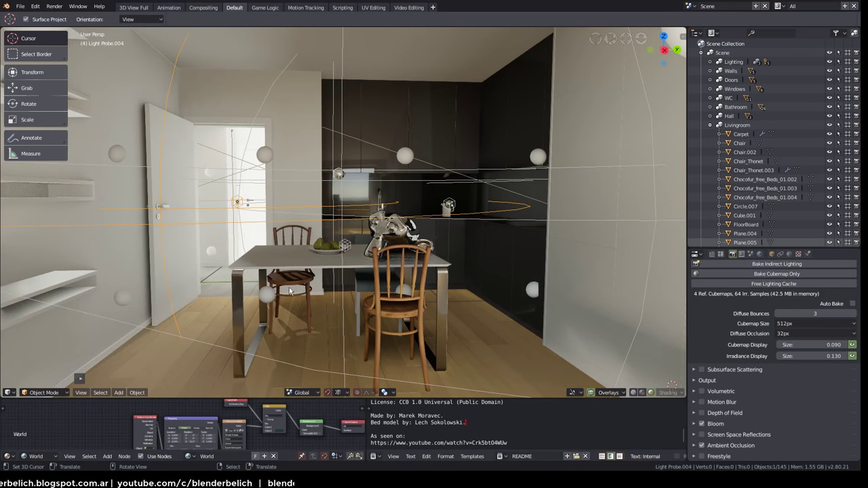
middle_click_drag(539, 244, 523, 255)
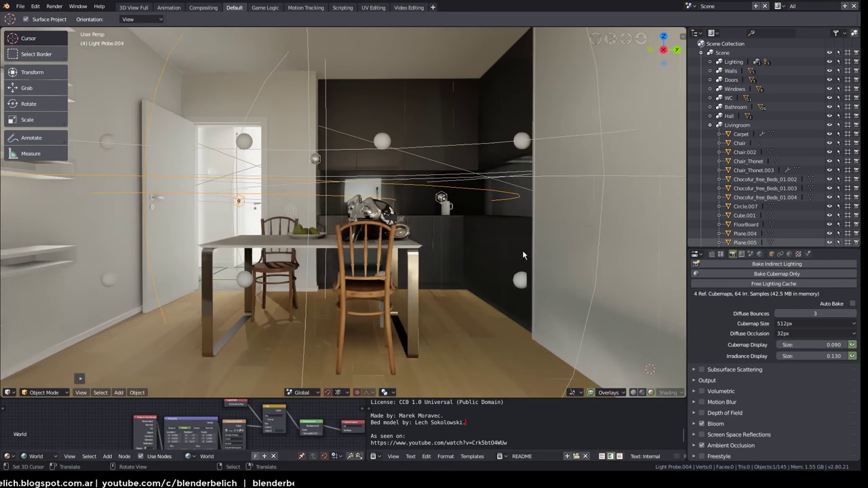
left_click(591, 393)
mouse_move(591, 393)
middle_mouse_down()
mouse_move(457, 267)
mouse_move(487, 271)
middle_mouse_up()
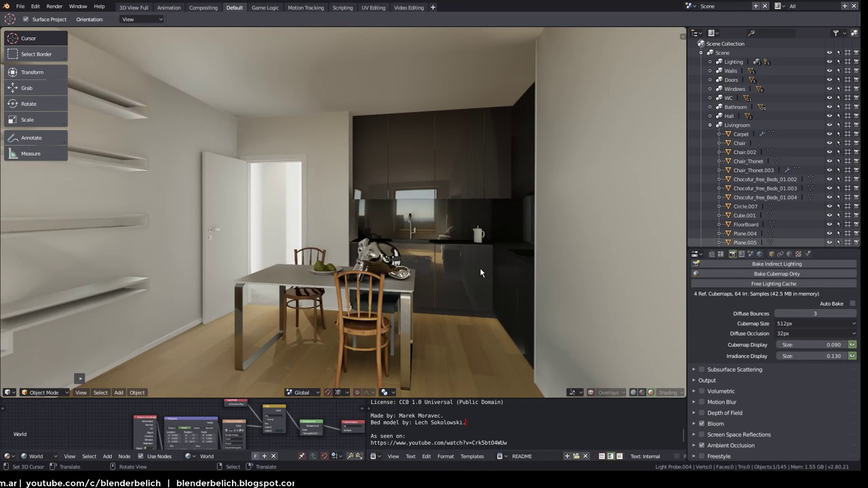
key("w")
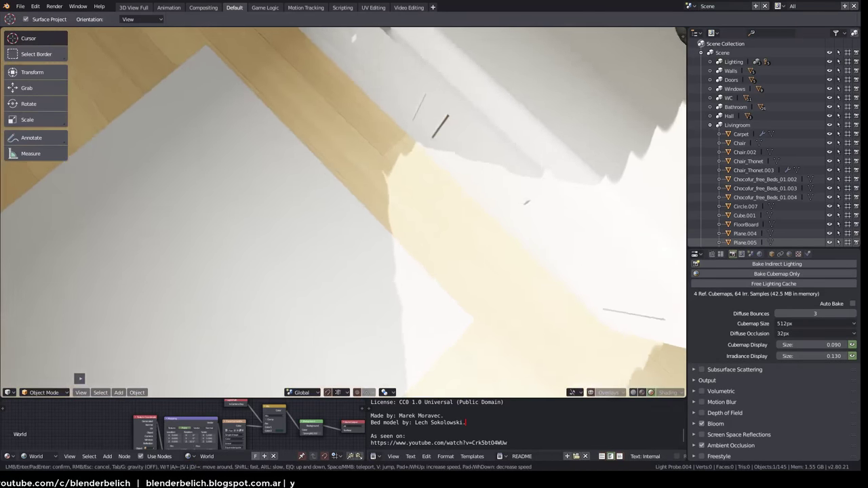
key("w")
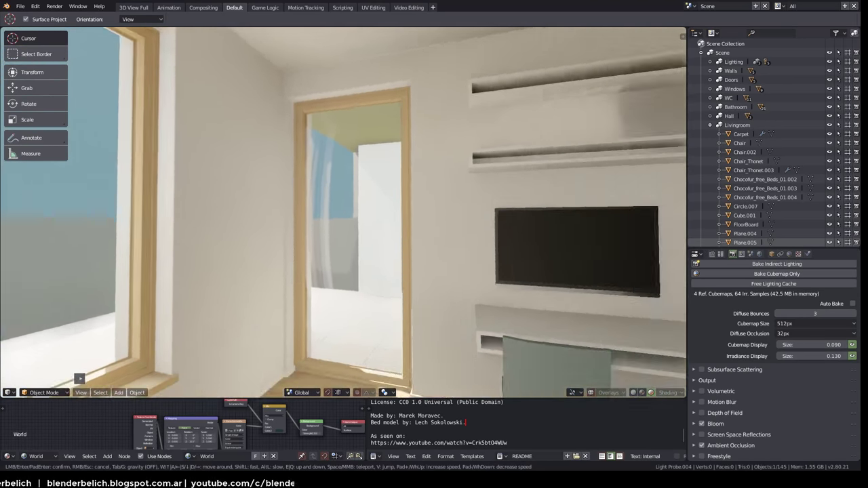
left_click(342, 257)
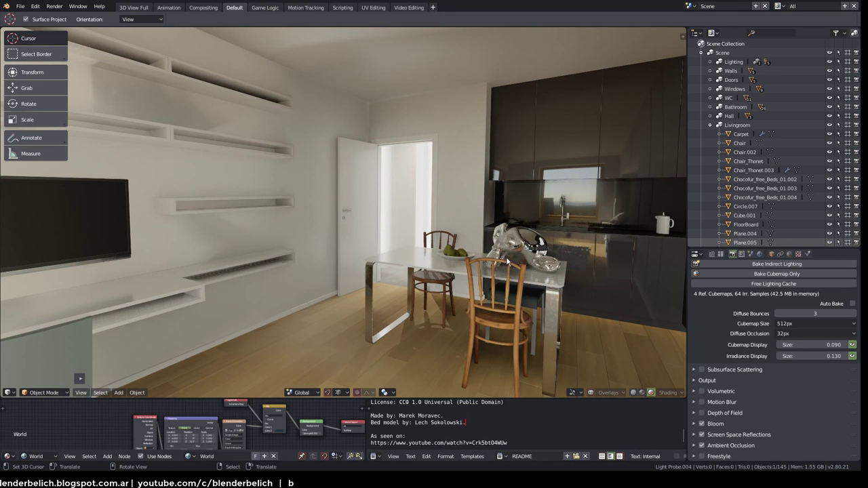
key("shift+grave")
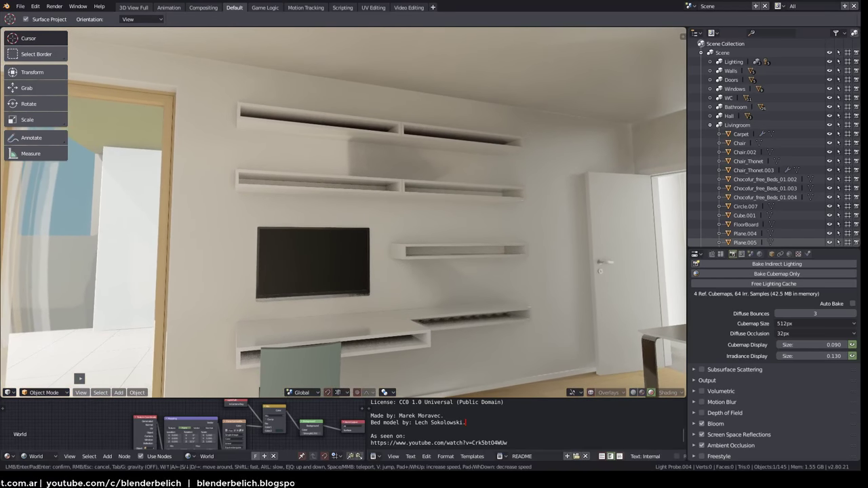
key("w")
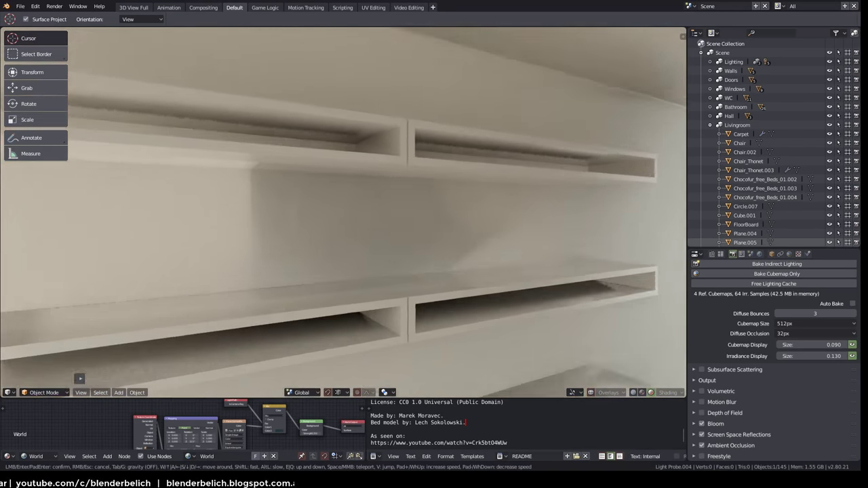
key("s")
key("w")
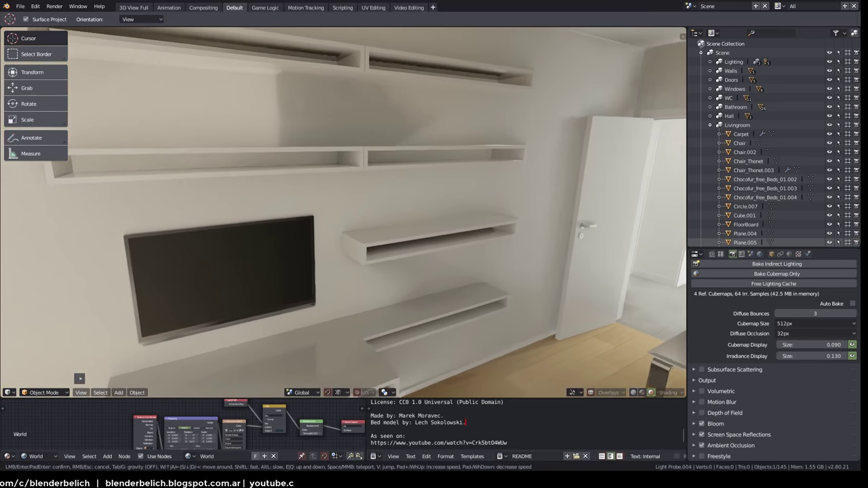
key("w")
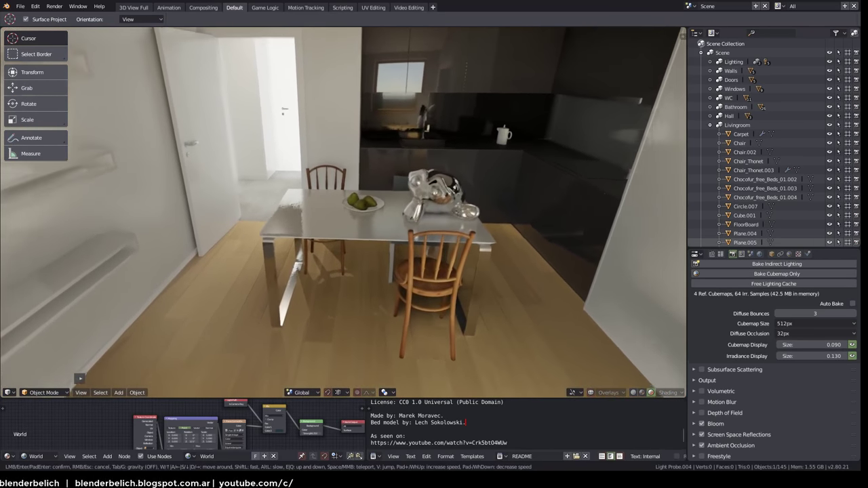
key("s")
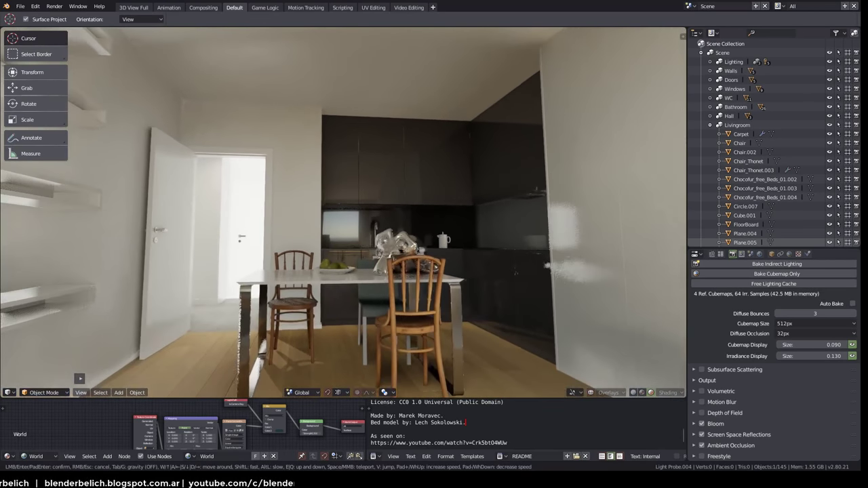
key("w")
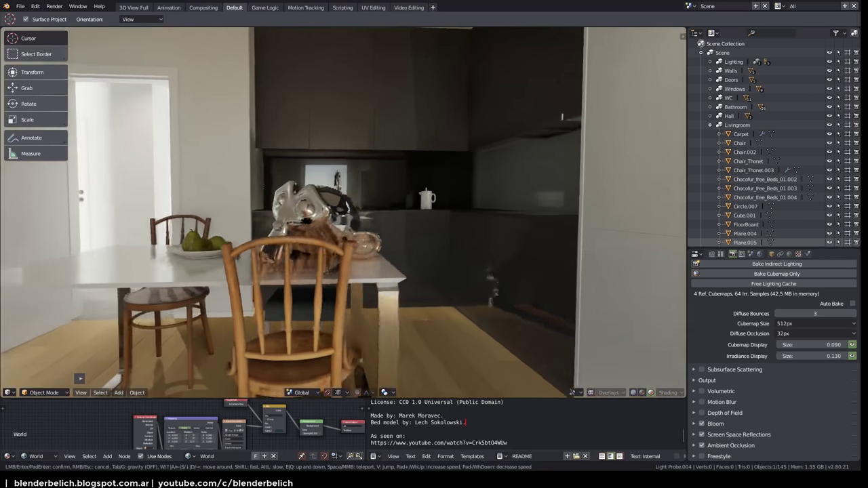
key("w")
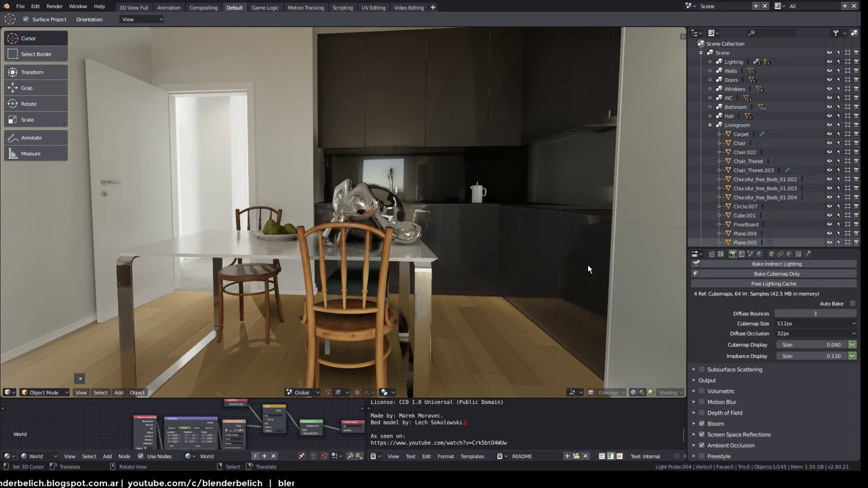
scroll(710, 289, "up", 2)
Bring the Sampling panel into view (128 viewport, 64 render samples) and walk backward in the room
scroll(746, 299, "up", 2)
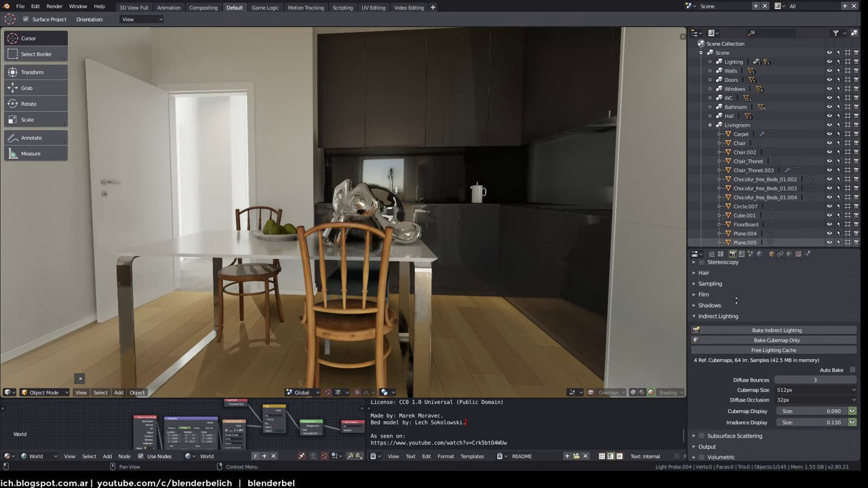
scroll(801, 305, "up", 2)
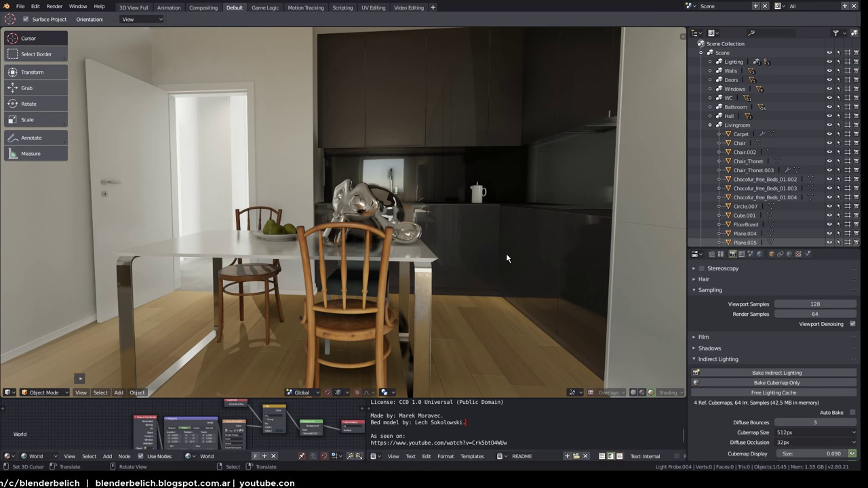
key("s")
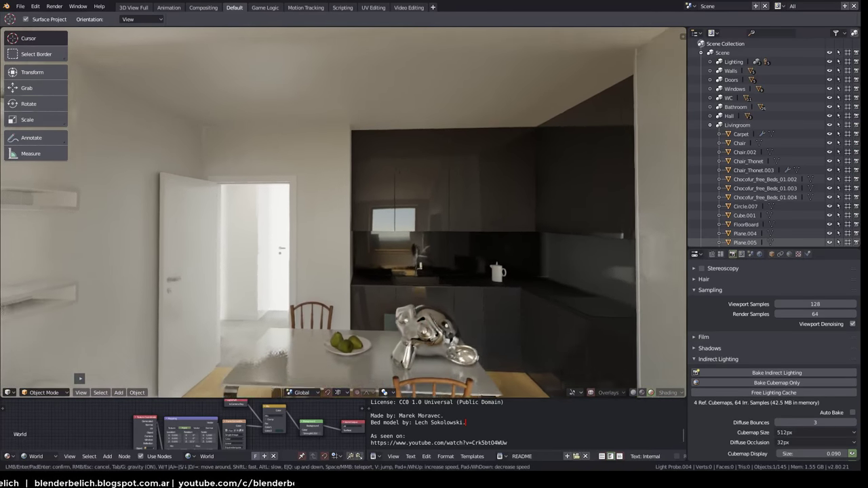
key("w")
key("w")
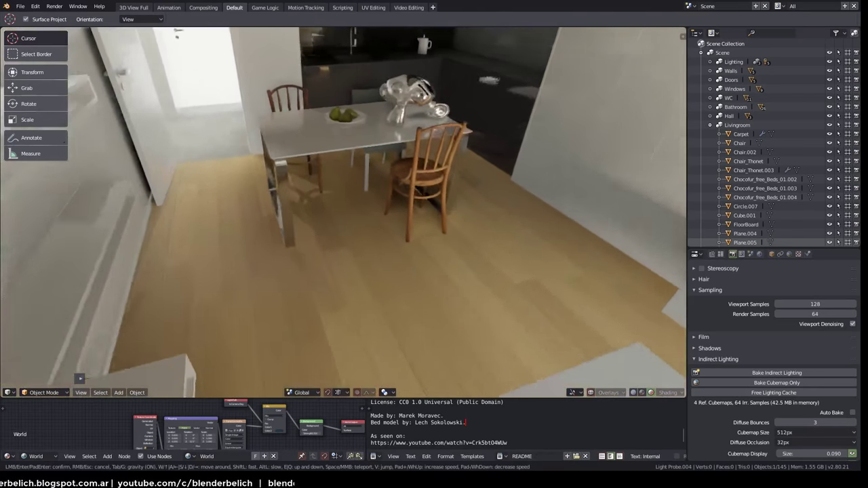
key("s")
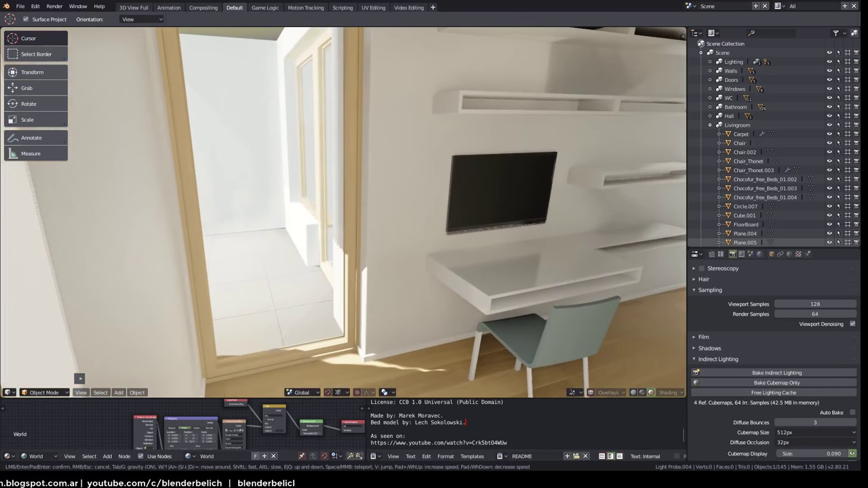
key("w")
key("w")
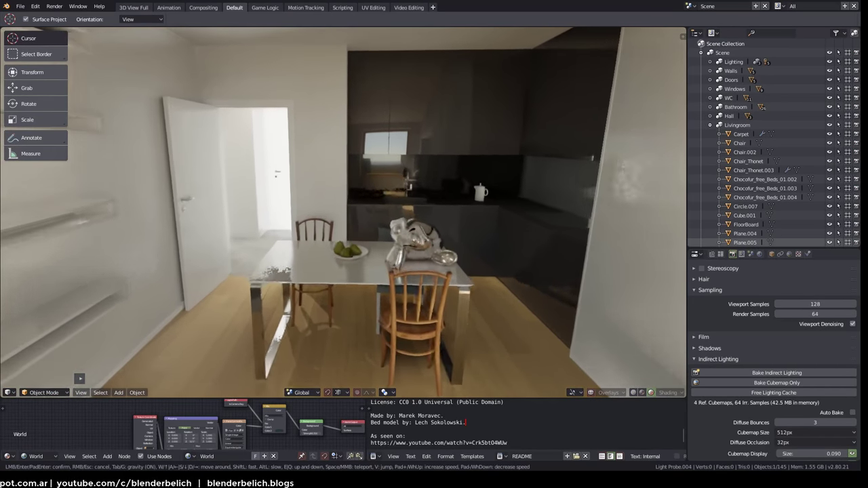
key("s")
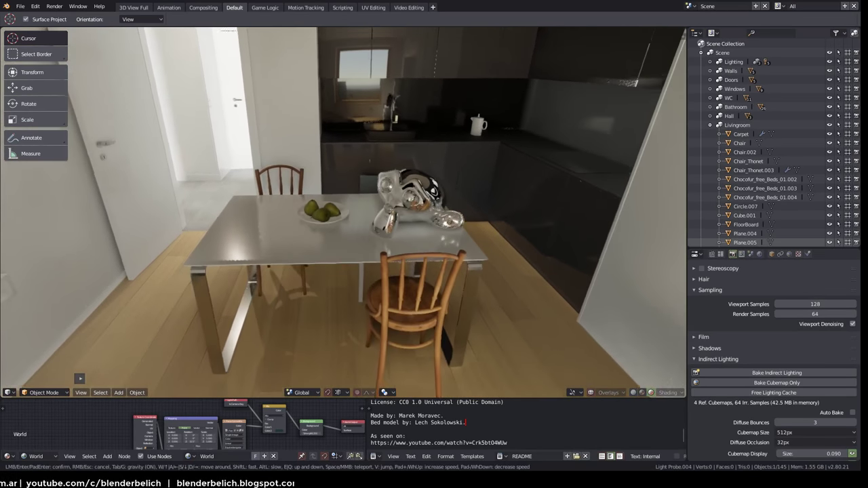
key("w")
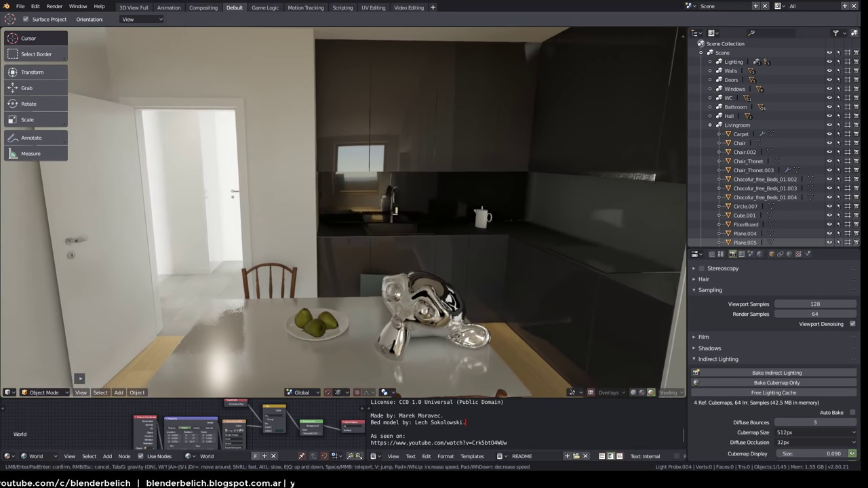
left_click(487, 190)
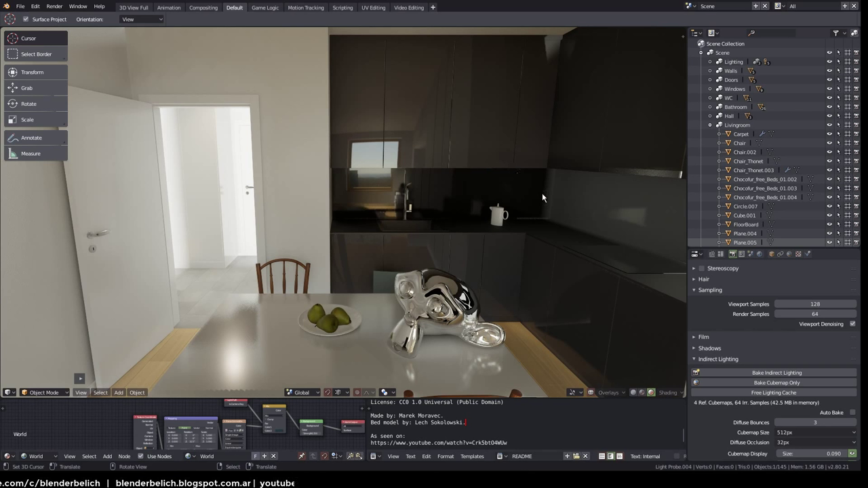